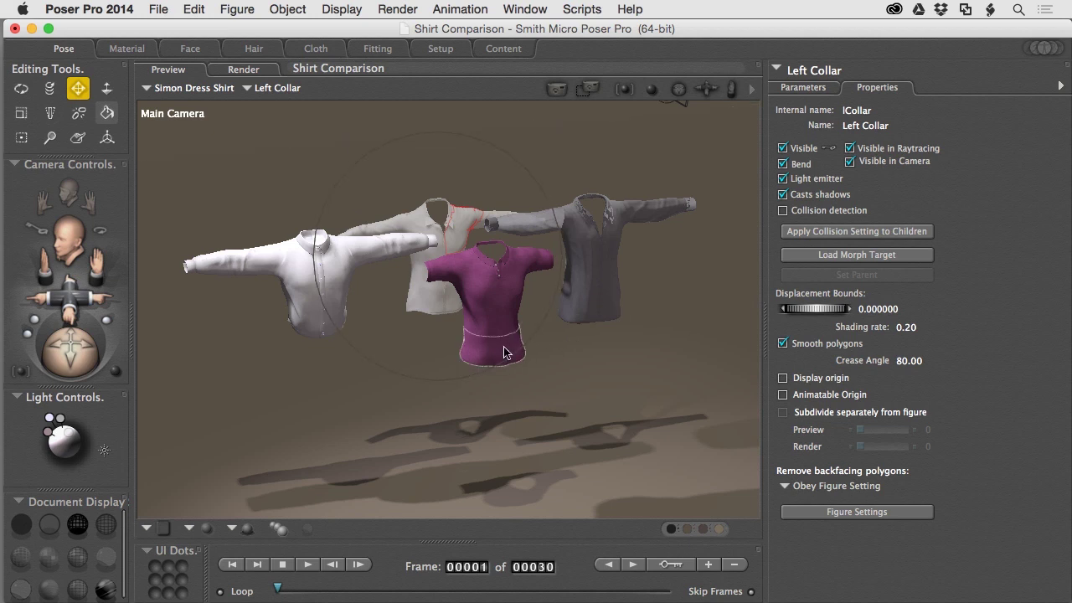
Examine the four shirts from several angles, selecting the white P4 shirt's abdomen for a close look at its collar and sleeve openings
alt+drag(497, 350, 477, 340)
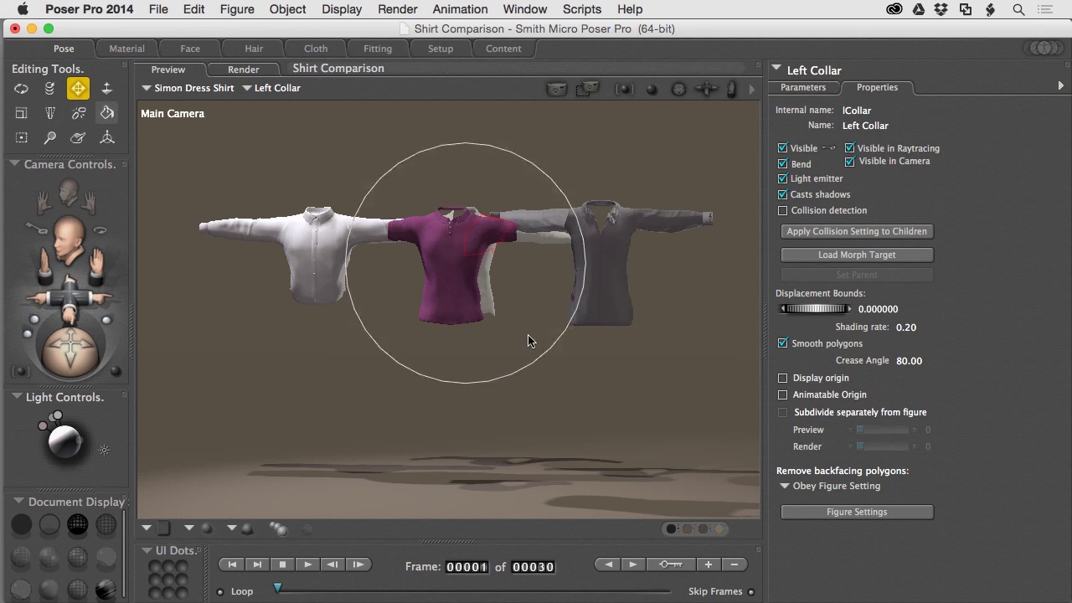
alt+drag(411, 311, 471, 335)
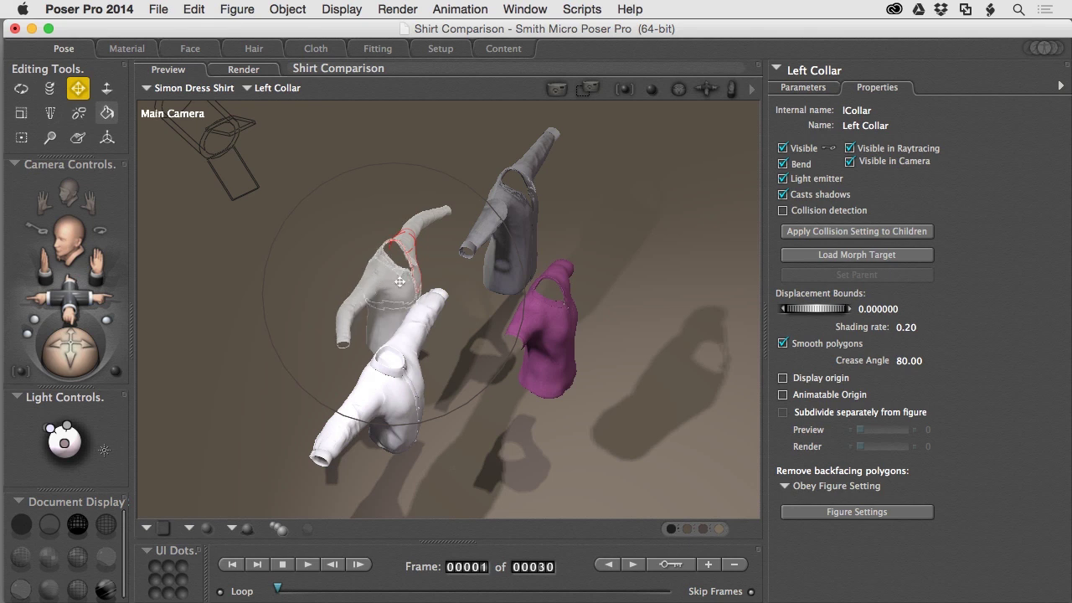
drag(405, 282, 366, 272)
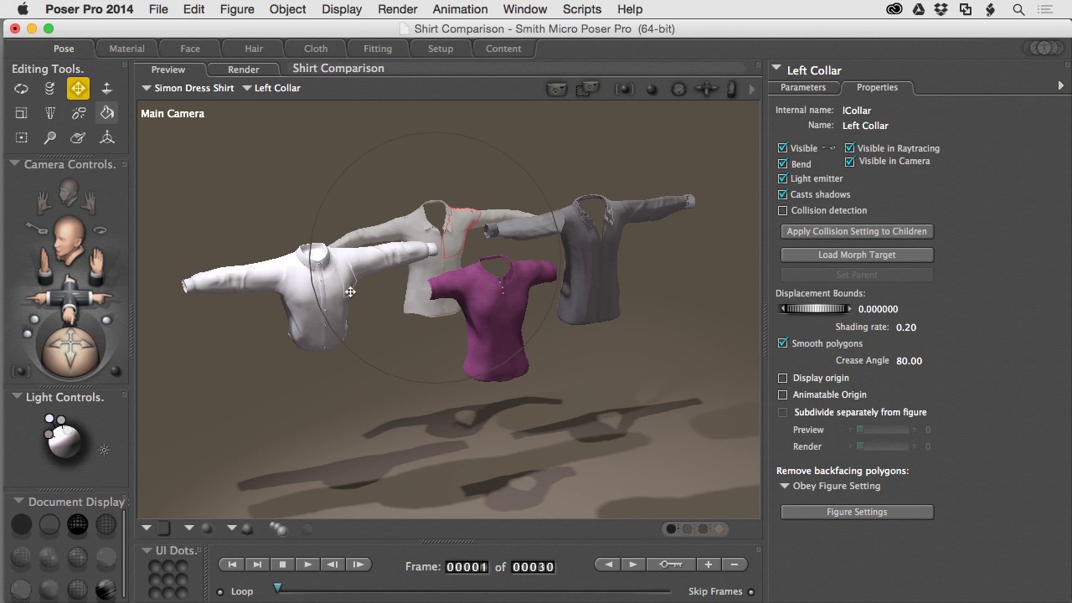
click(311, 317)
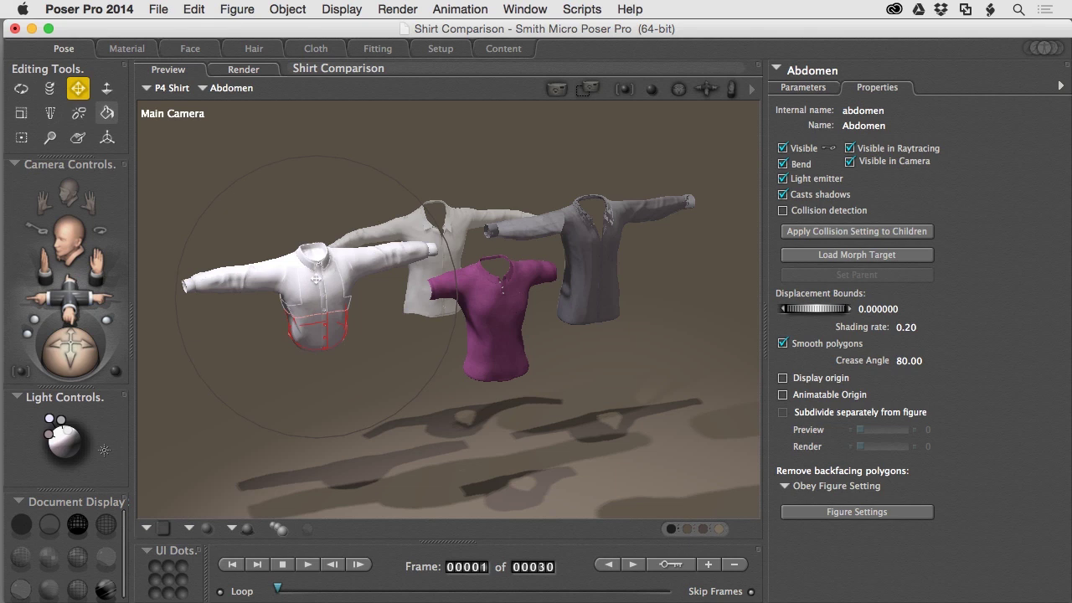
scroll(316, 279, up, 5)
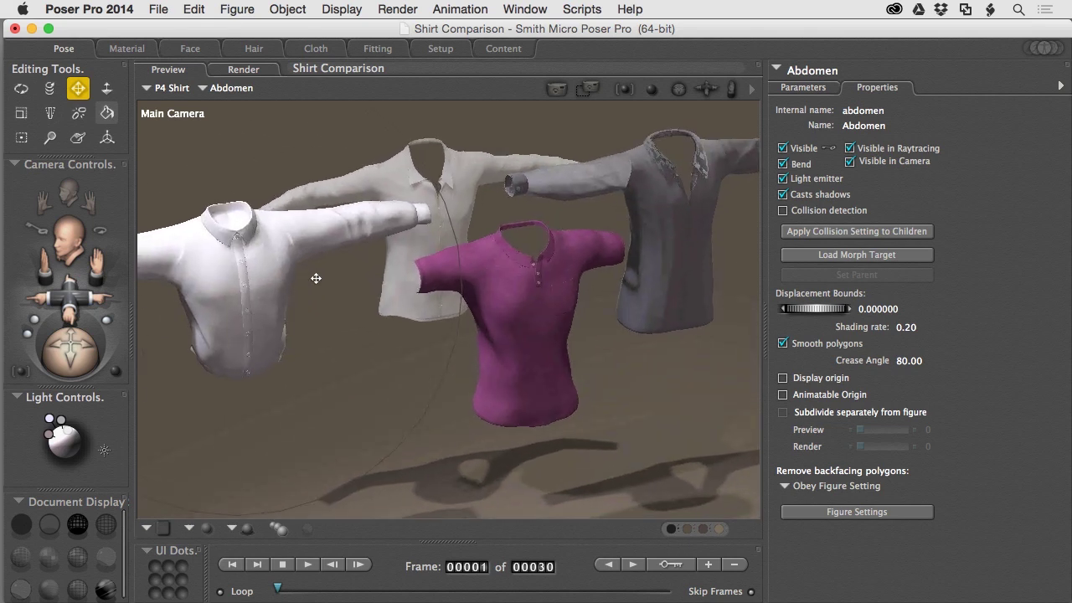
scroll(315, 278, up, 5)
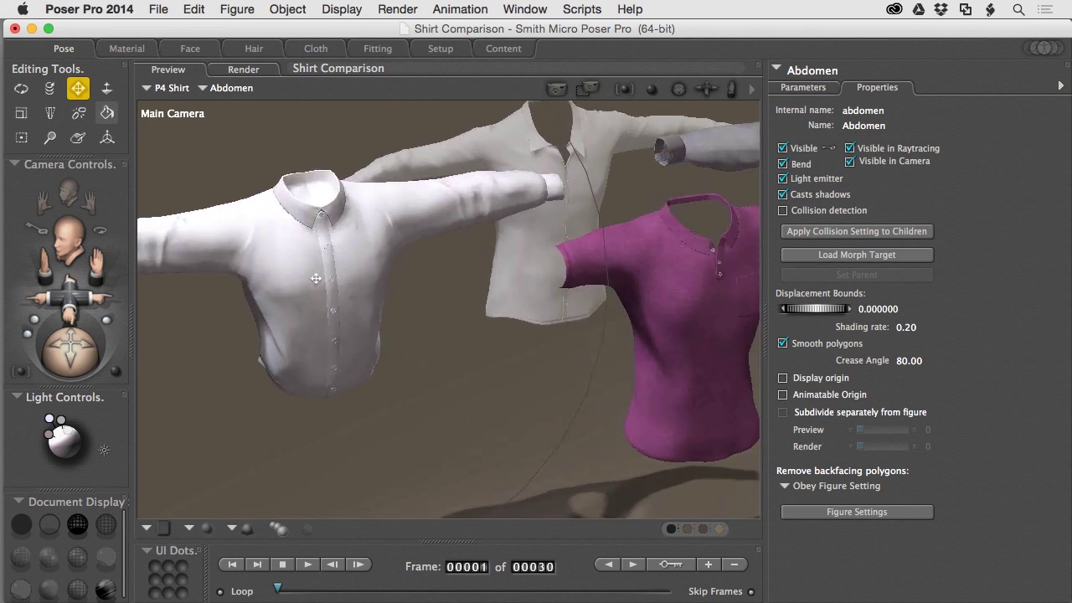
scroll(316, 278, up, 4)
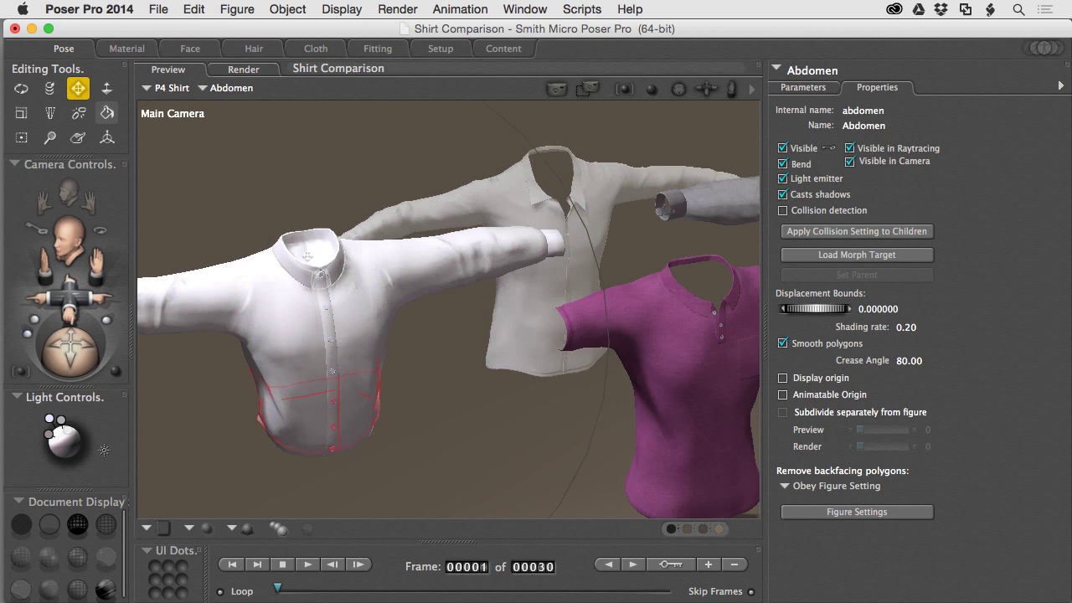
scroll(322, 338, up, 2)
alt+middle_drag(321, 338, 374, 320)
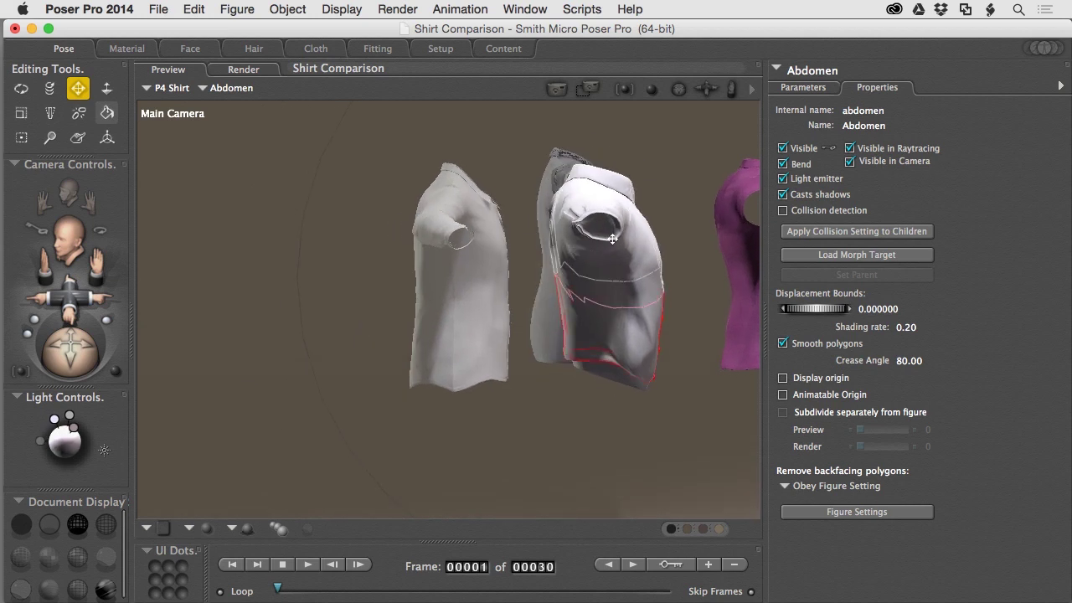
alt+middle_drag(637, 339, 617, 316)
alt+middle_drag(527, 232, 474, 264)
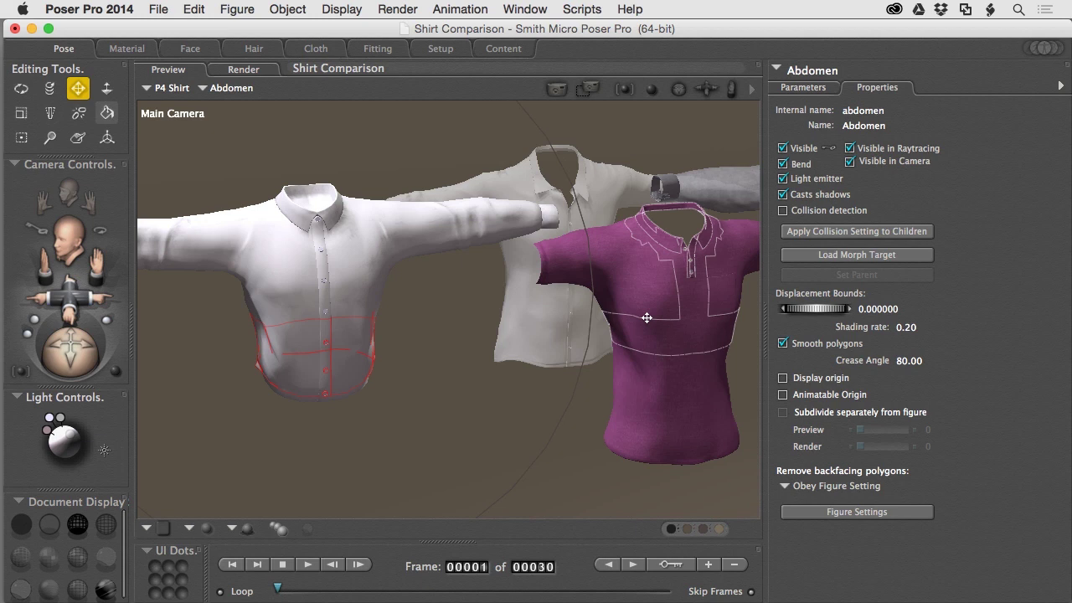
Inspect the magenta polo shirt up close, then select its abdomen and view it through the posing camera from above
scroll(646, 318, right, 6)
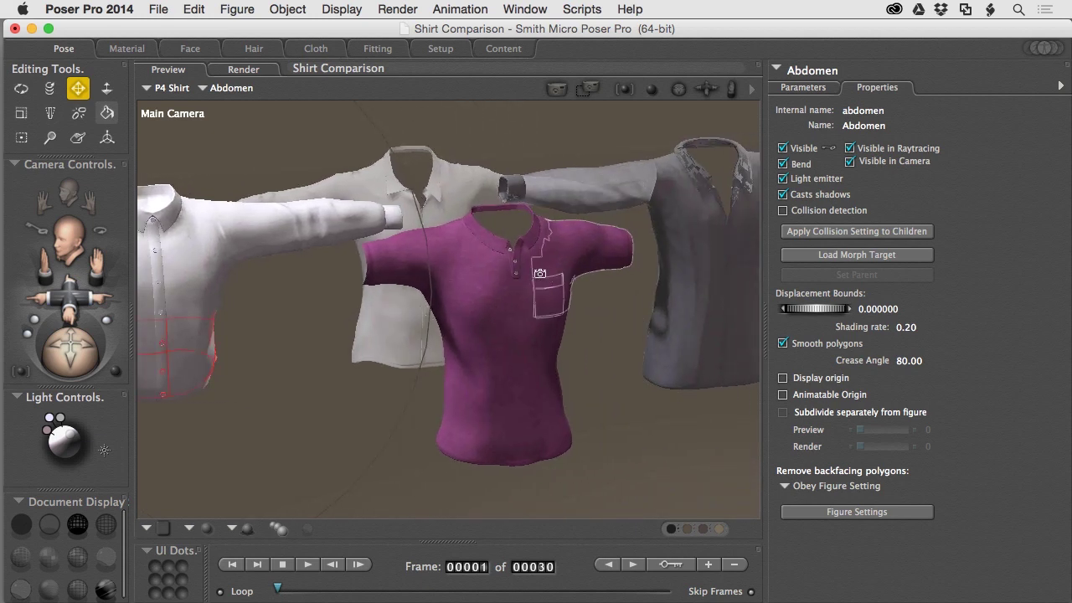
middle_drag(535, 273, 524, 295)
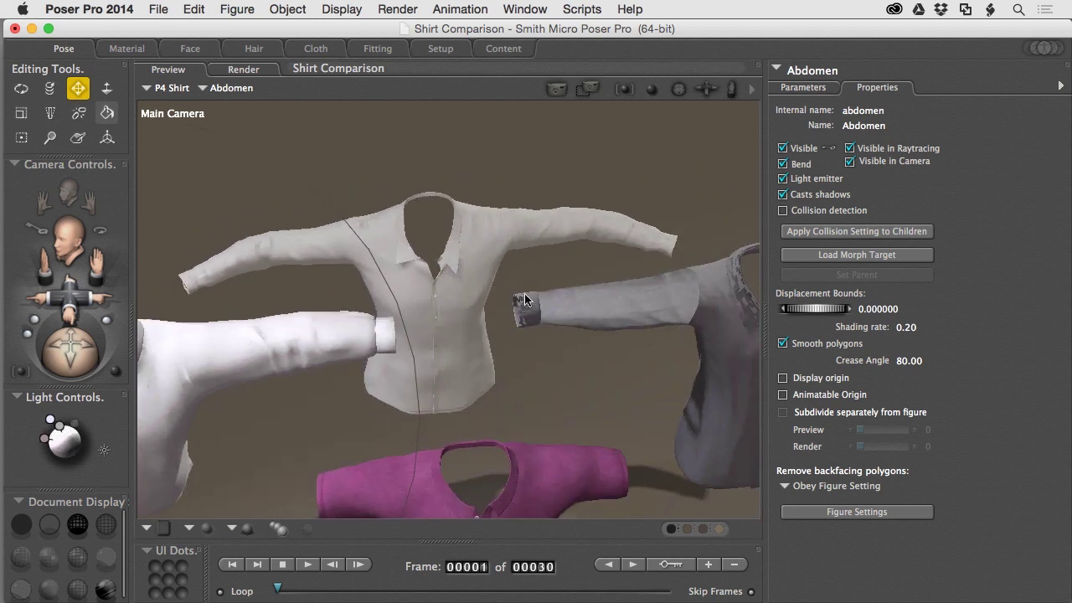
scroll(510, 363, down, 8)
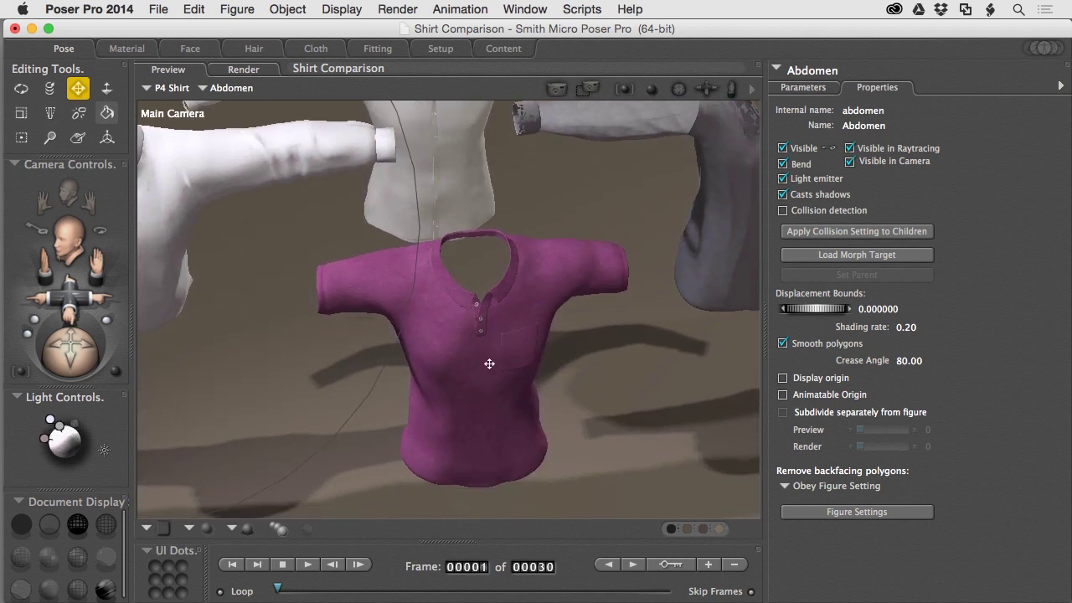
key(super+comma)
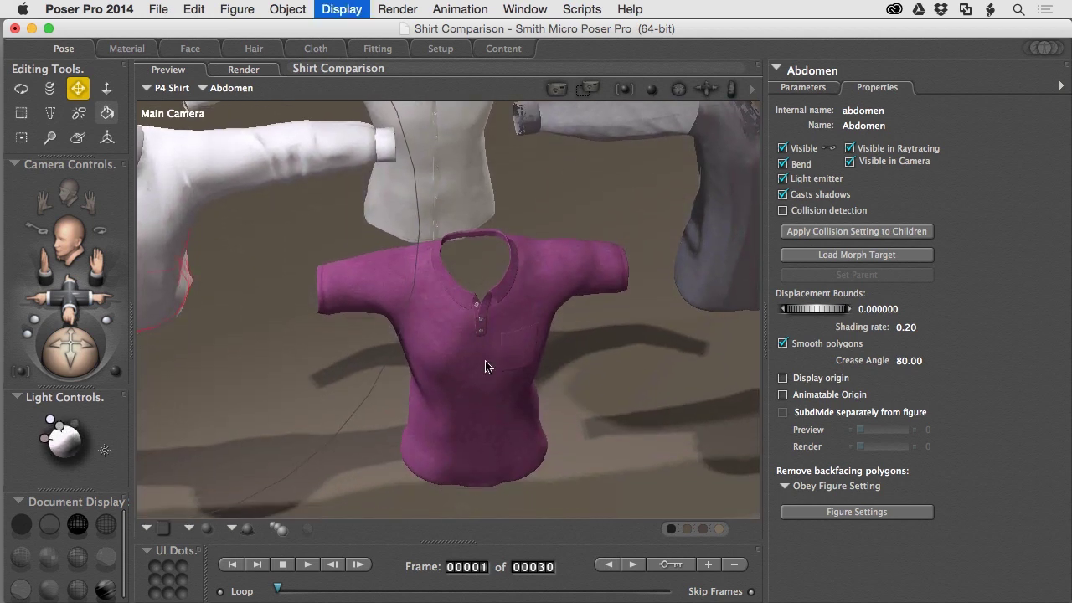
click(623, 273)
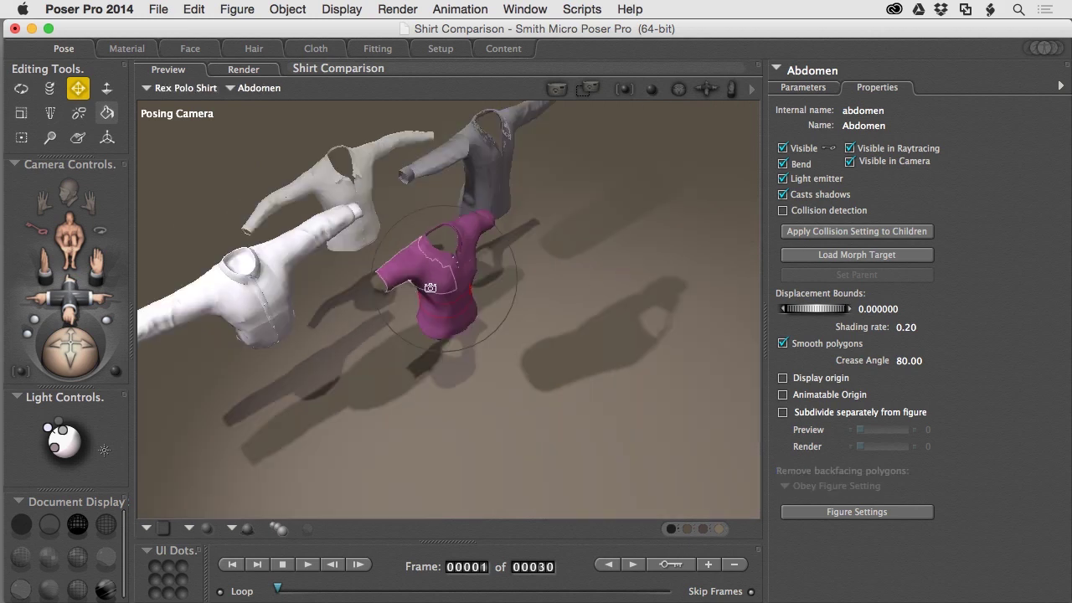
mouse_move(438, 296)
alt+mouse_down()
mouse_move(423, 316)
mouse_move(489, 244)
mouse_move(425, 282)
alt+mouse_up()
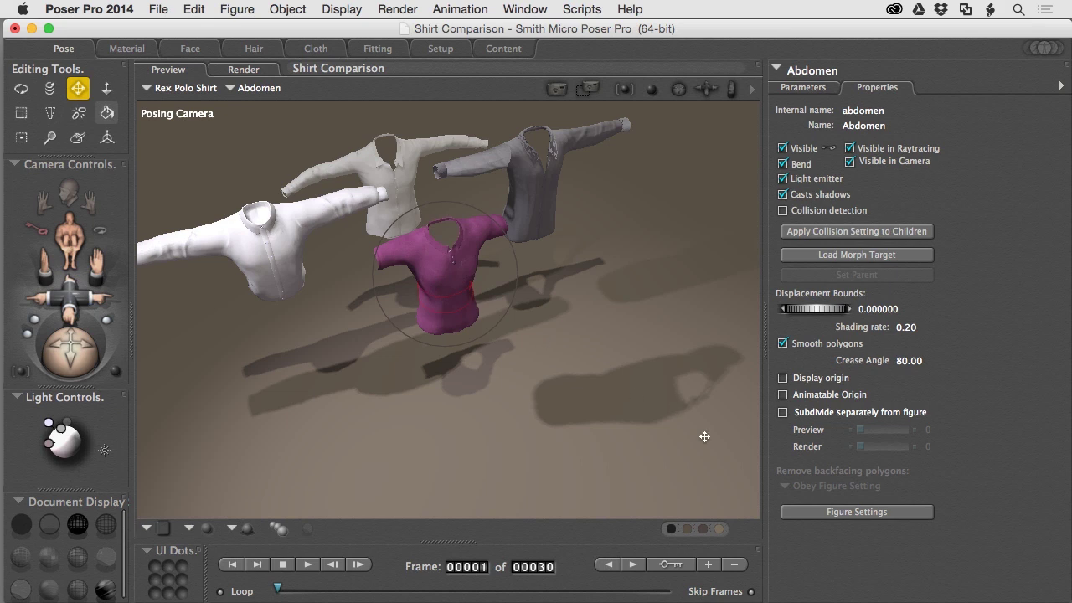
Set backfacing polygon removal for the whole Rex Polo Shirt figure to Force Show Backfacing Polys
click(843, 517)
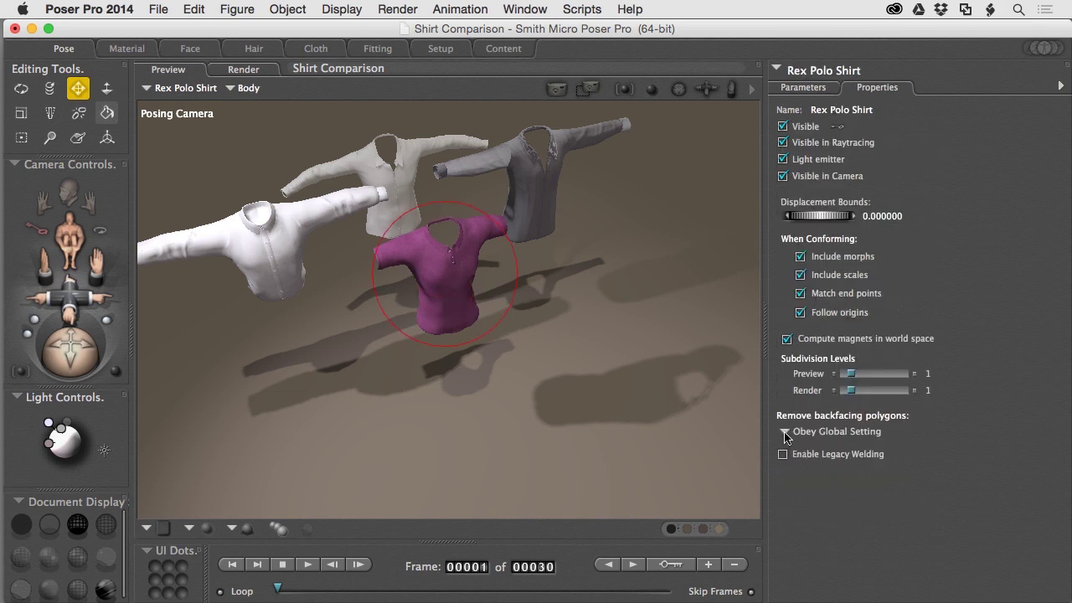
click(786, 433)
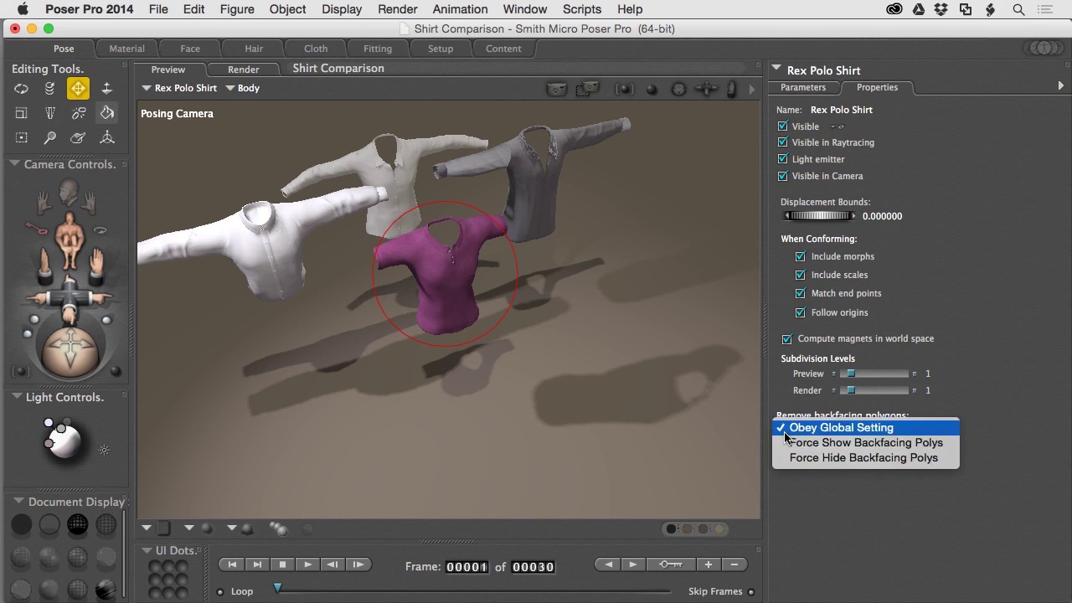
click(842, 445)
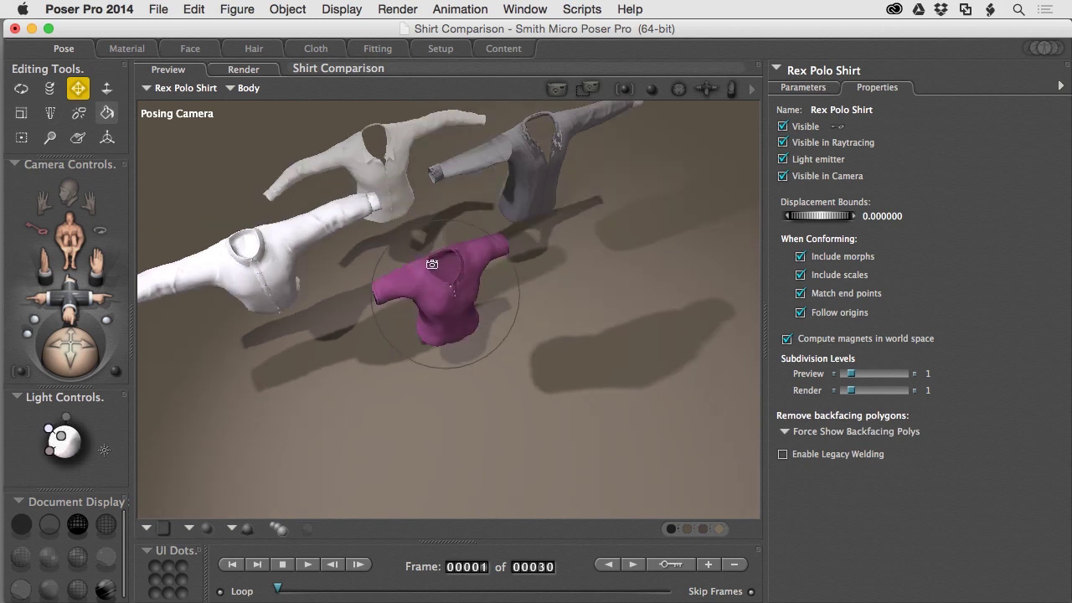
middle_drag(432, 264, 416, 240)
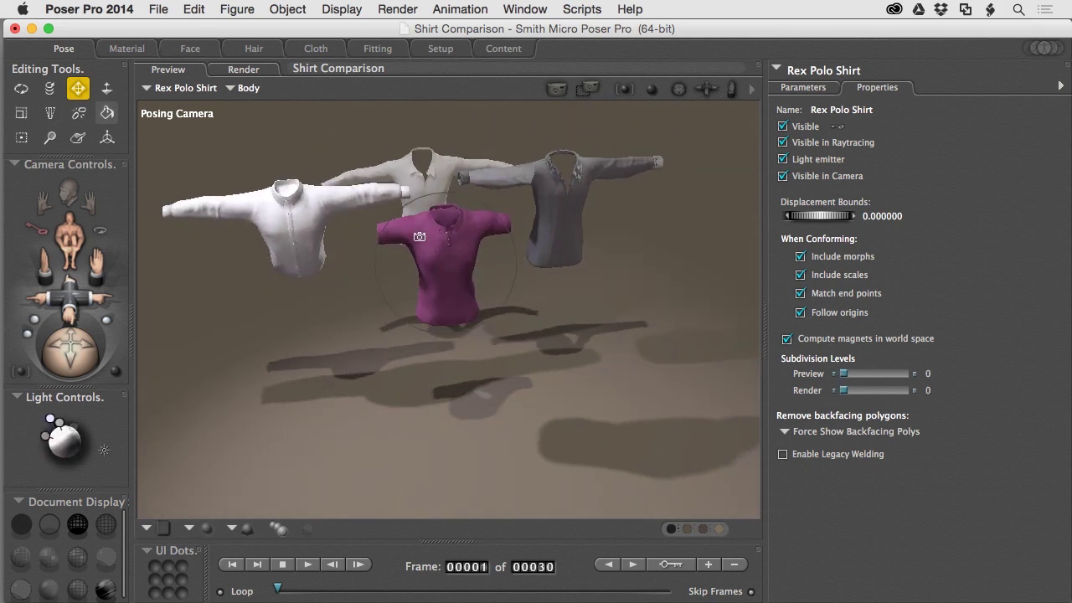
key(super+z)
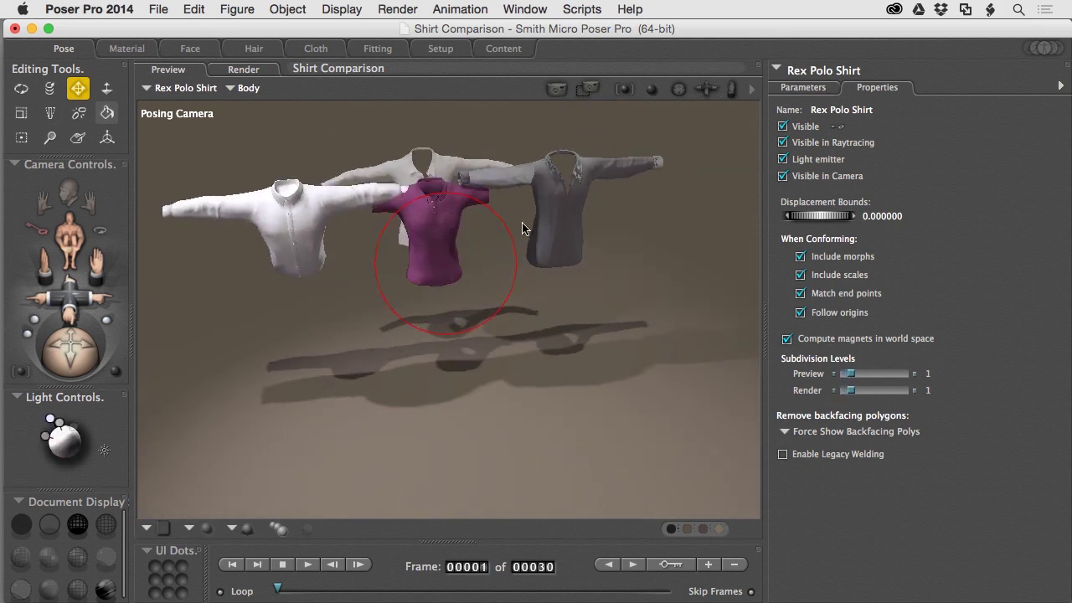
Set backfacing polygon removal for only the waist of the Ryan 2 Shirt to Force Show Backfacing Polys
click(567, 221)
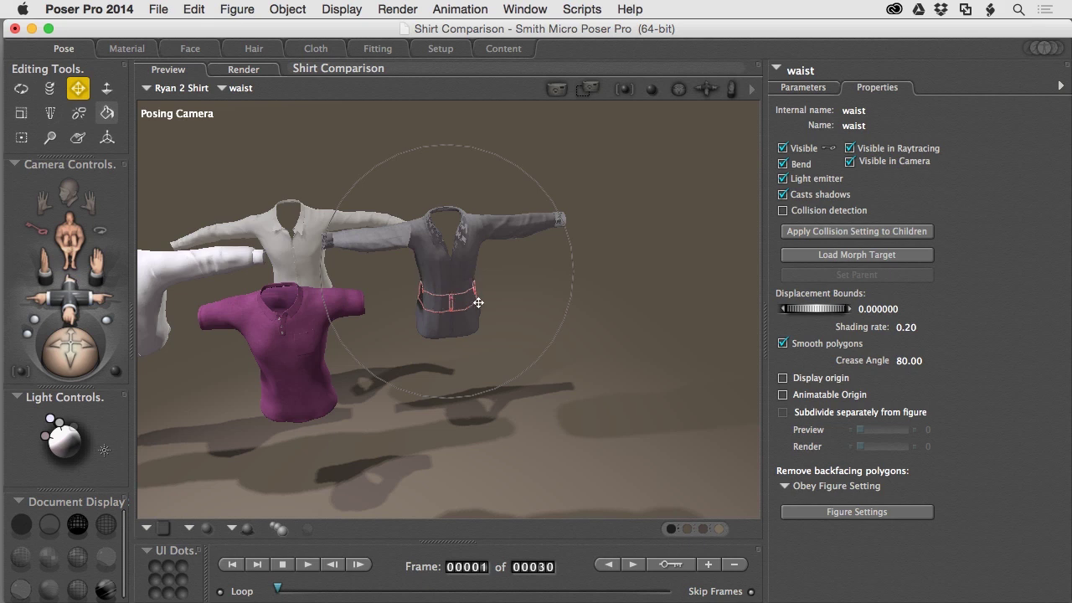
key(super+z)
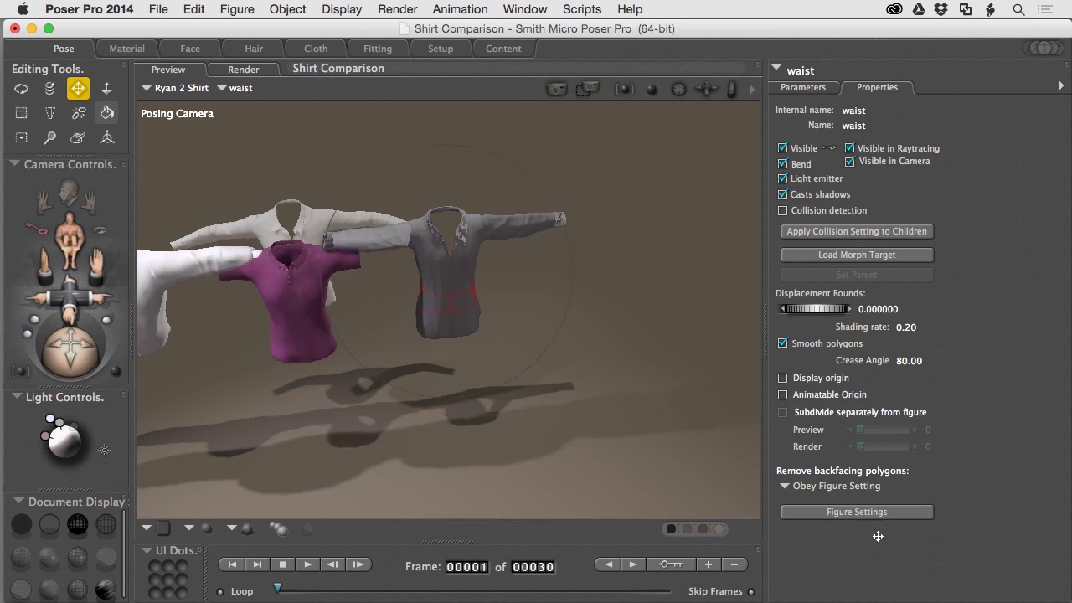
click(838, 488)
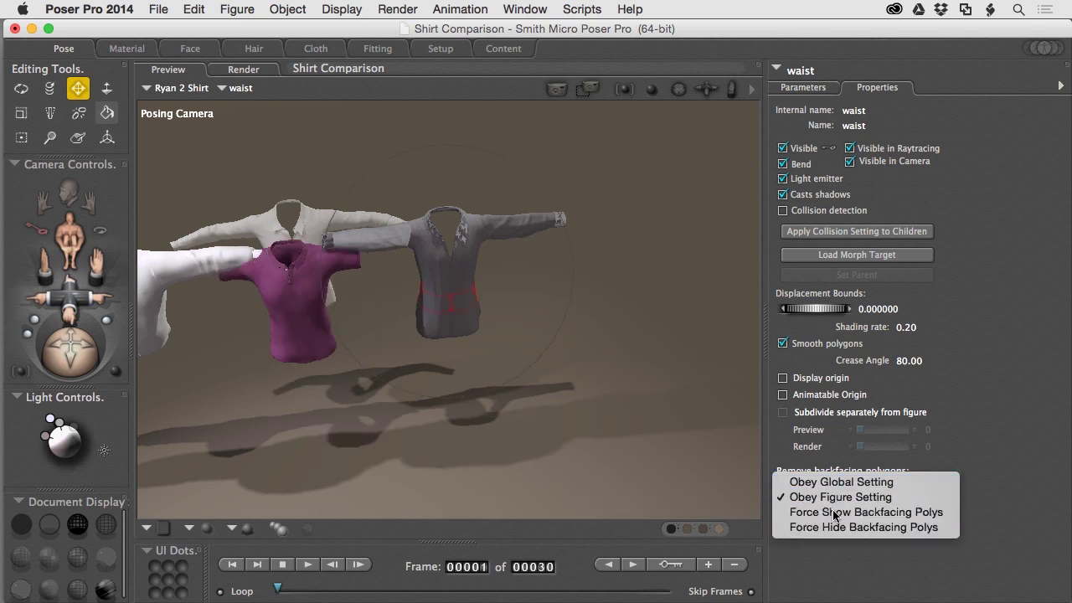
click(834, 513)
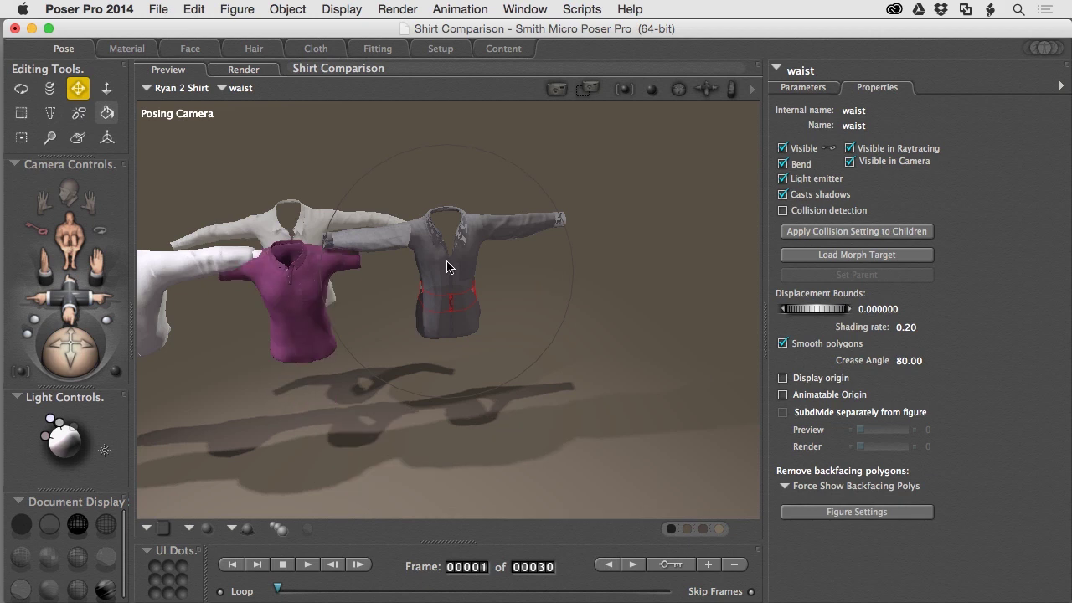
Select the Ryan 2 Shirt's hip and examine the waist's backfacing polygons from another angle
key(super+z)
key(super+shift+z)
key(super+z)
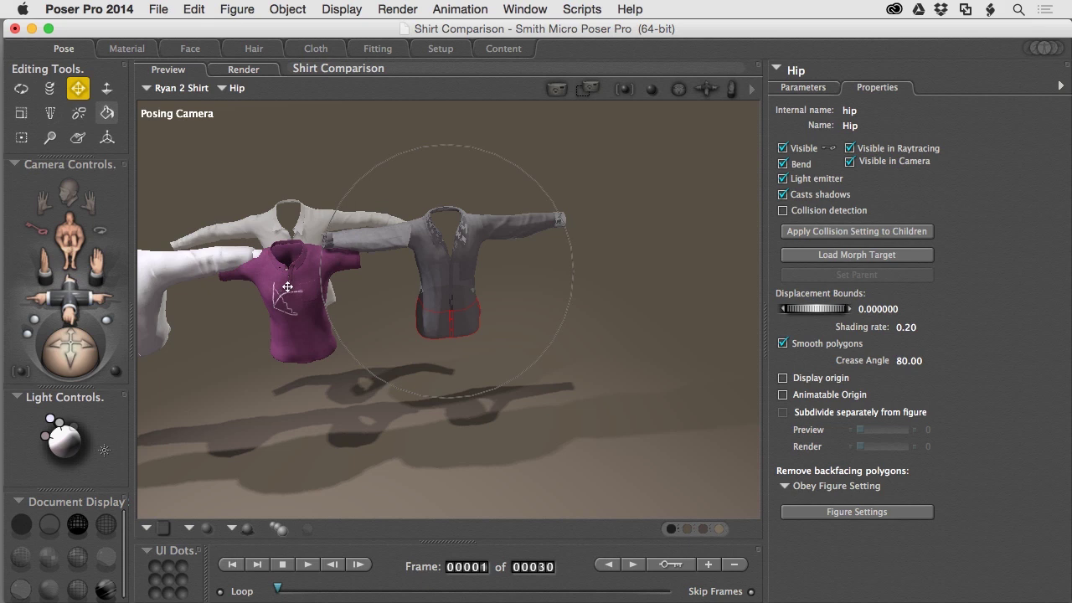
key(super+shift+z)
mouse_move(442, 295)
super+mouse_down()
mouse_move(537, 280)
mouse_move(451, 285)
super+mouse_up()
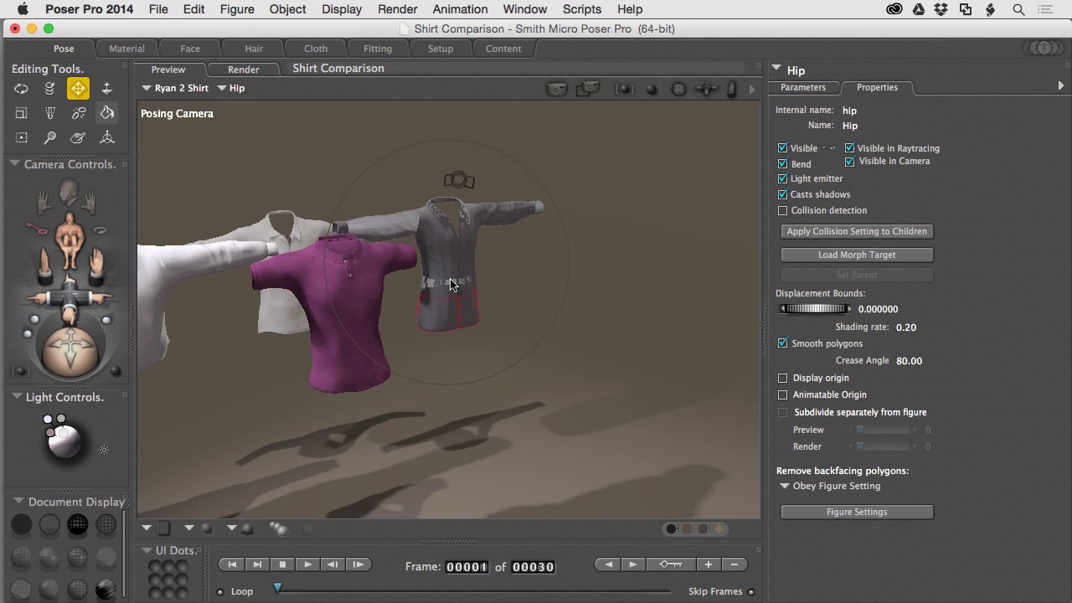
Close the shirt comparison scene, start a new untitled scene and delete its Andy2 figure
key(super+w)
click(481, 235)
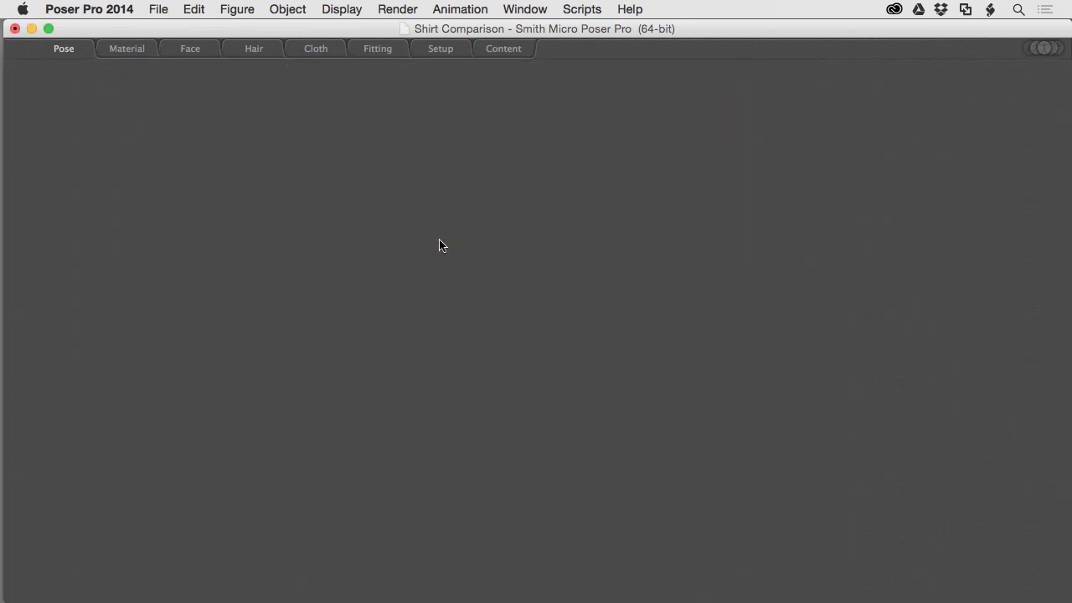
key(super+o)
click(458, 281)
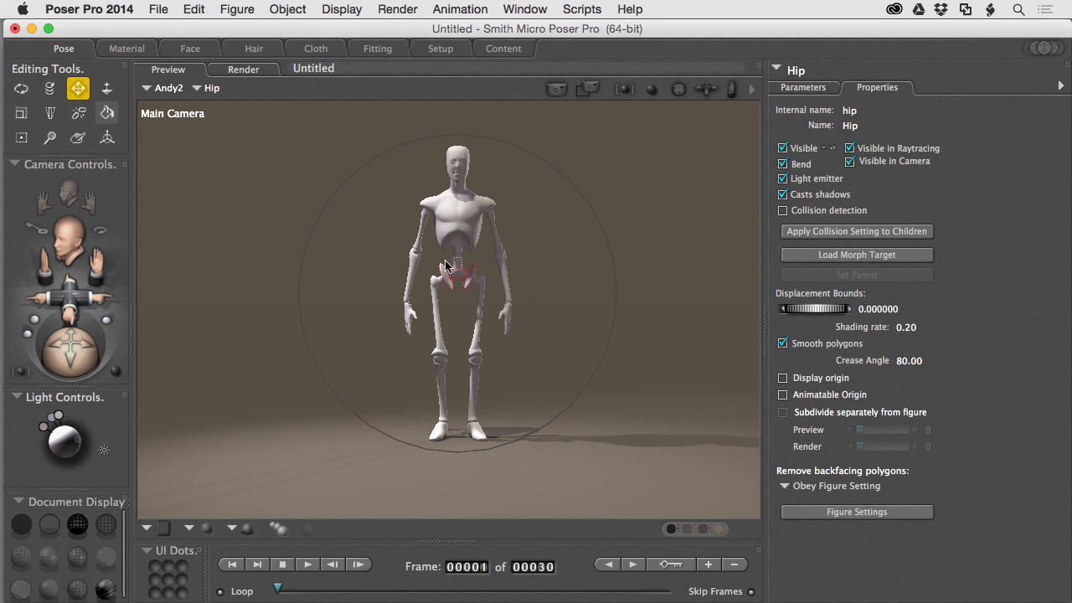
key(Delete)
click(628, 384)
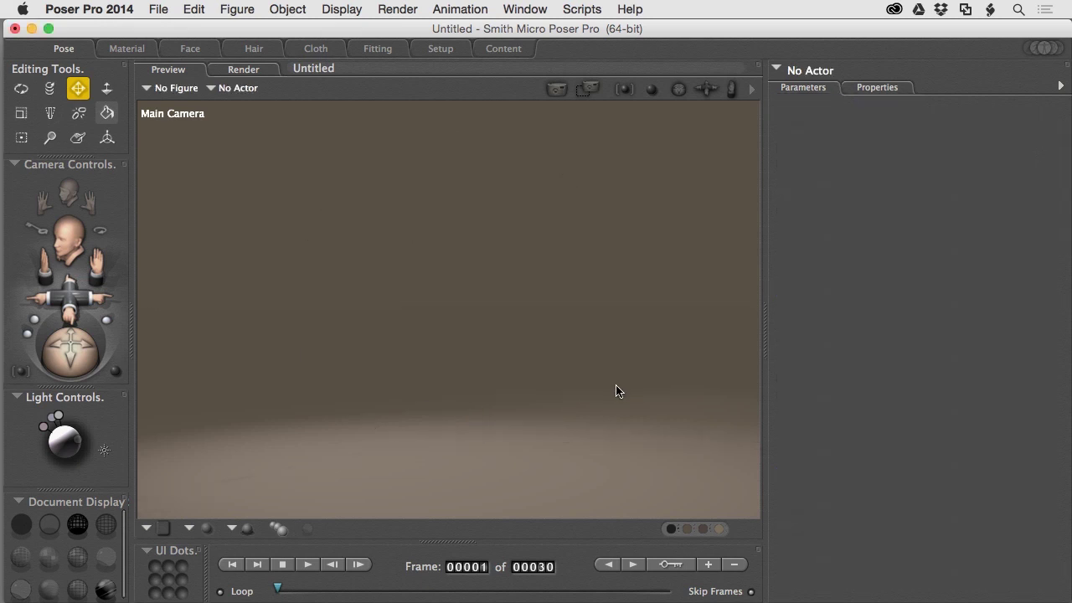
Bring up the content library as a floating window over the empty scene
drag(1071, 117, 841, 53)
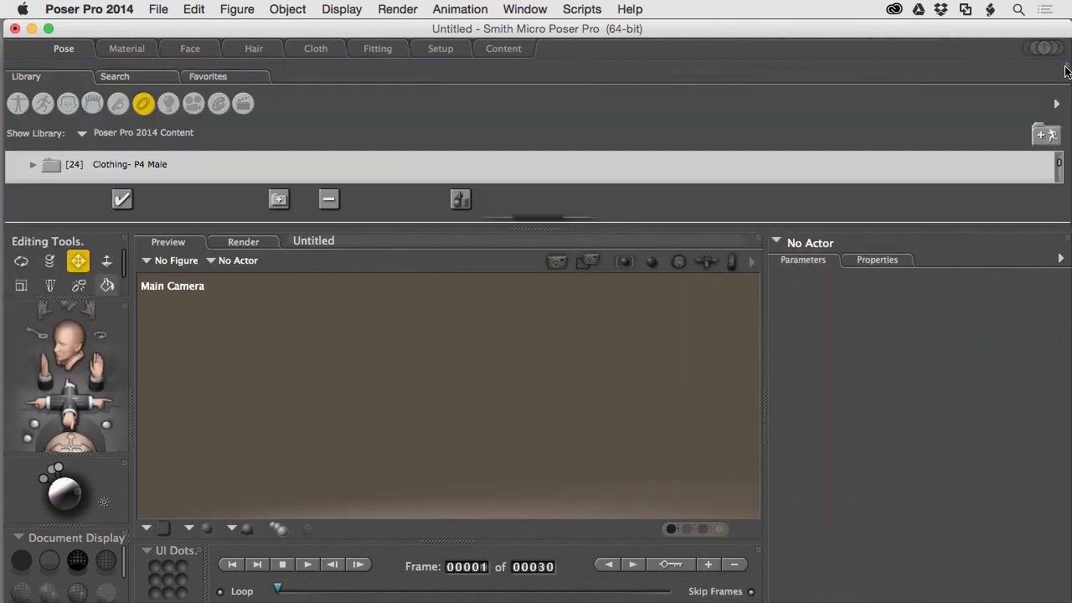
click(1046, 47)
click(955, 74)
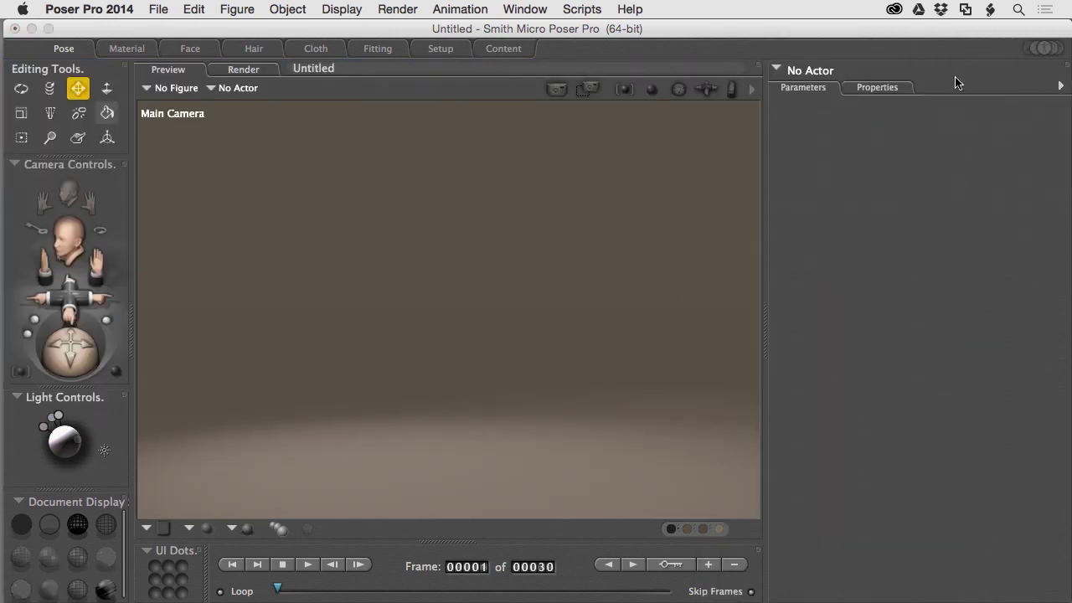
drag(1071, 125, 916, 109)
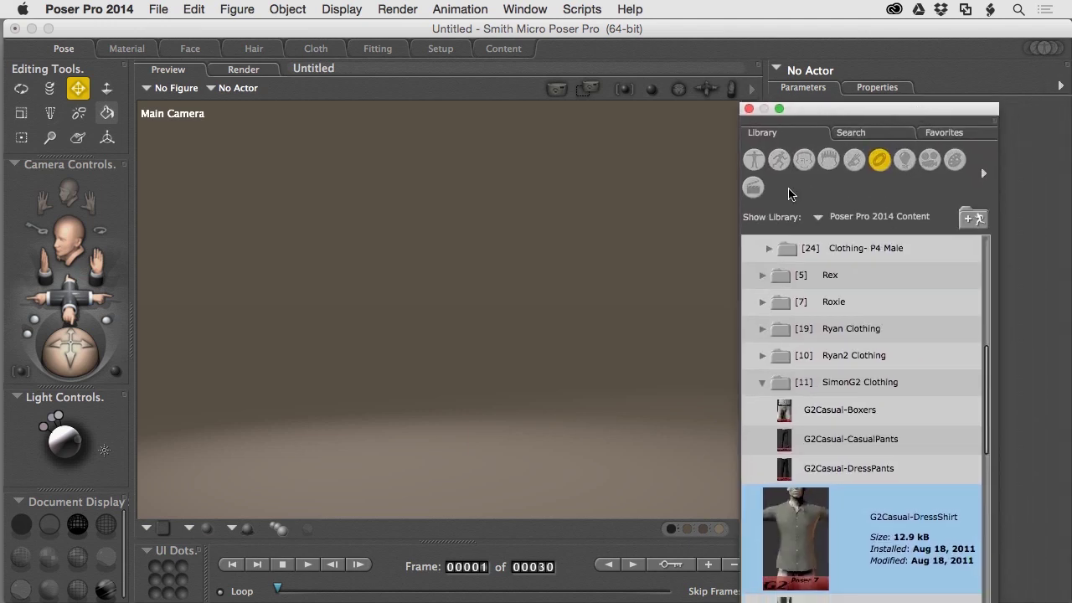
Load the standard Rex figure from the Rex folder of the figure library into the empty scene
click(754, 159)
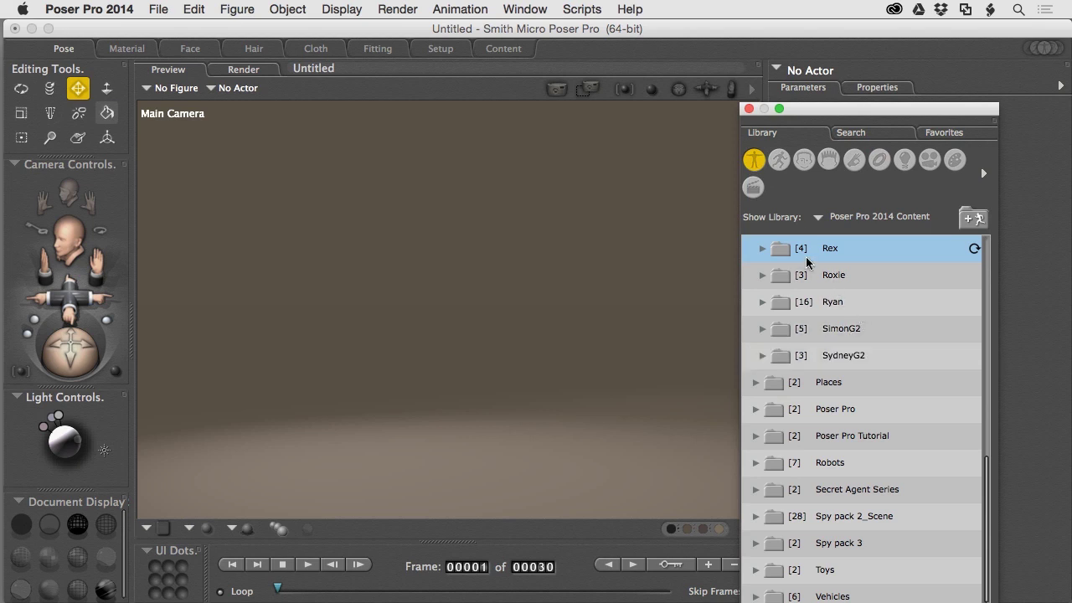
click(762, 249)
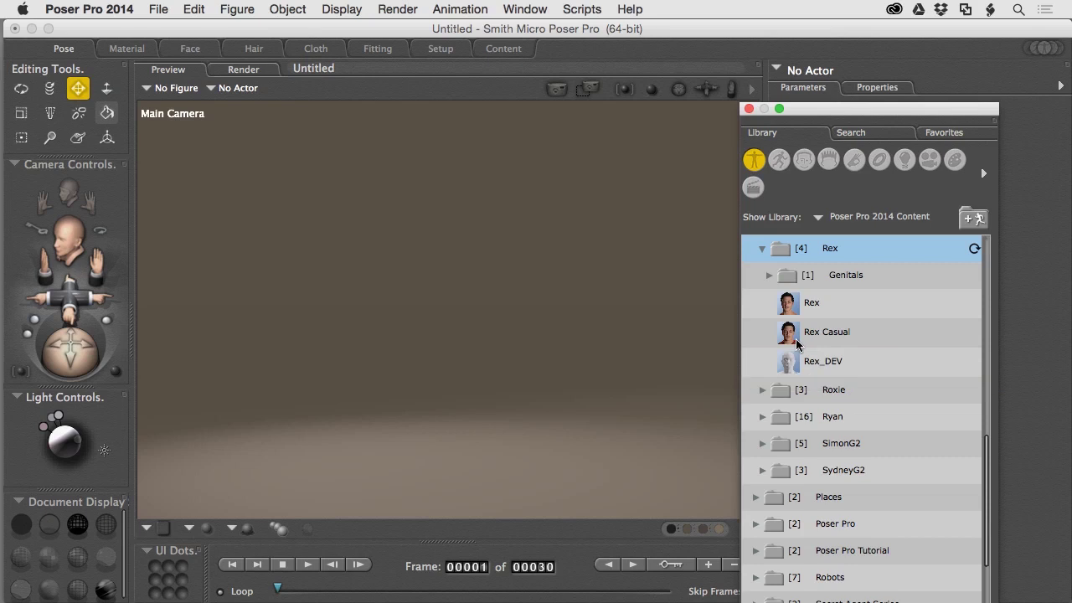
click(842, 303)
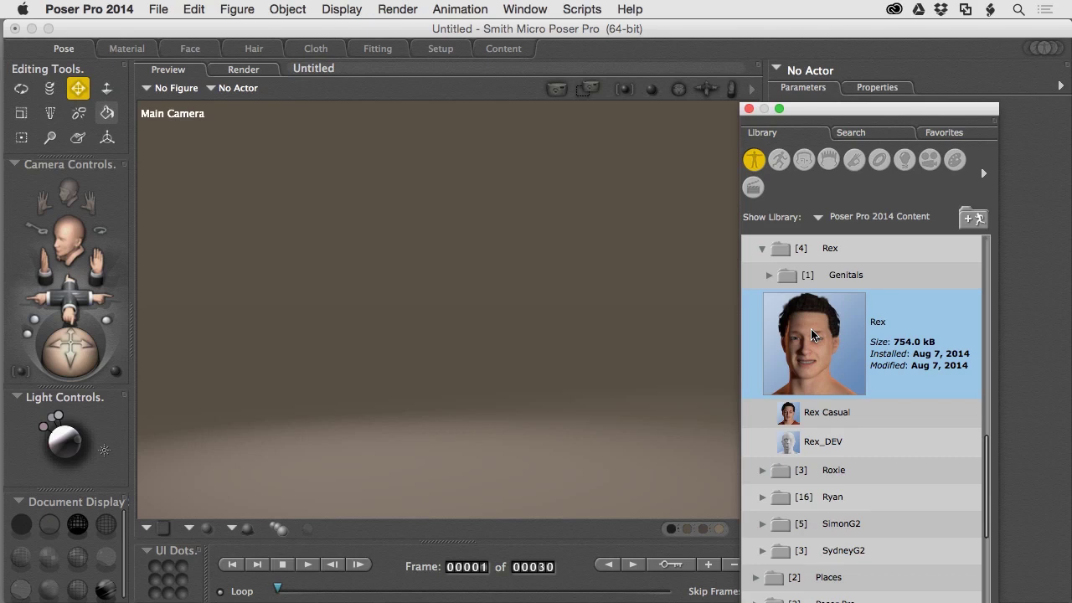
double_click(814, 336)
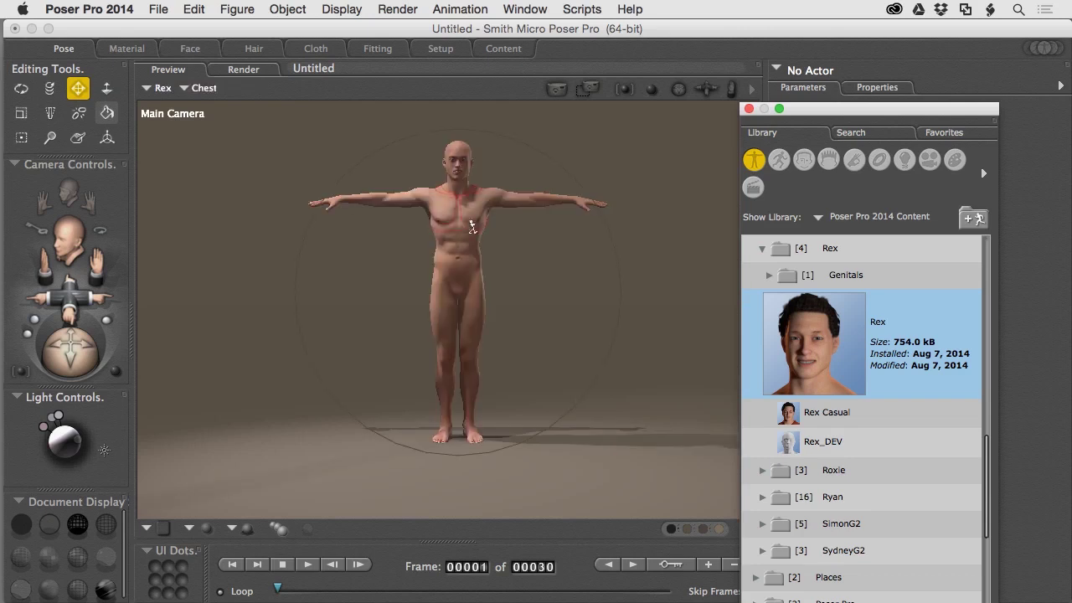
Add Shirt-LongSleeve from the Ryan Clothing props folder to the scene and close the library
click(880, 160)
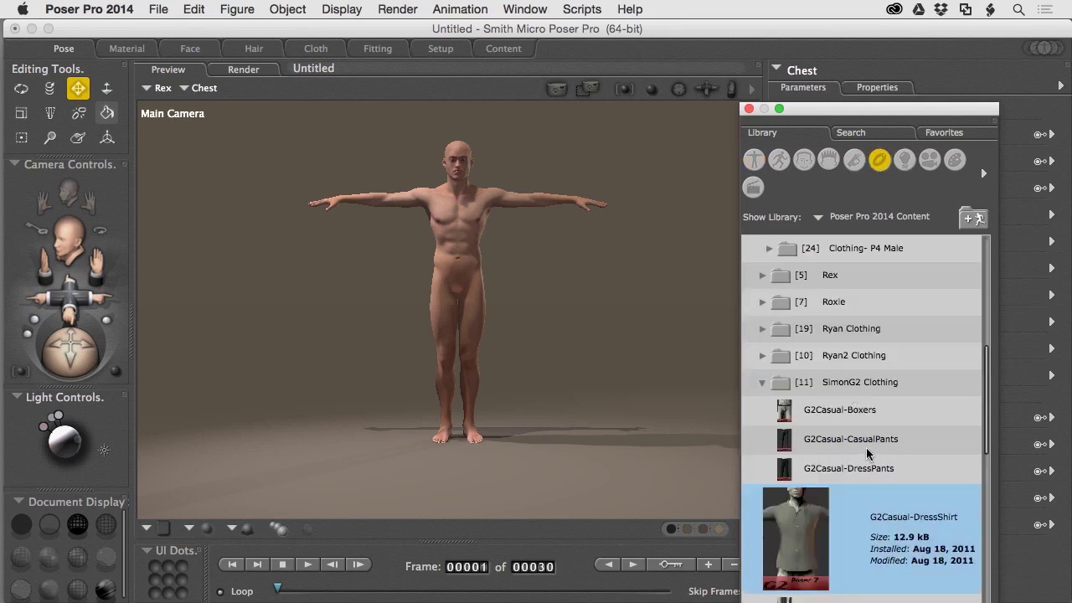
click(763, 384)
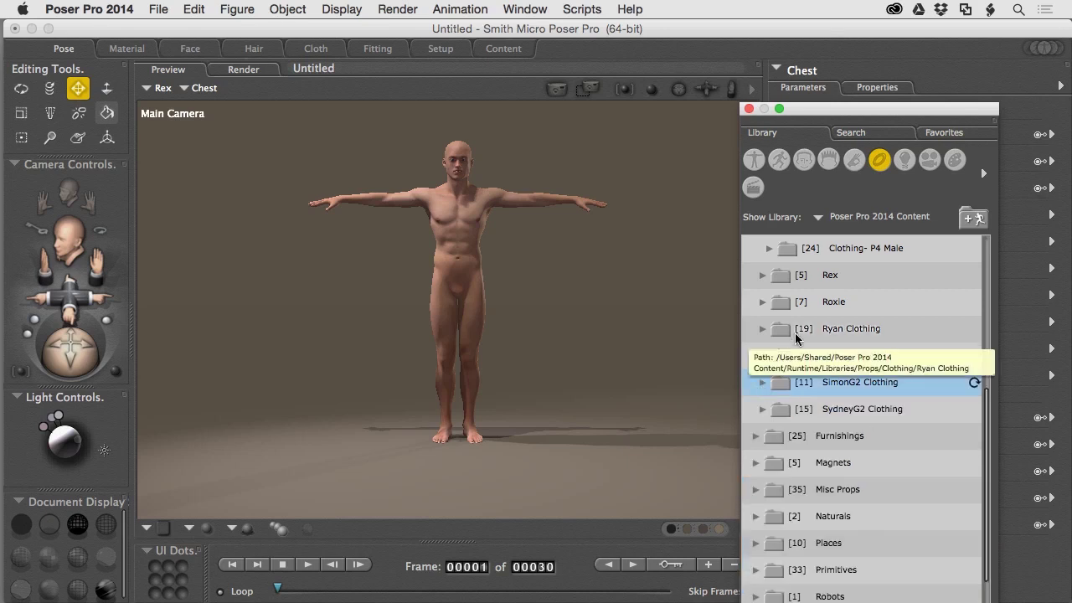
click(763, 329)
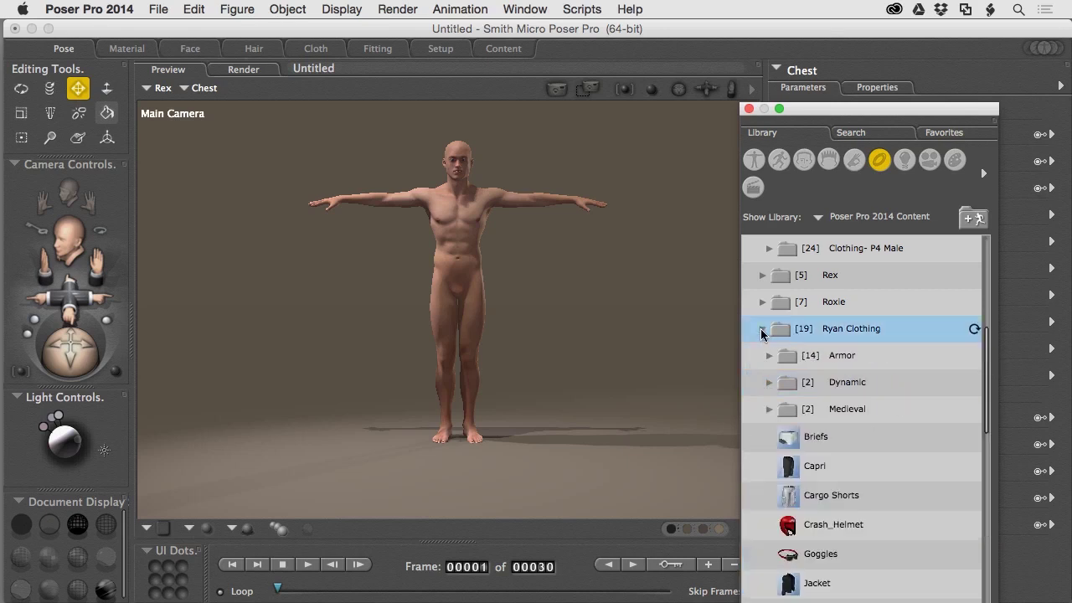
scroll(886, 489, down, 10)
scroll(885, 488, up, 7)
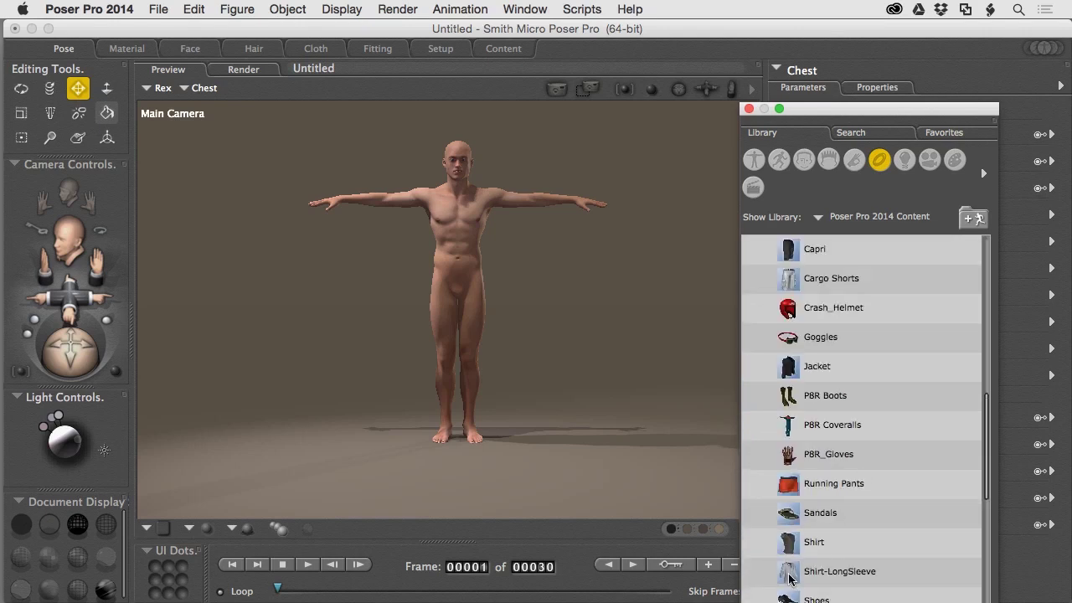
click(786, 576)
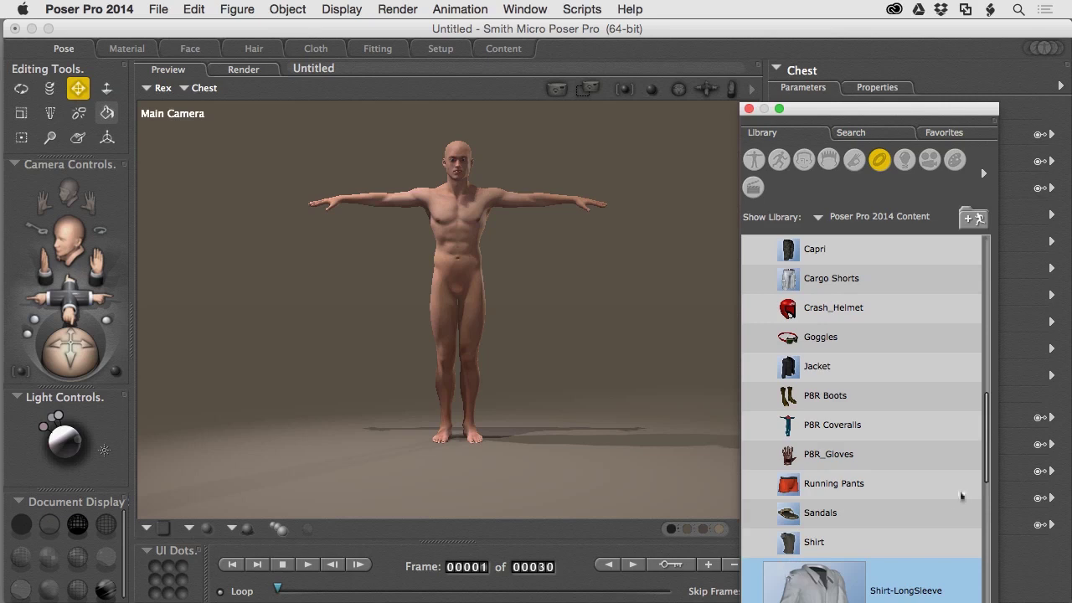
drag(986, 474, 986, 520)
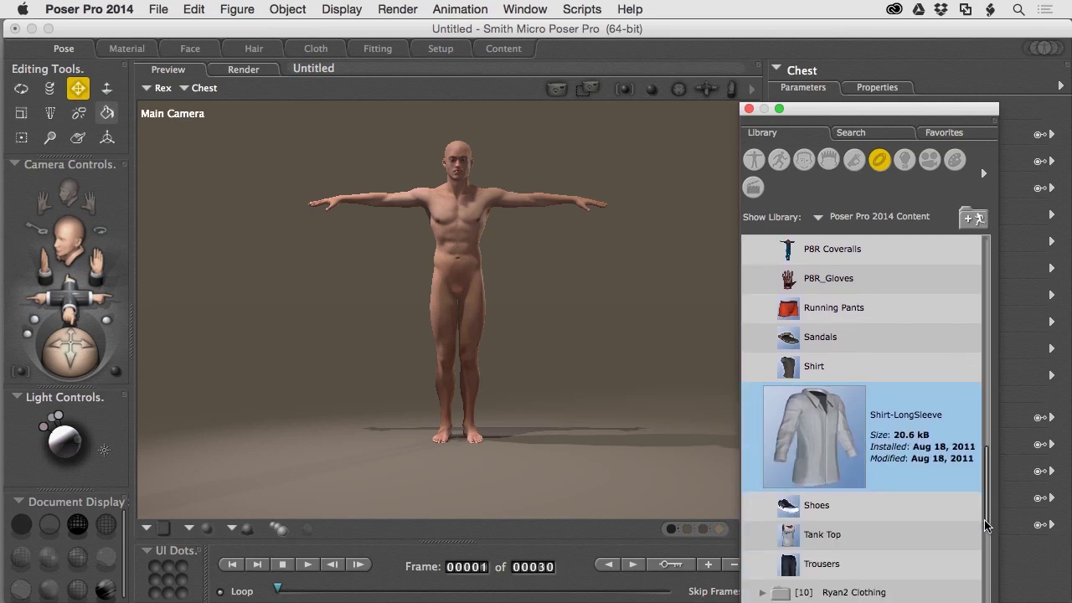
double_click(814, 453)
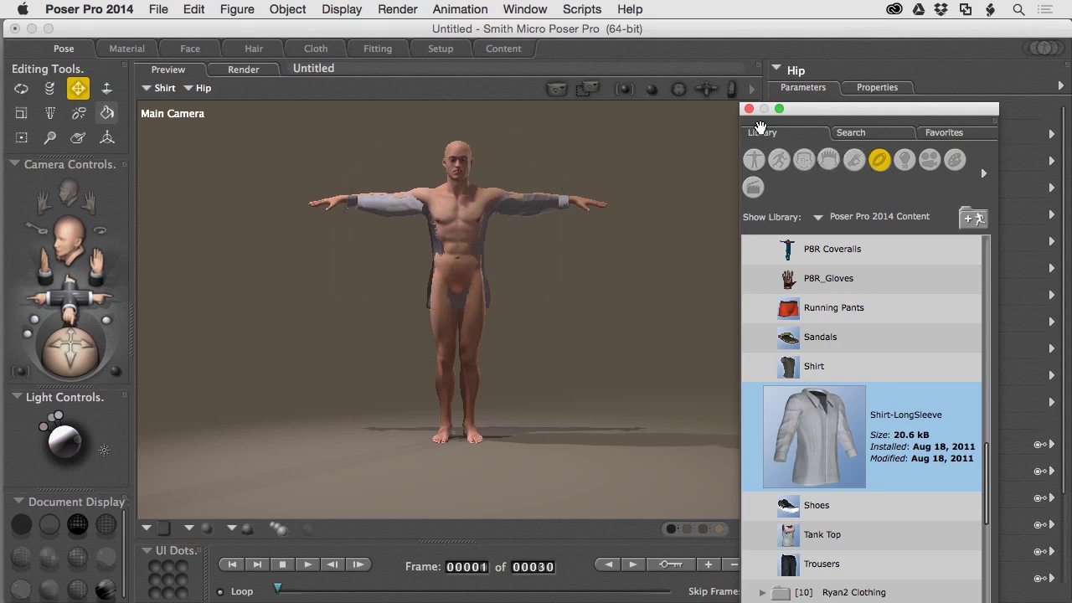
click(748, 109)
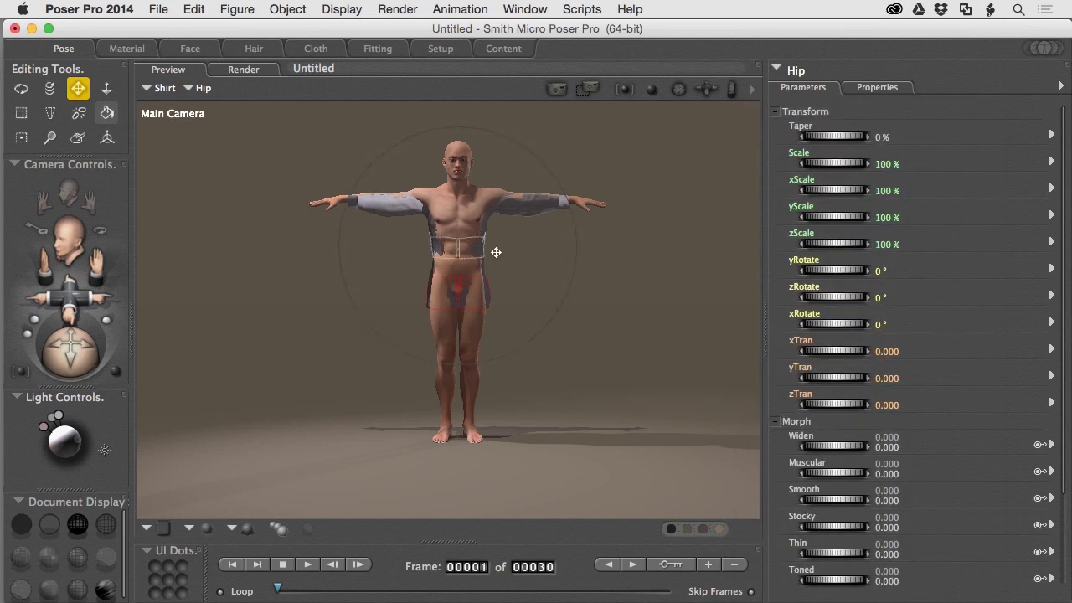
Conform the long-sleeve shirt to the Rex figure and inspect its fit close up from an angle
mouse_move(407, 263)
mouse_down()
mouse_move(499, 275)
mouse_move(551, 261)
mouse_move(418, 235)
mouse_move(397, 266)
mouse_move(417, 266)
mouse_up()
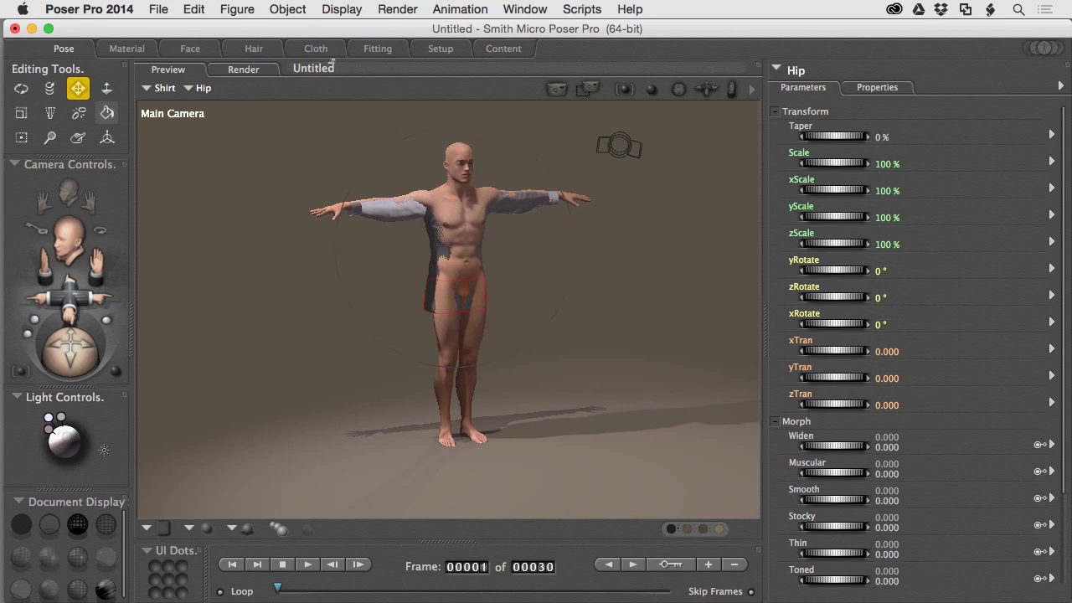
click(285, 8)
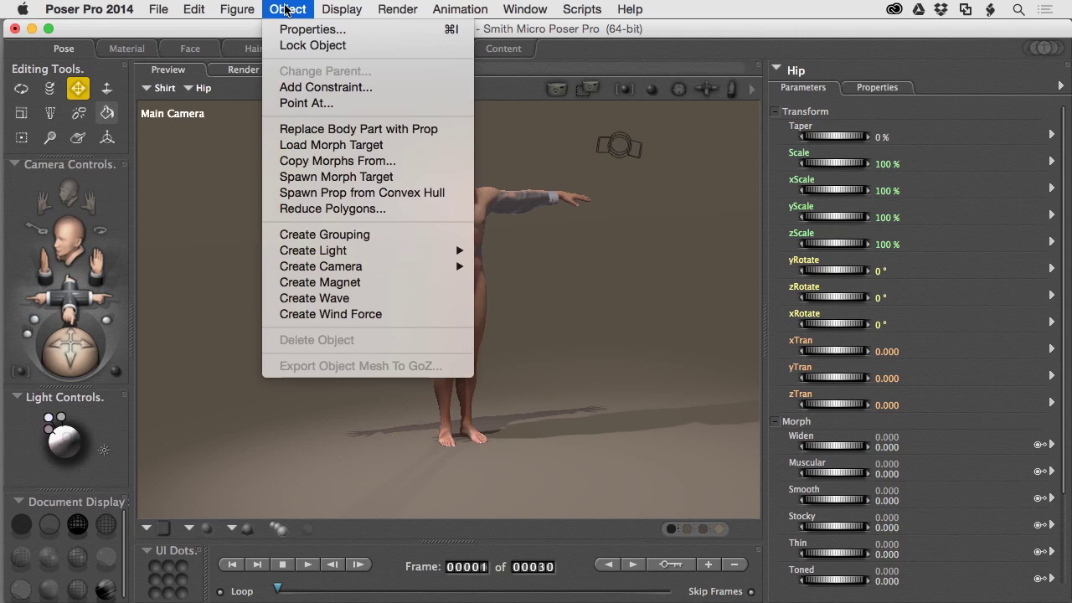
mouse_move(237, 9)
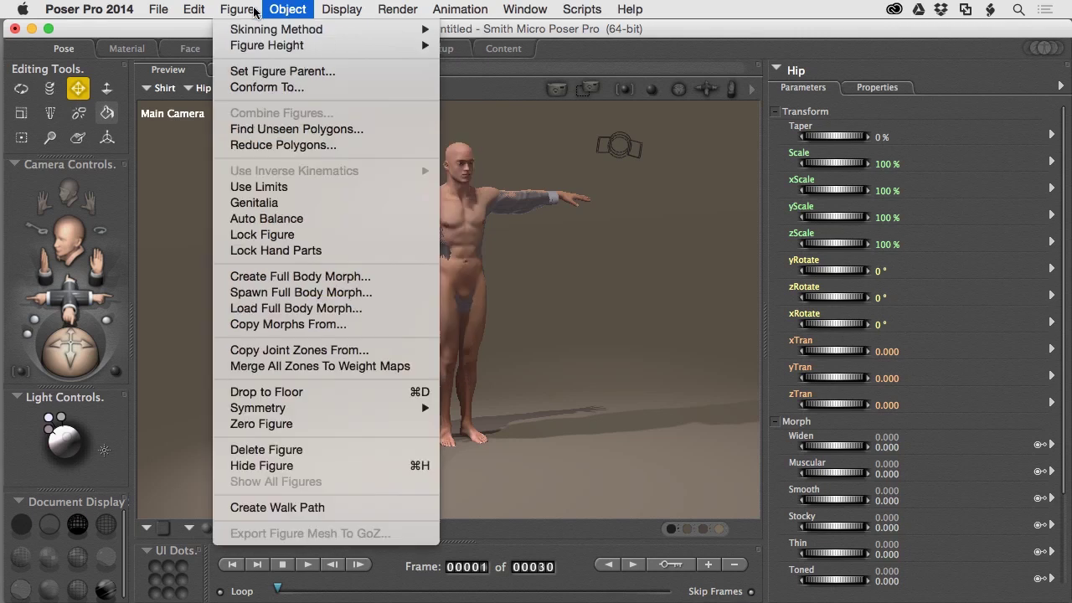
click(263, 89)
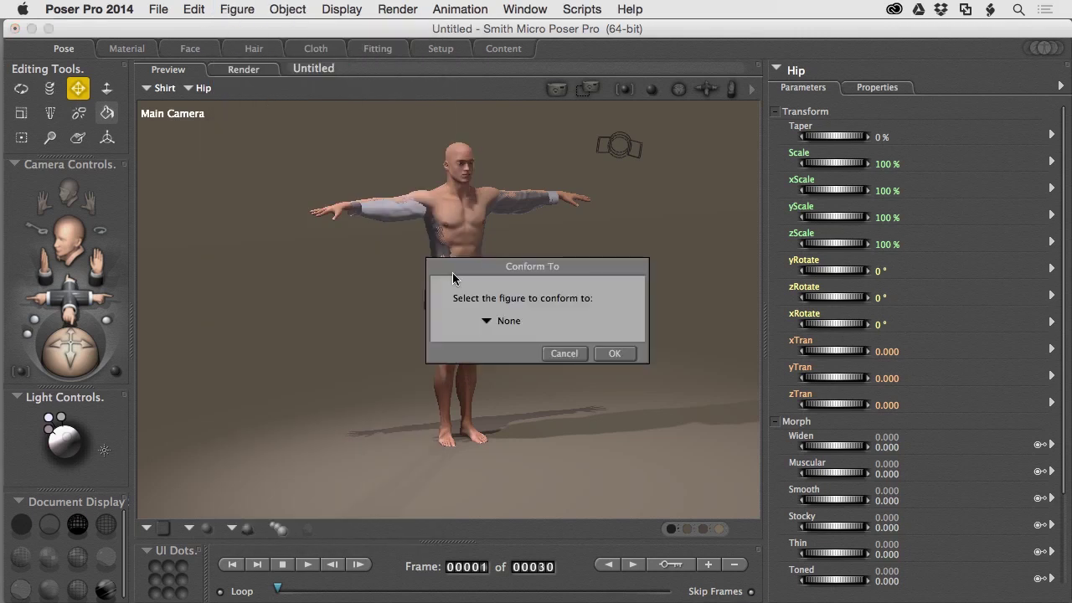
click(505, 322)
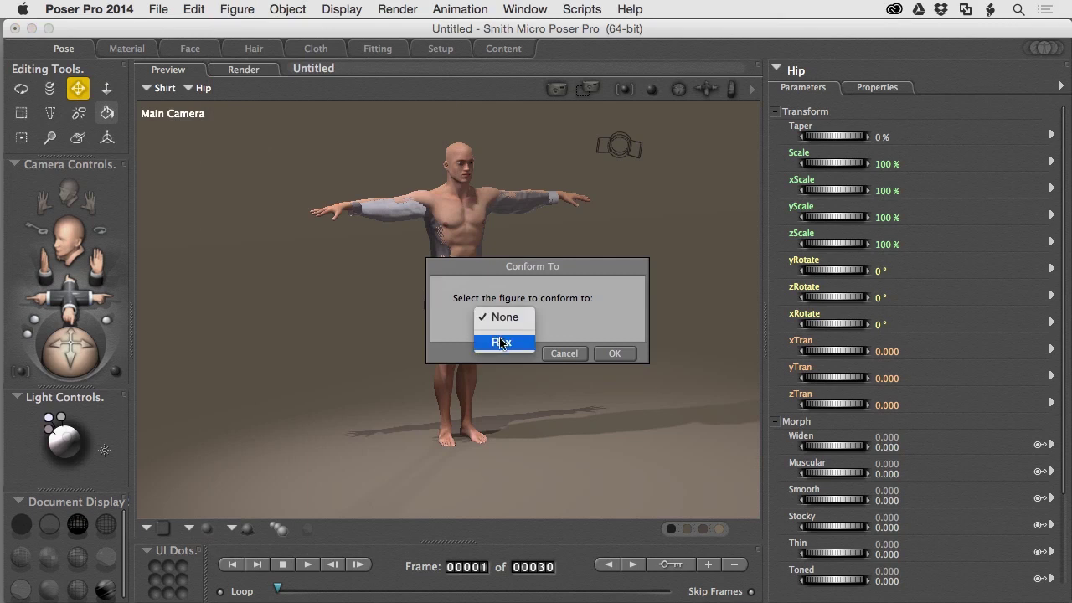
click(501, 342)
click(613, 354)
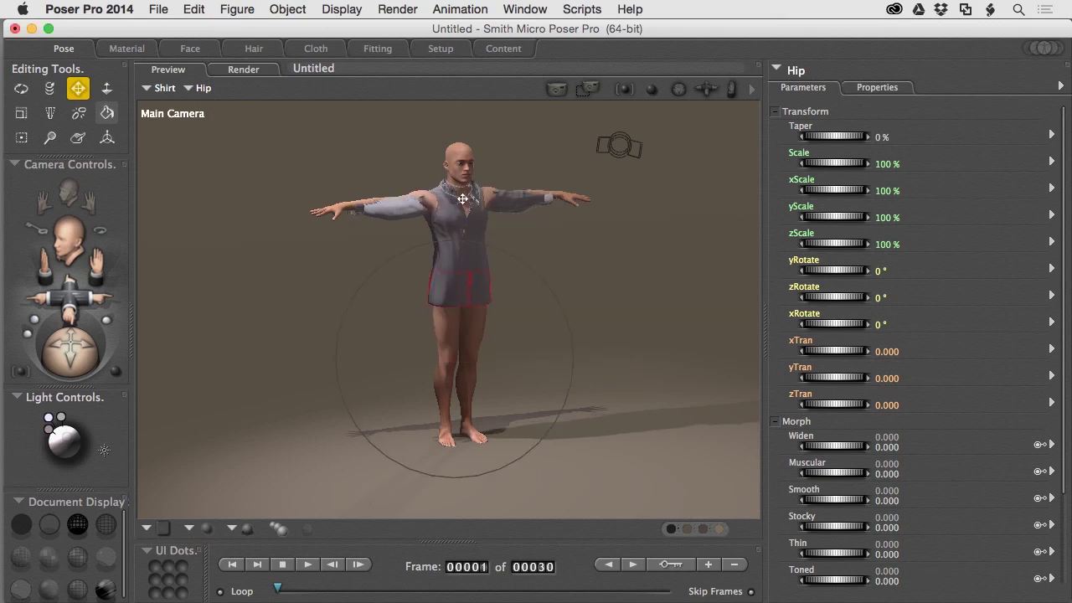
scroll(463, 200, up, 10)
middle_drag(463, 199, 463, 246)
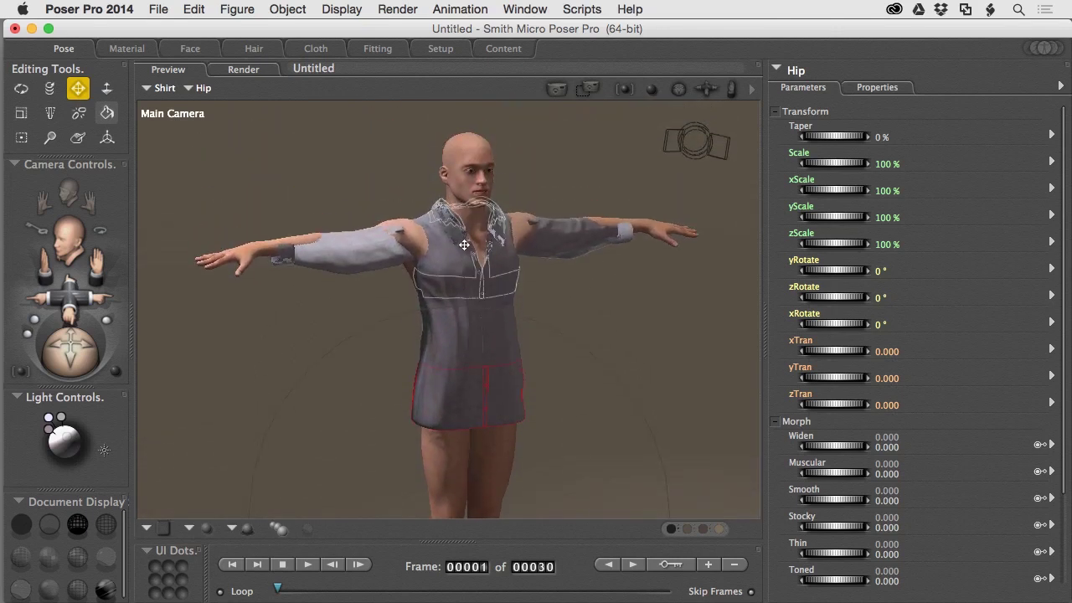
key(r)
mouse_move(438, 267)
super+mouse_down()
mouse_move(591, 263)
mouse_move(310, 260)
mouse_move(468, 264)
mouse_move(451, 262)
super+mouse_up()
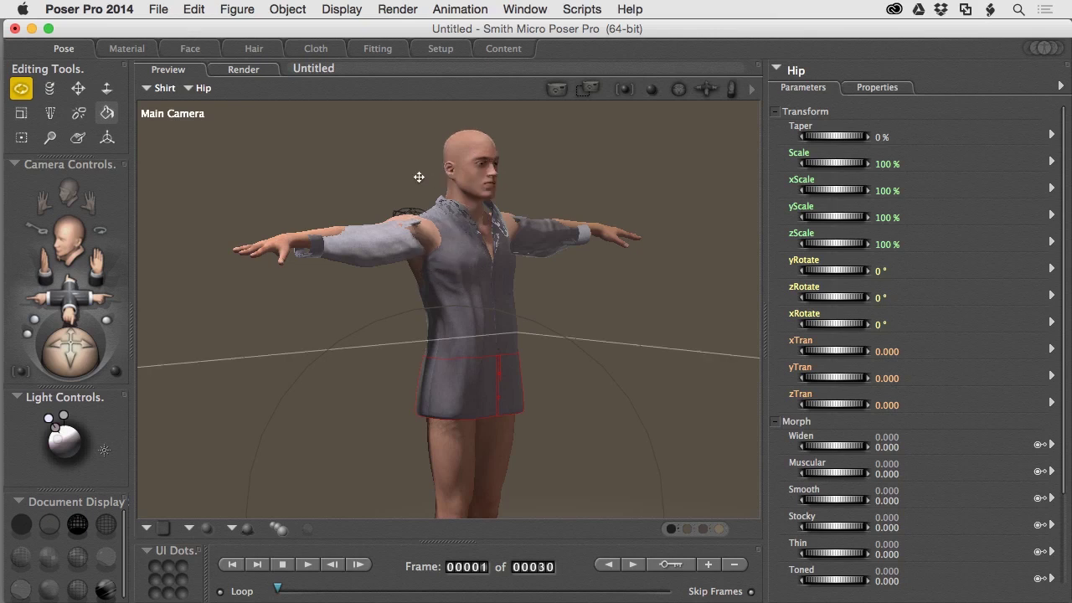
Switch to the Fitting room, widen the preview area and name a new fitting session Fitted Dress Shirt 1
click(378, 49)
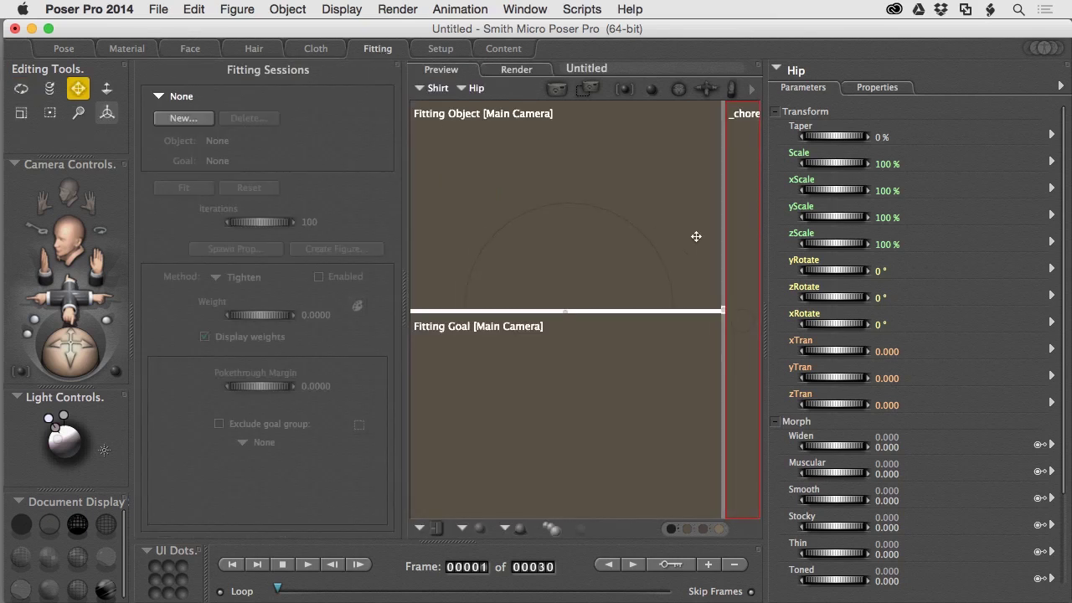
drag(763, 342, 889, 342)
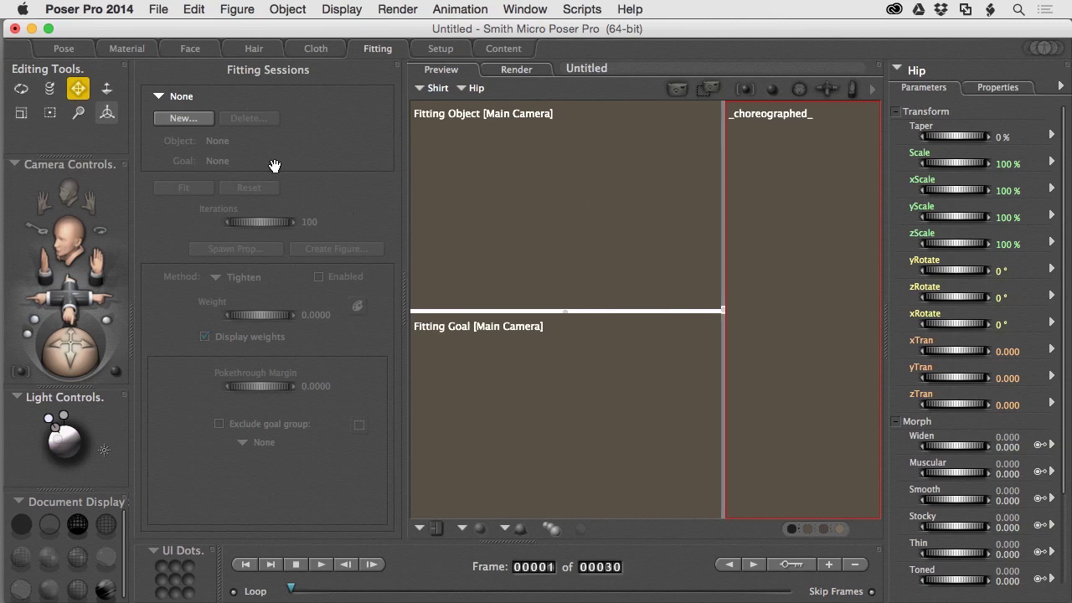
click(182, 119)
double_click(548, 234)
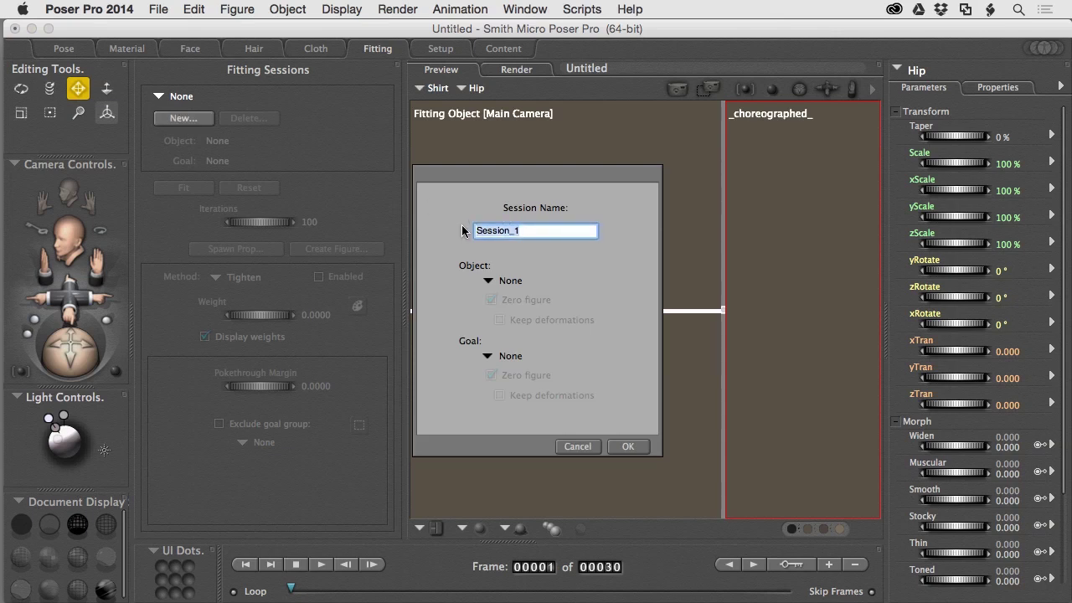
text(Fitted Dress Shirt)
Create the fitting session with Shirt as object and Rex as goal, both zeroed with deformations kept
click(488, 282)
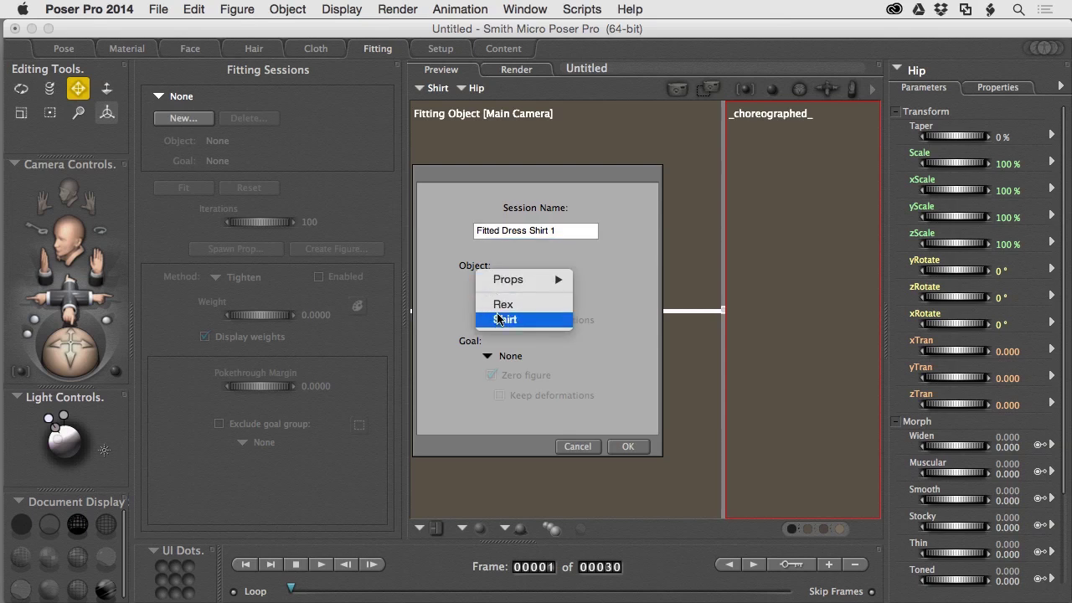
click(500, 320)
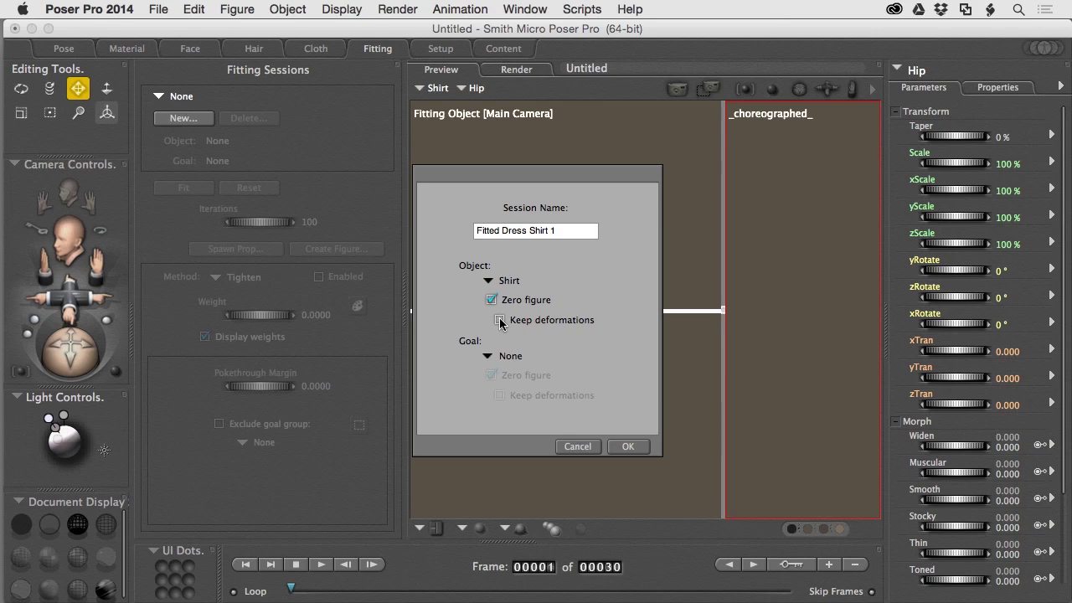
click(500, 320)
click(494, 355)
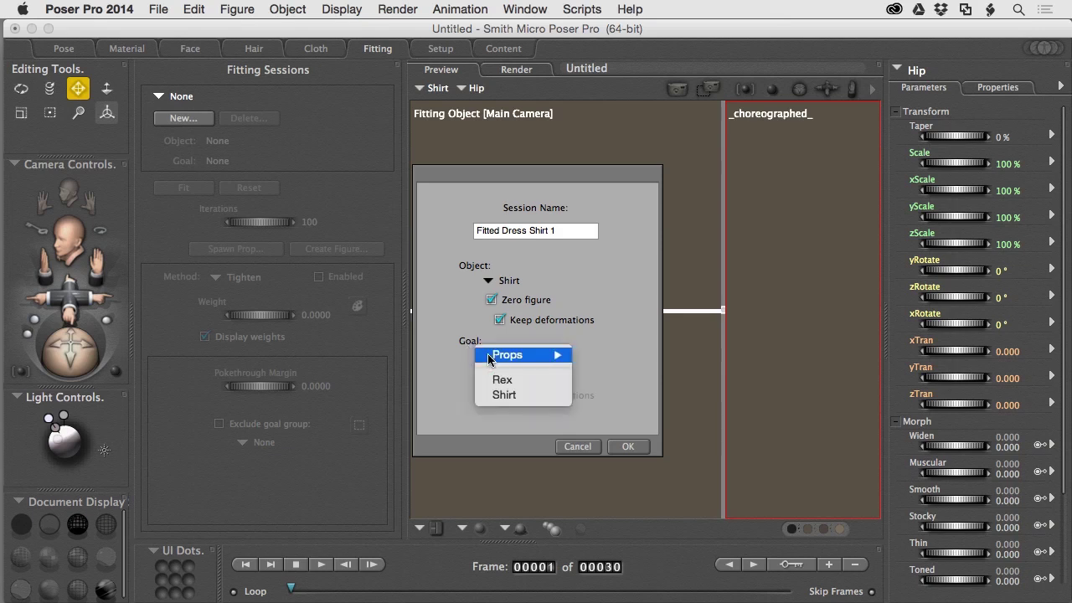
click(552, 387)
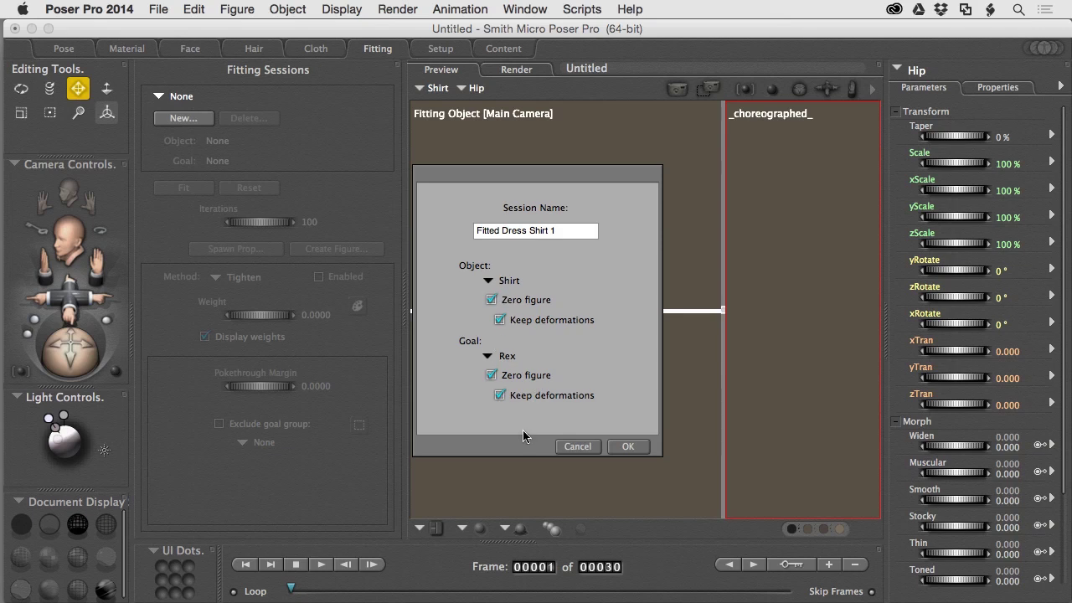
click(627, 447)
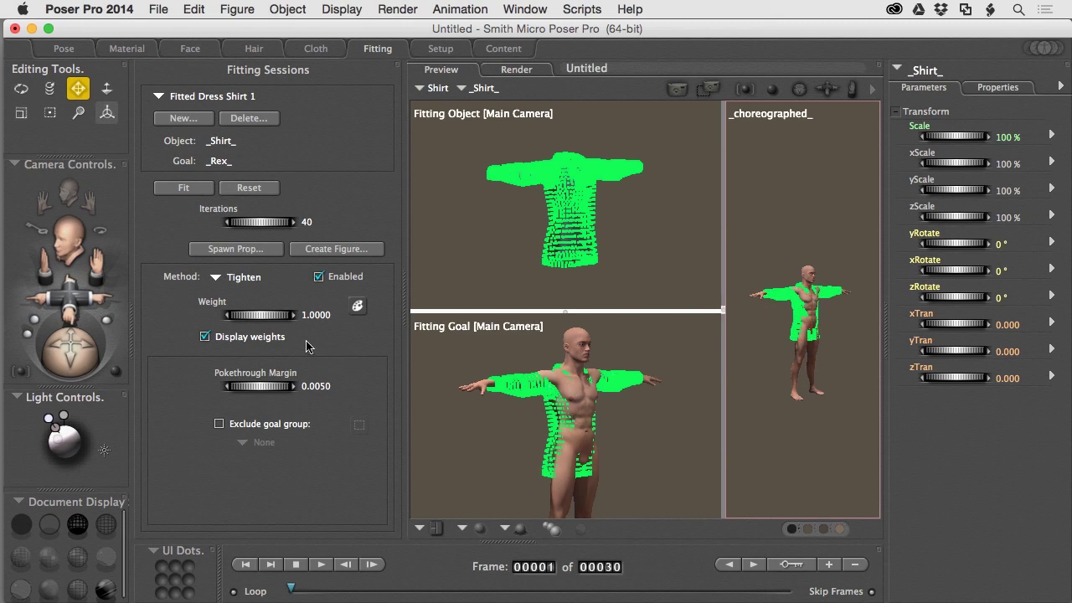
Turn off the weight display and enlarge the choreographed view around the shirt and Rex
click(205, 337)
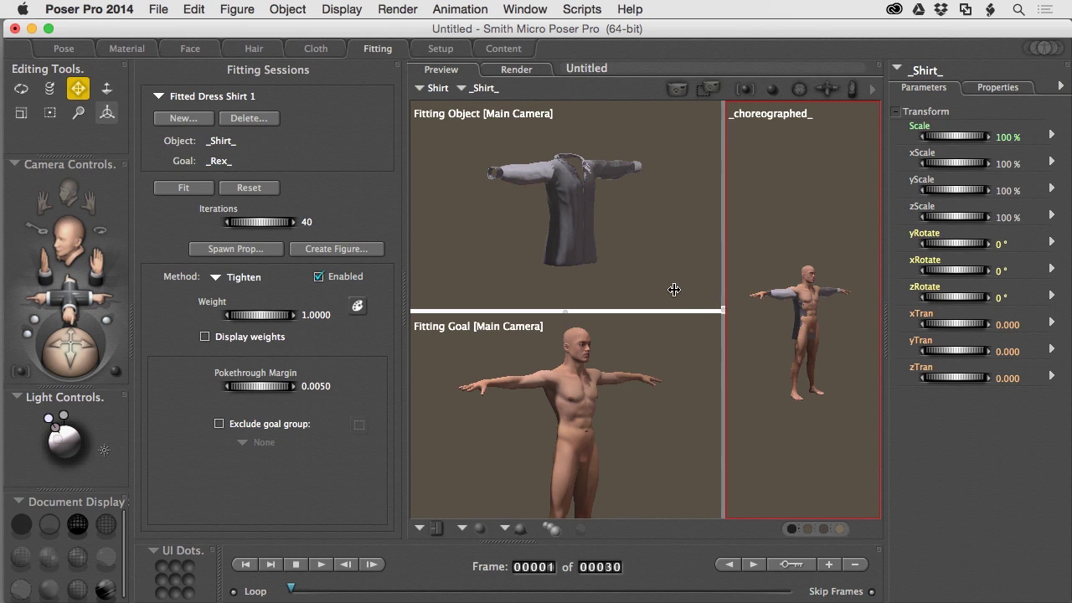
drag(663, 288, 663, 290)
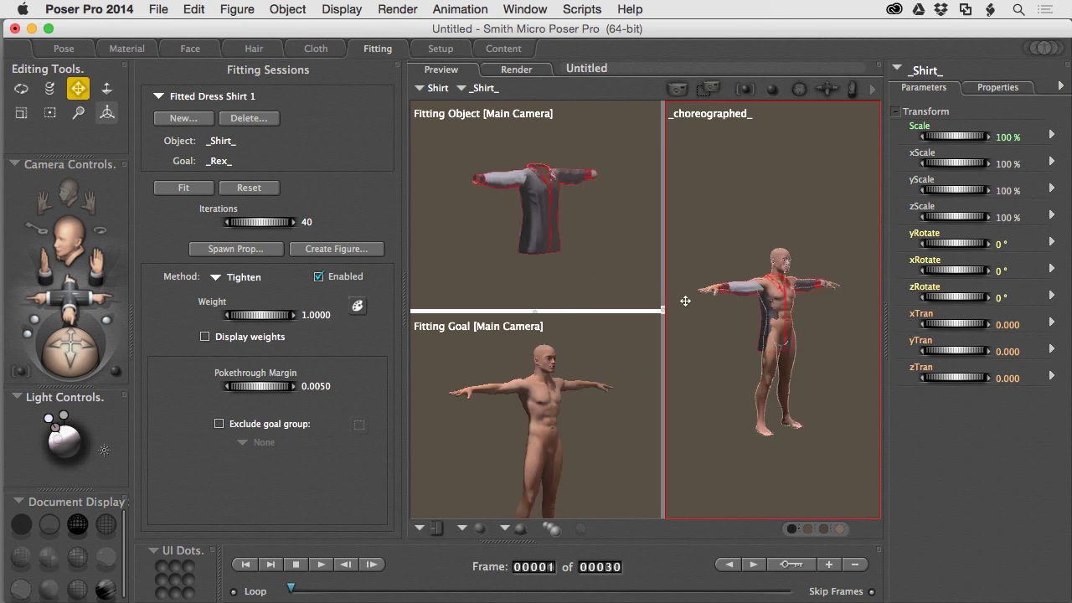
scroll(780, 318, up, 5)
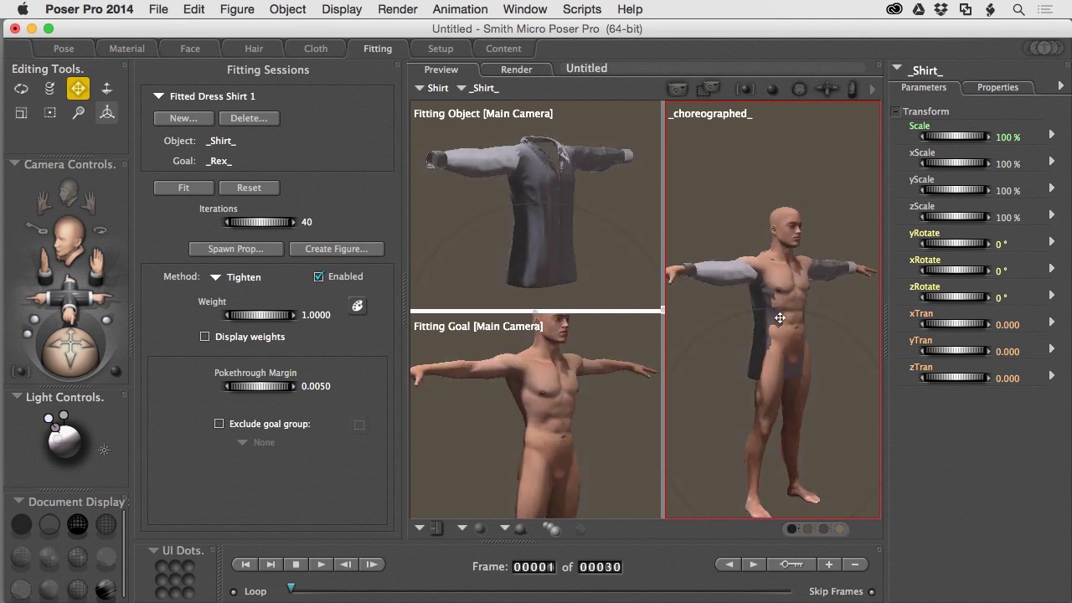
scroll(780, 319, up, 5)
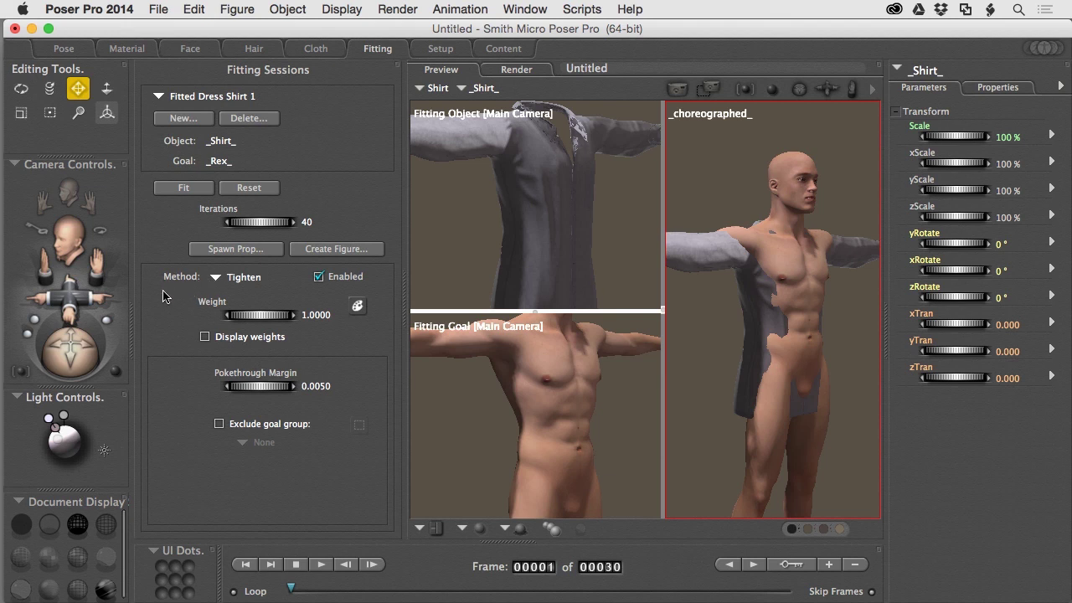
Review the available fitting methods, leave Tighten selected and fit the shirt to Rex
click(216, 279)
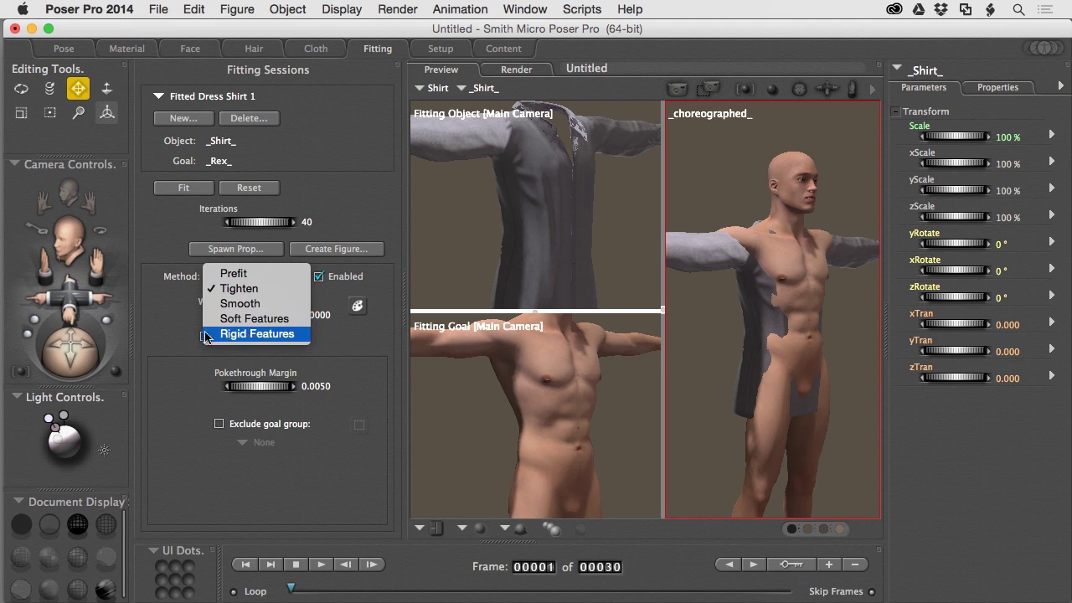
click(169, 334)
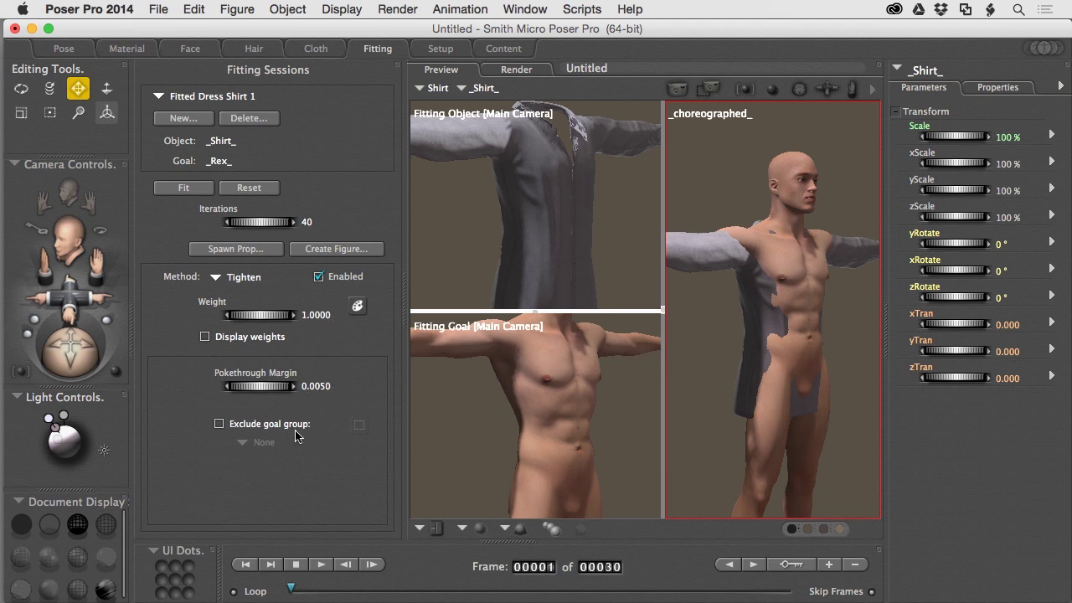
click(185, 188)
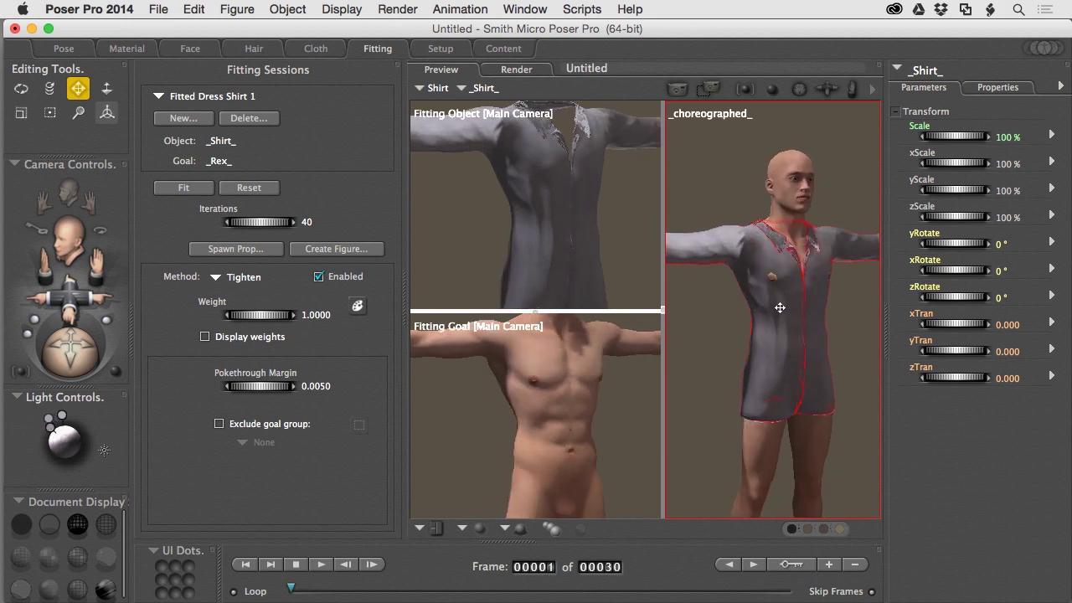
Switch the fitting method to Prefit and create a new adjustment for the shirt with its vertex weight brush active
drag(794, 314, 669, 323)
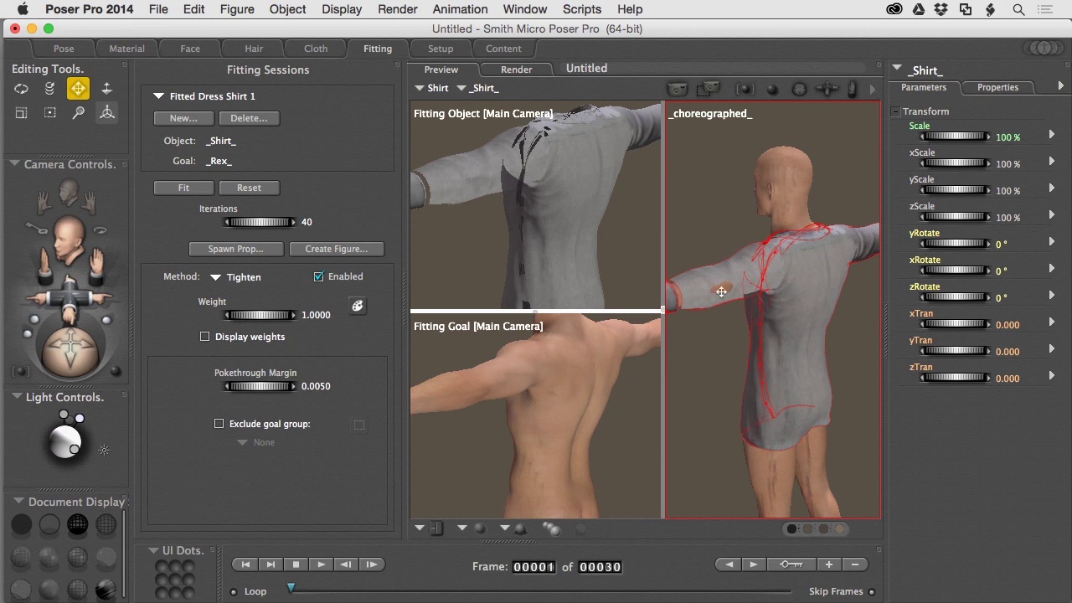
mouse_move(809, 299)
mouse_down()
mouse_move(717, 297)
mouse_move(826, 295)
mouse_up()
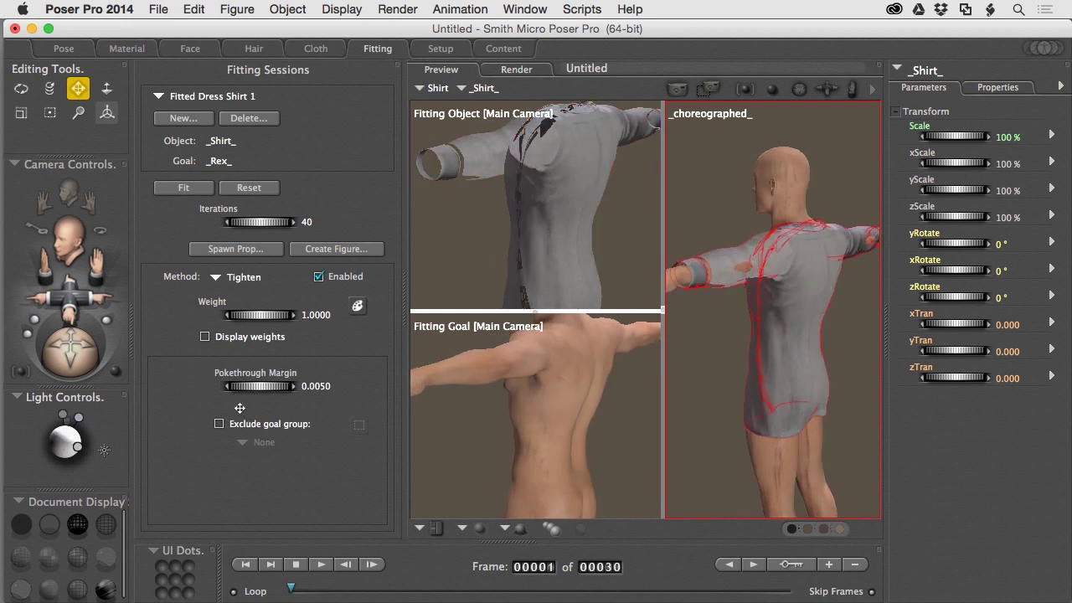
click(217, 277)
click(233, 274)
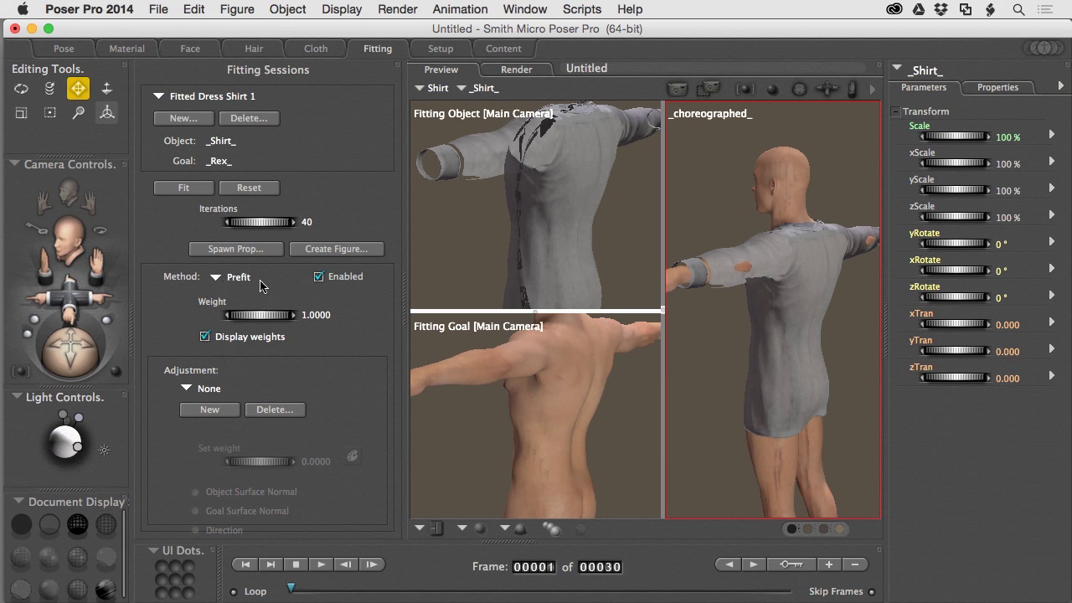
click(178, 191)
click(191, 195)
click(220, 403)
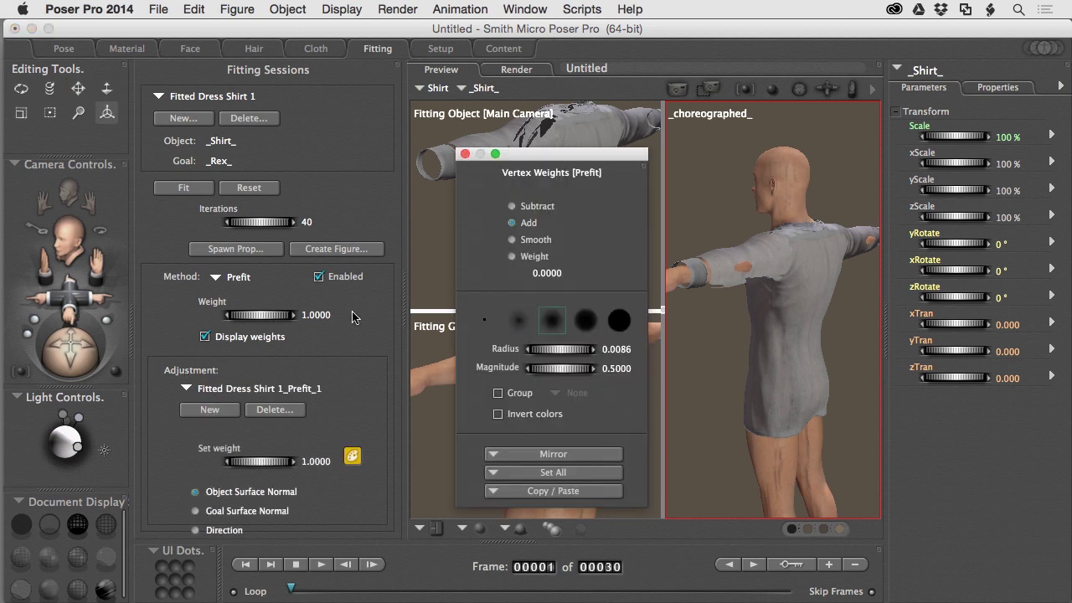
Set the weight brush to Add with radius 0.0168 and paint Prefit weights over the skin poking through one sleeve
click(511, 225)
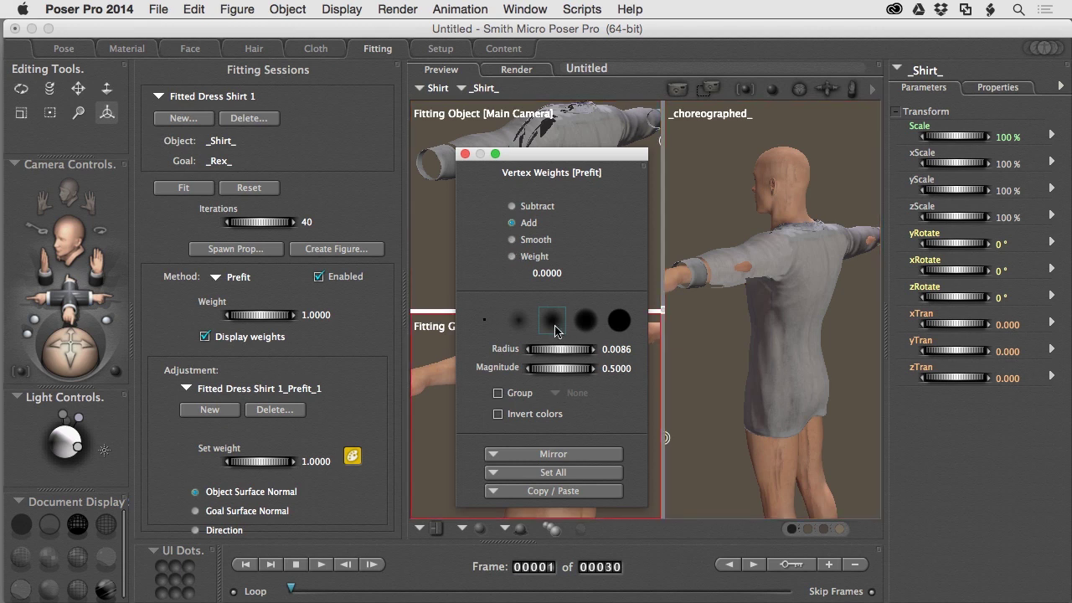
click(743, 270)
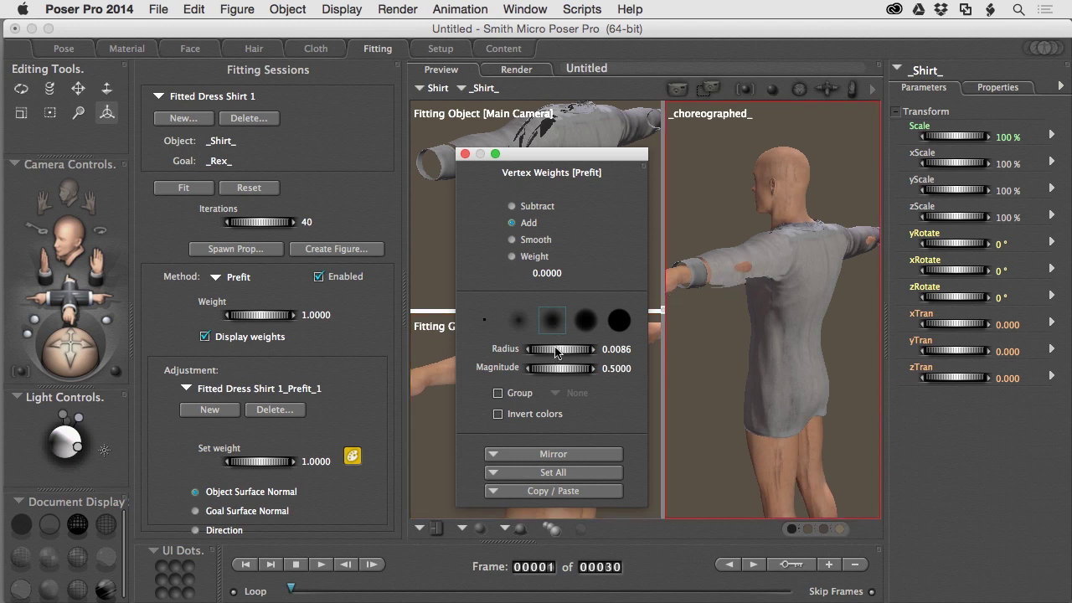
drag(559, 352, 583, 352)
click(748, 267)
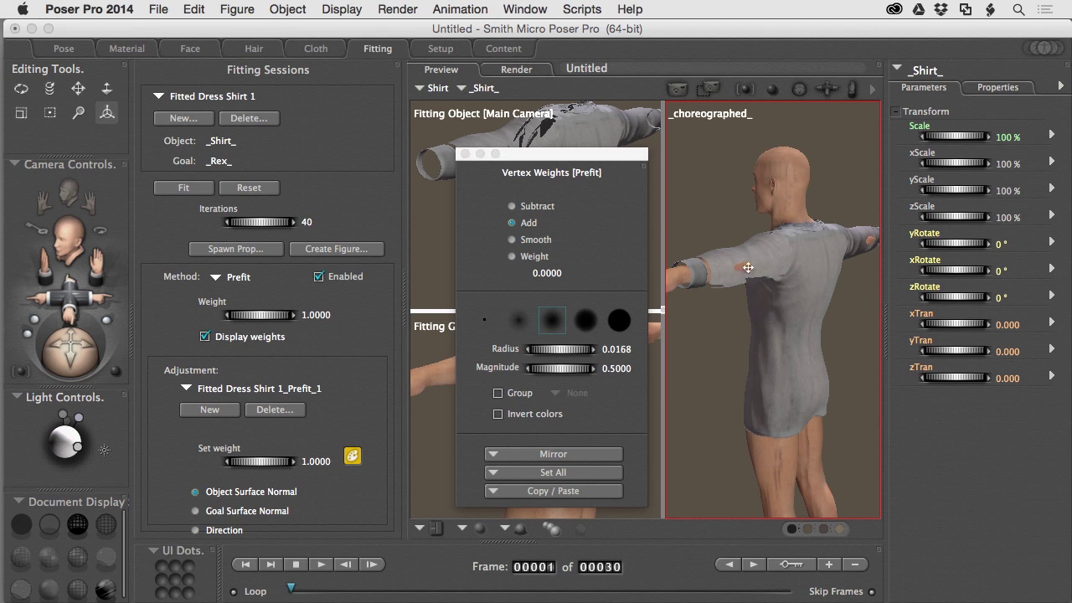
click(745, 260)
drag(741, 265, 746, 261)
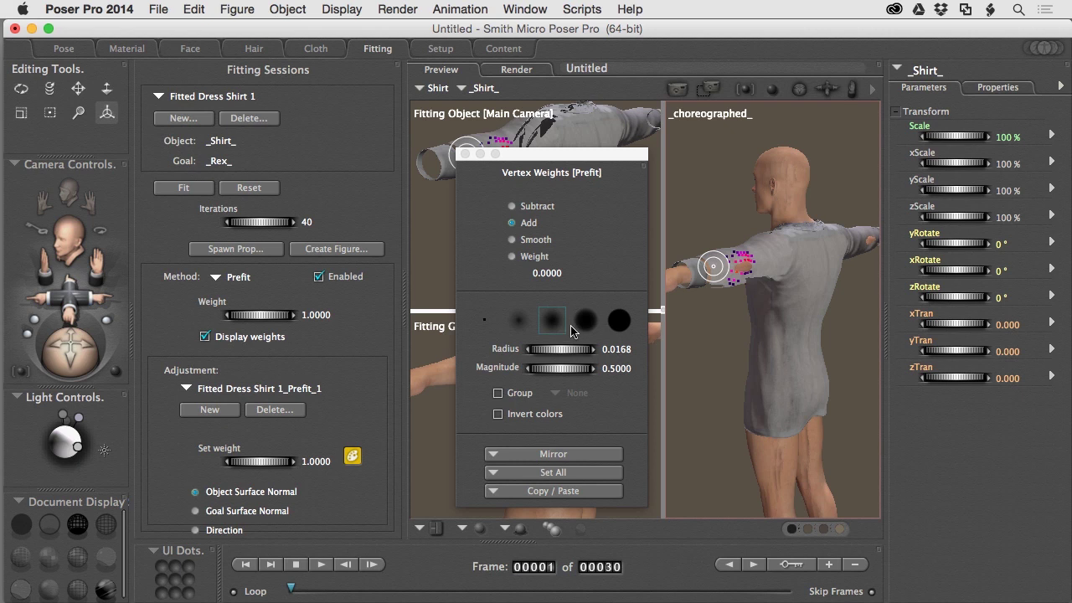
Mirror the painted sleeve weights from +x to -x and refit the shirt
click(546, 455)
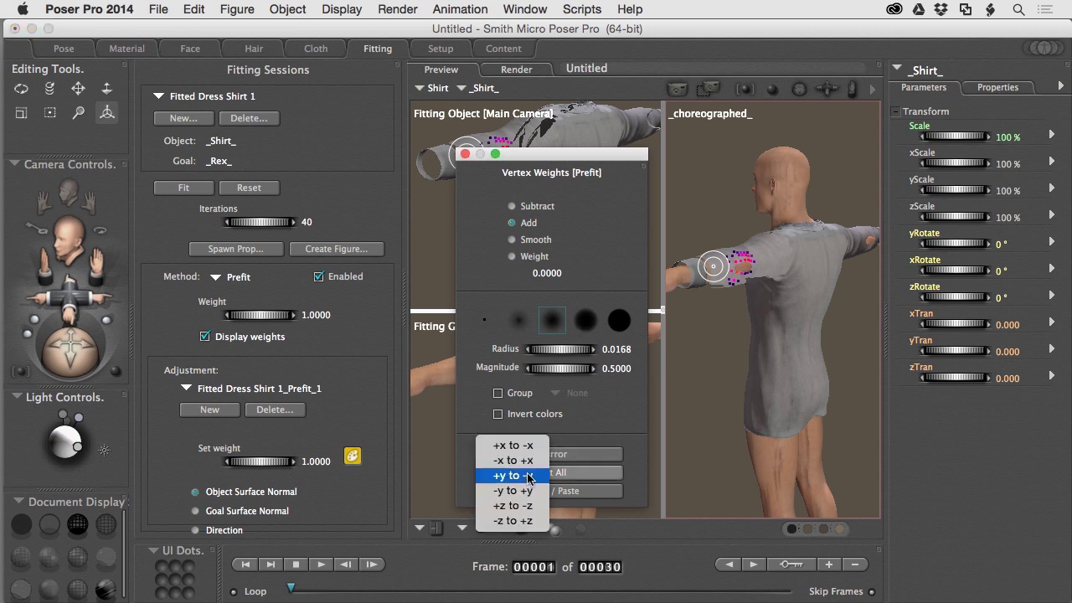
click(522, 447)
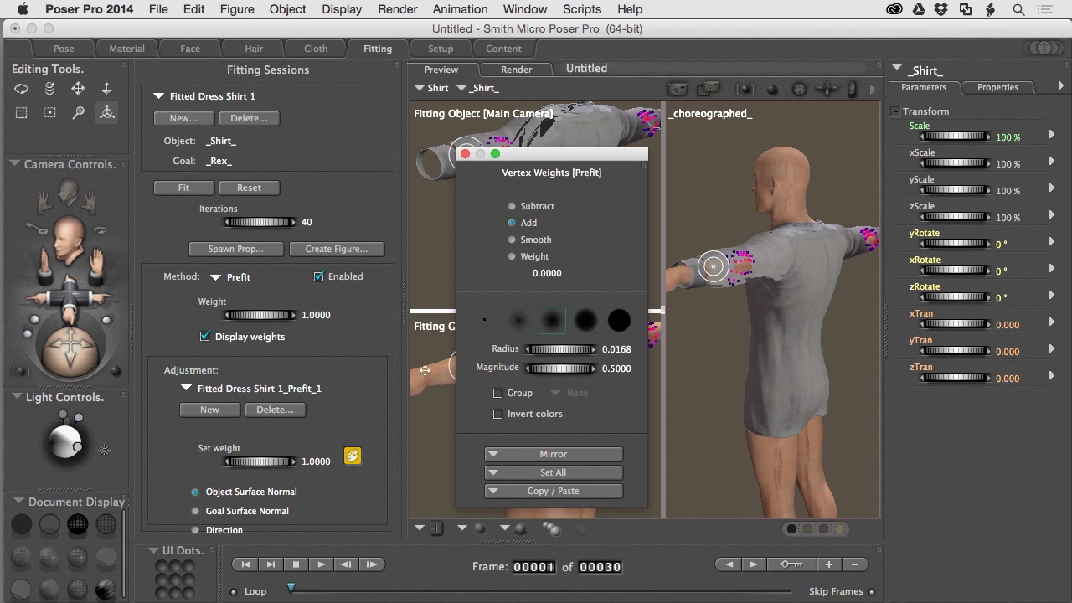
click(178, 191)
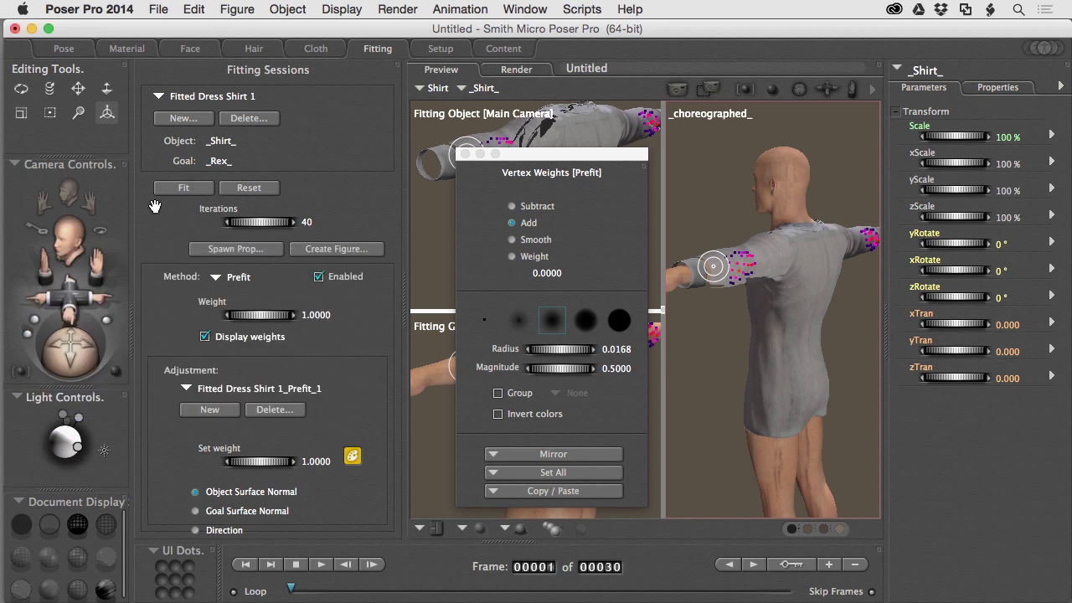
Paint Prefit weights over the chest poke-through areas, mirroring them from +x to -x and refitting the shirt
alt+drag(718, 331, 794, 324)
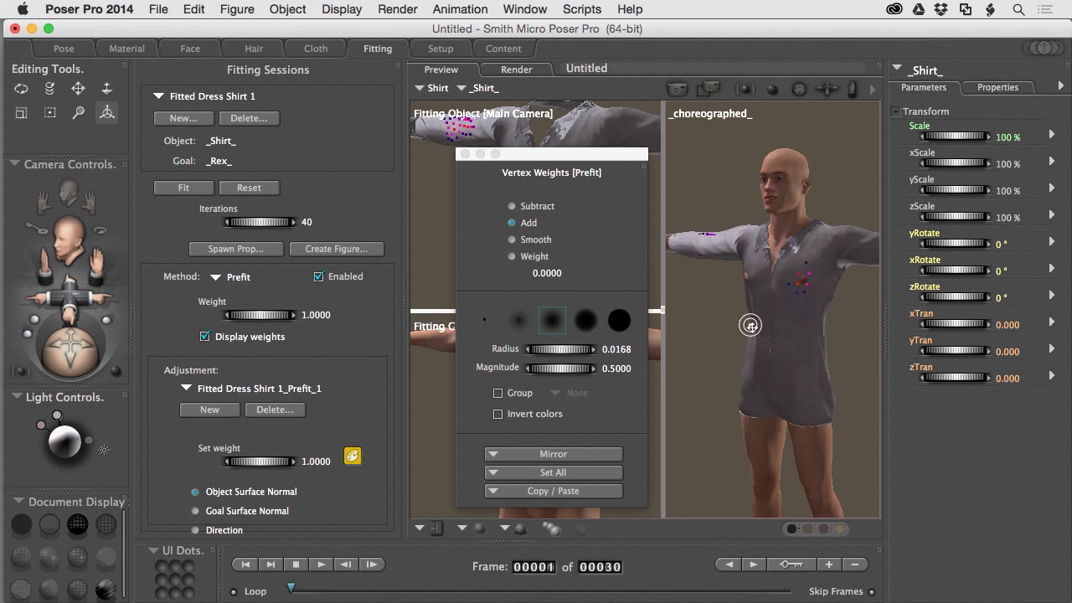
click(804, 280)
click(588, 495)
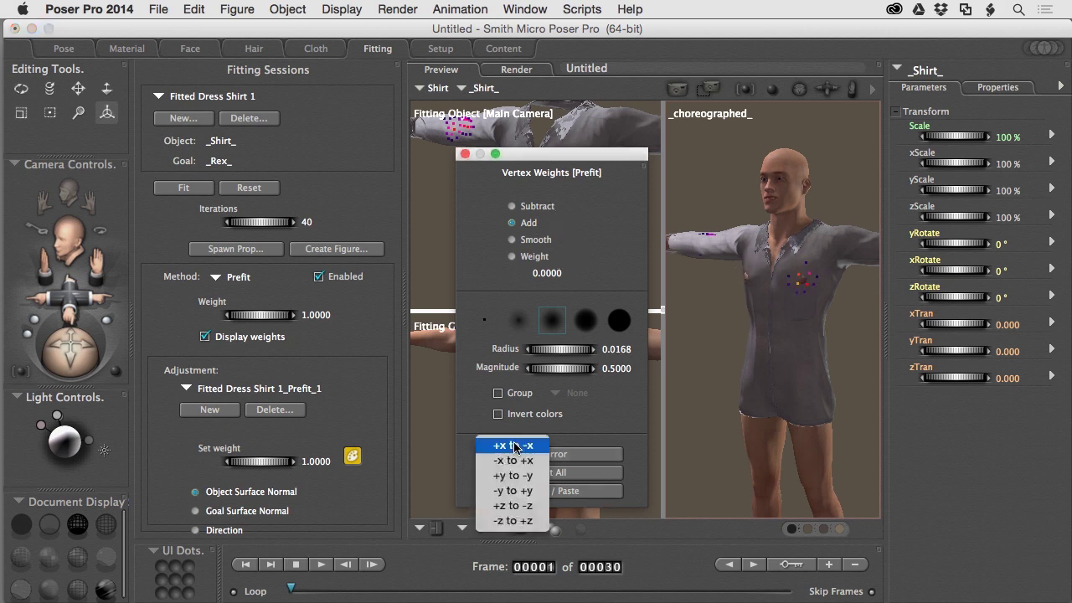
click(525, 448)
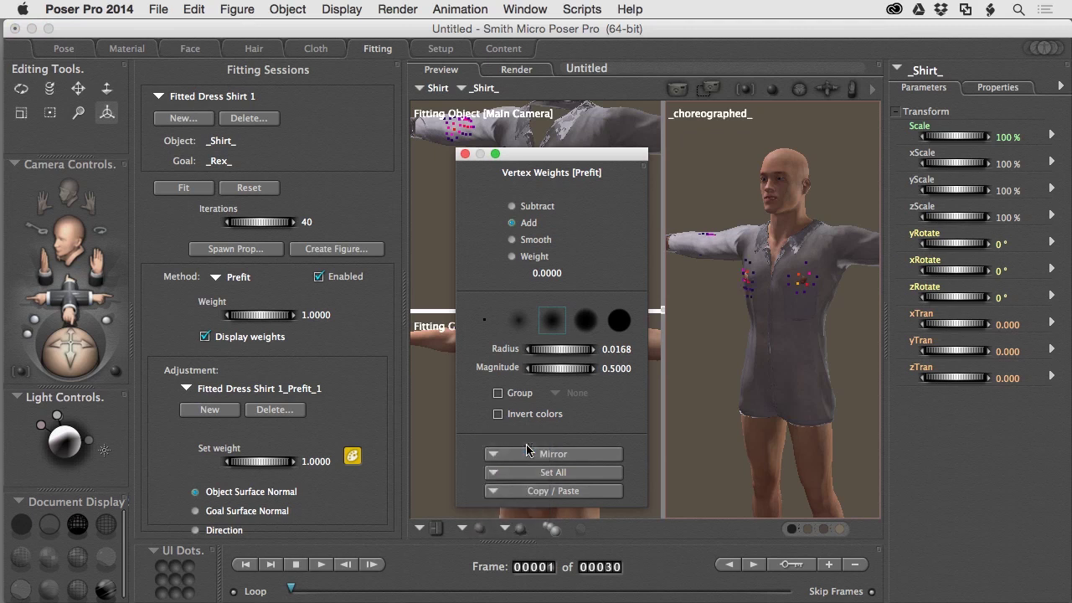
click(184, 188)
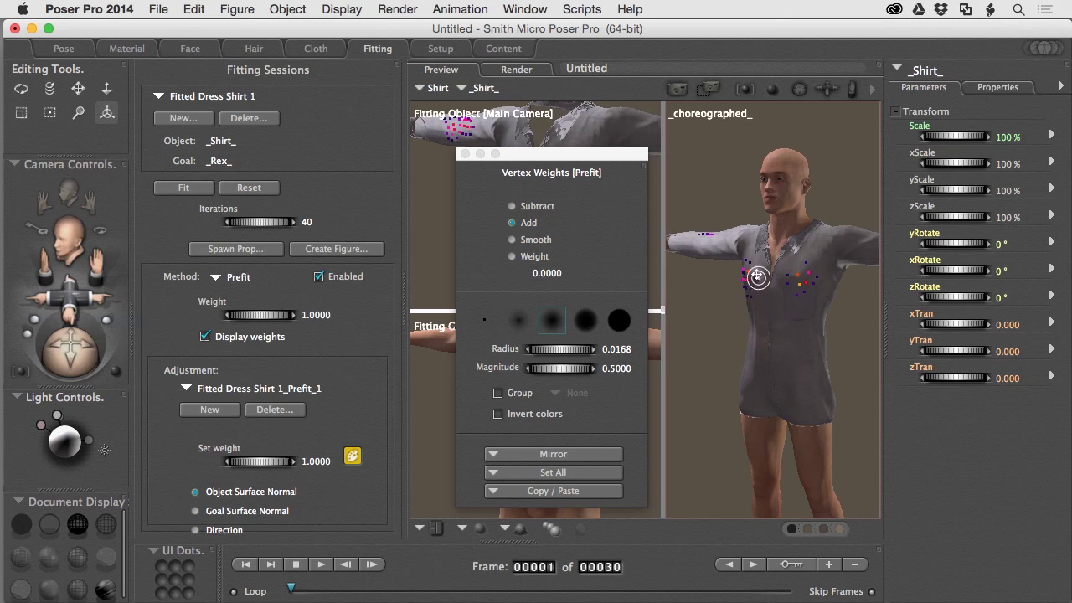
drag(758, 277, 749, 287)
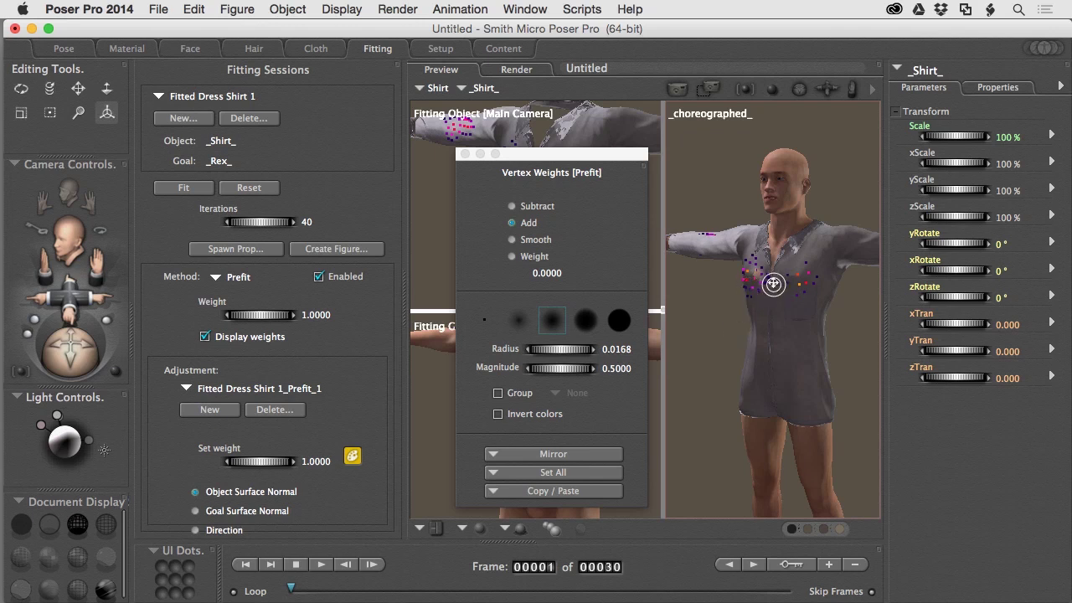
Switch the fitting method to Tighten and set its Pokethrough Margin to 0.007
click(217, 276)
click(232, 288)
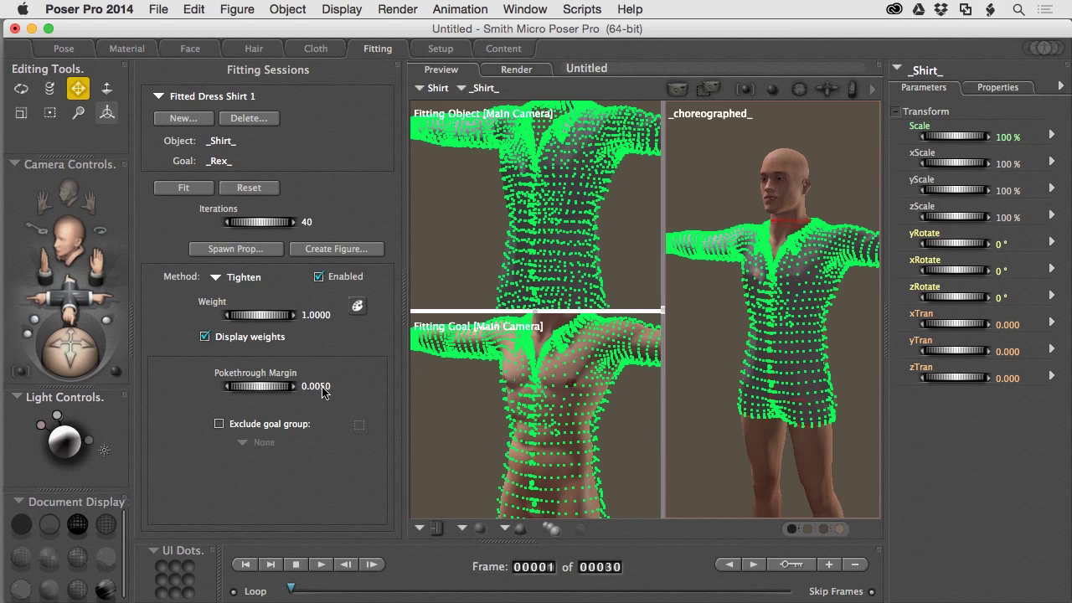
click(324, 389)
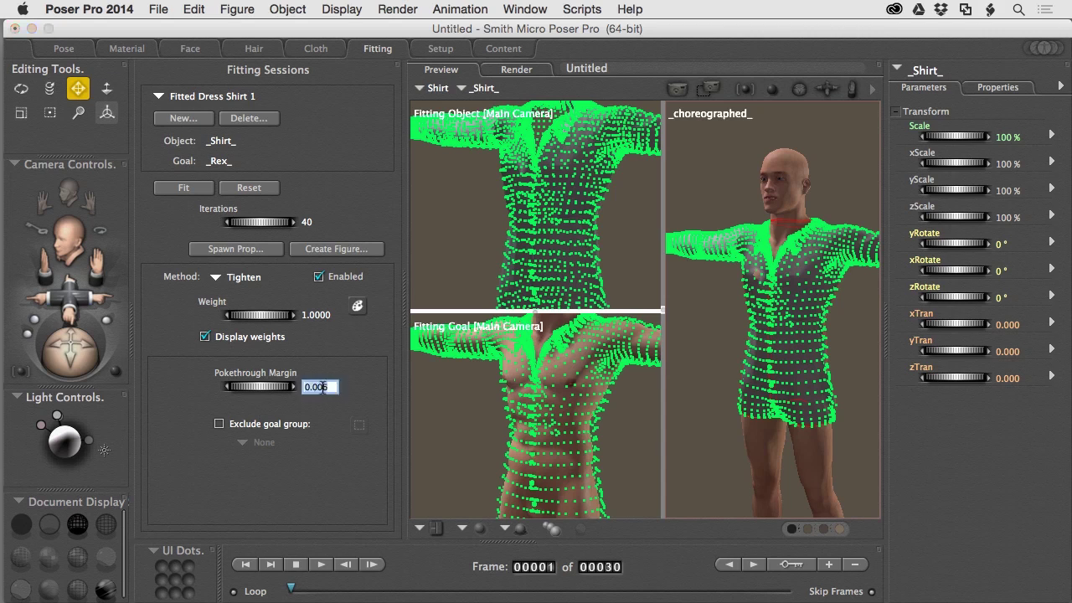
text(0.008)
key(BackSpace)
text(7)
key(Return)
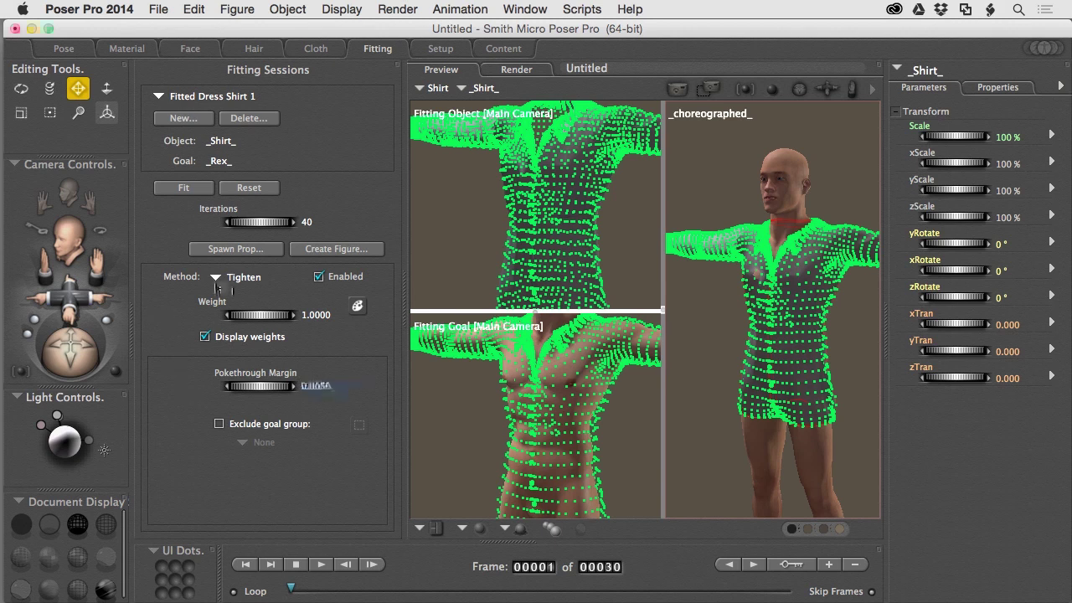
Switch the fitting method to Soft Features, enlarge the choreographed view and examine the weights around the shirt's collar and buttons
click(216, 276)
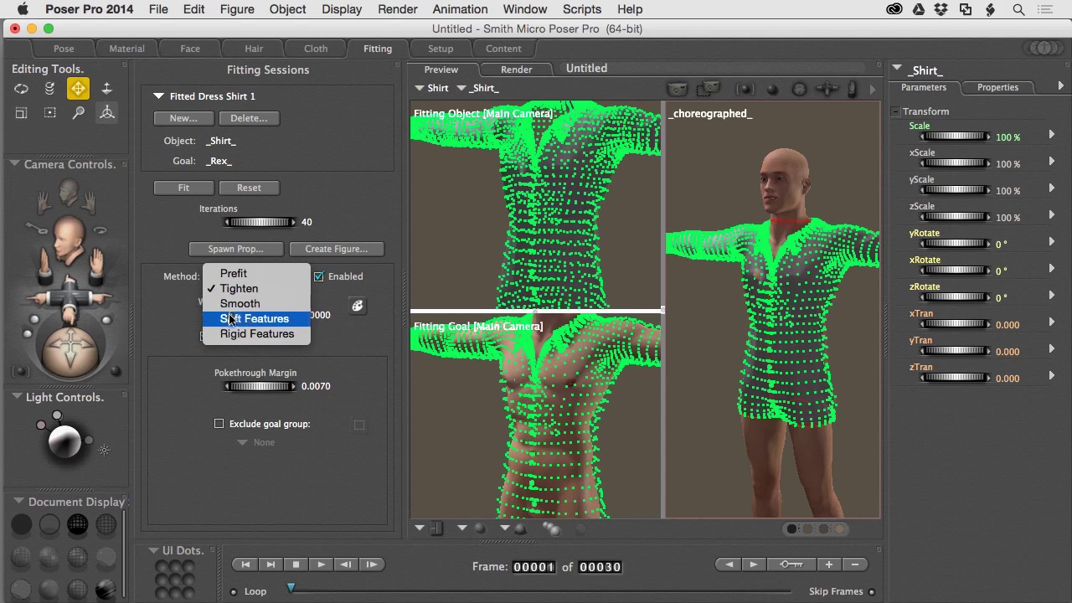
click(230, 319)
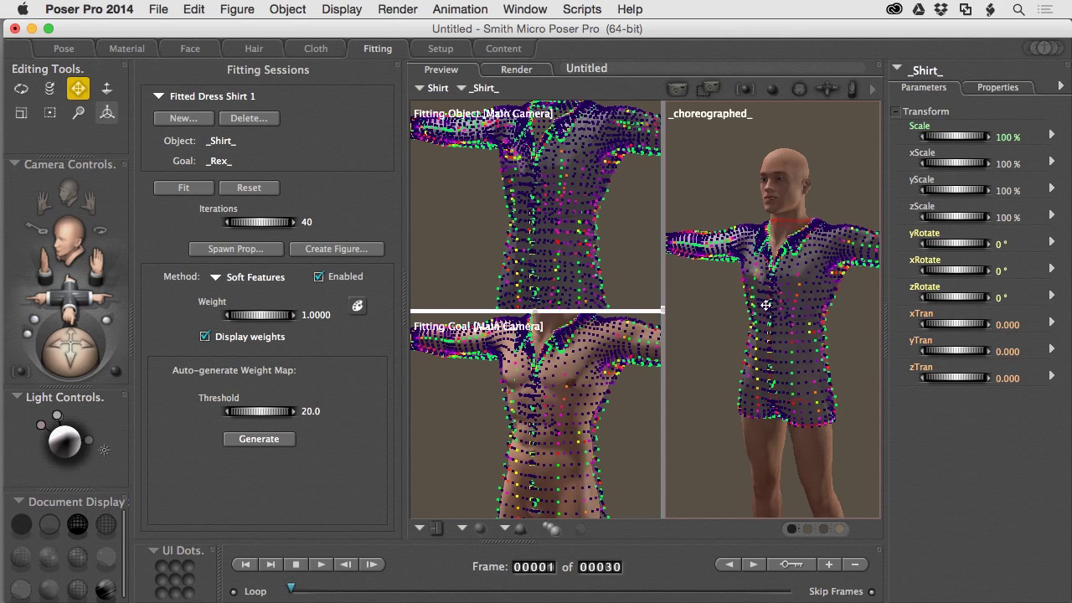
scroll(787, 239, up, 10)
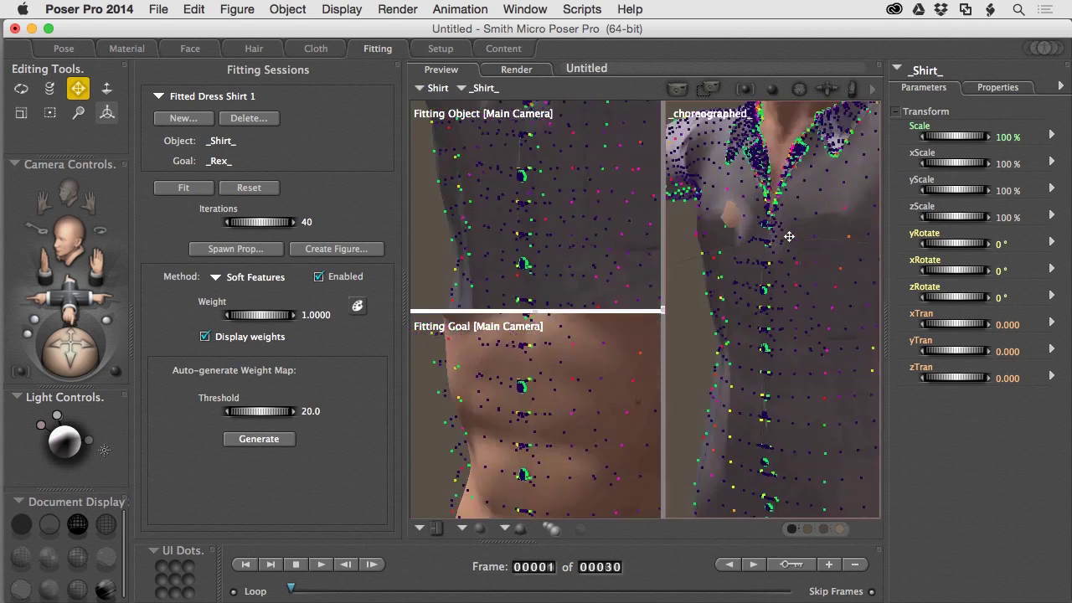
scroll(789, 237, up, 3)
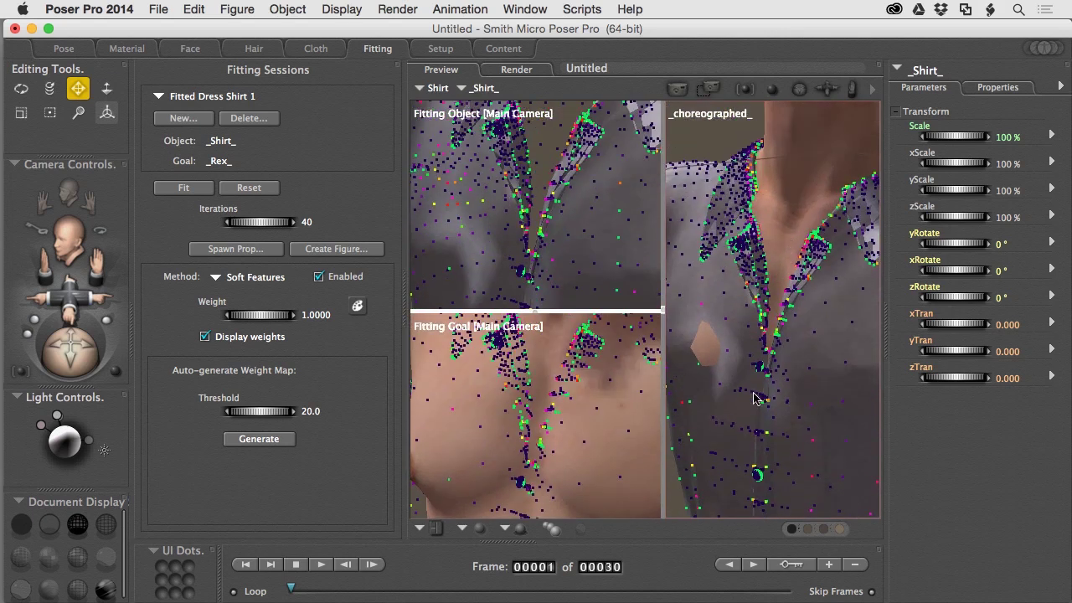
middle_drag(723, 352, 722, 413)
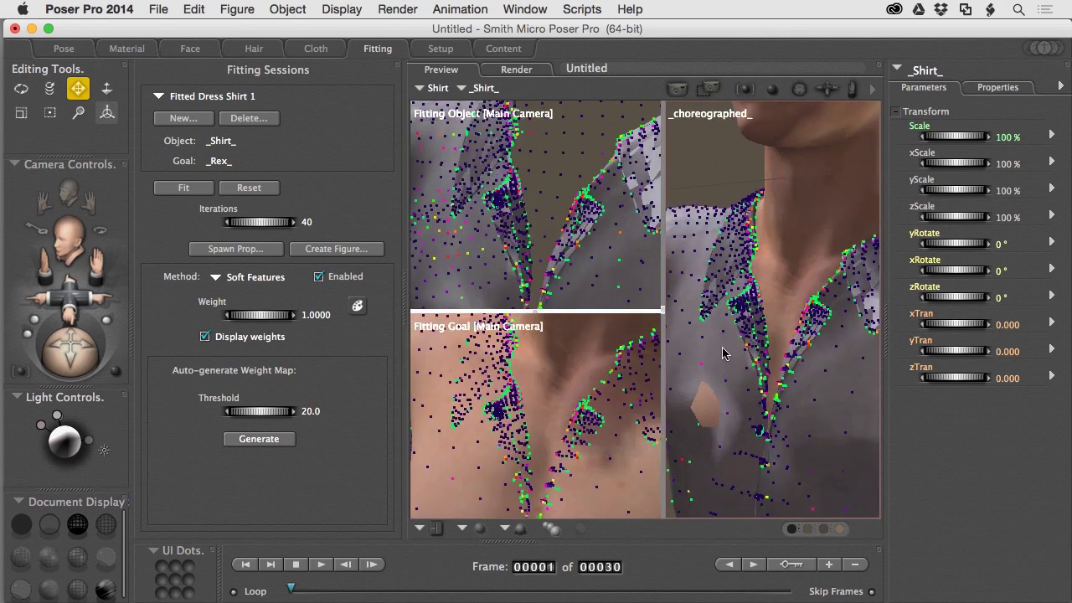
middle_drag(809, 323, 703, 295)
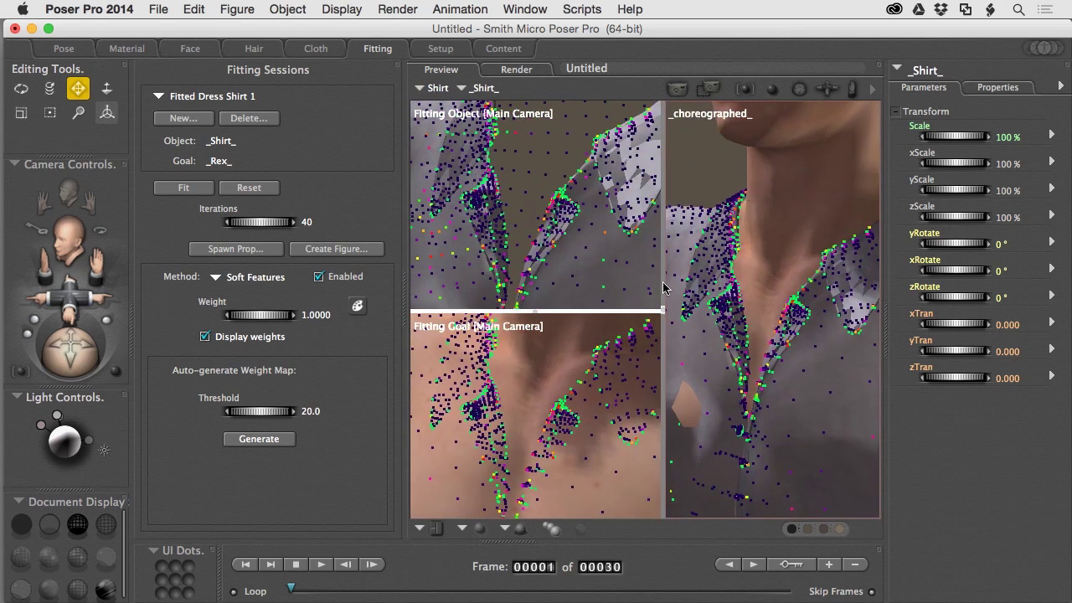
drag(662, 283, 615, 284)
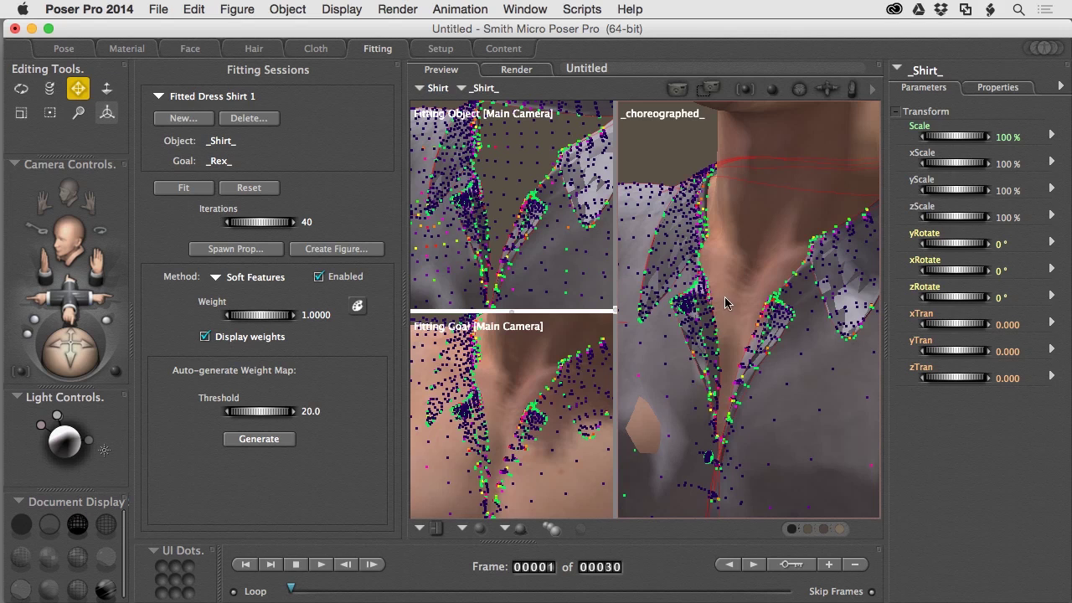
drag(722, 314, 621, 314)
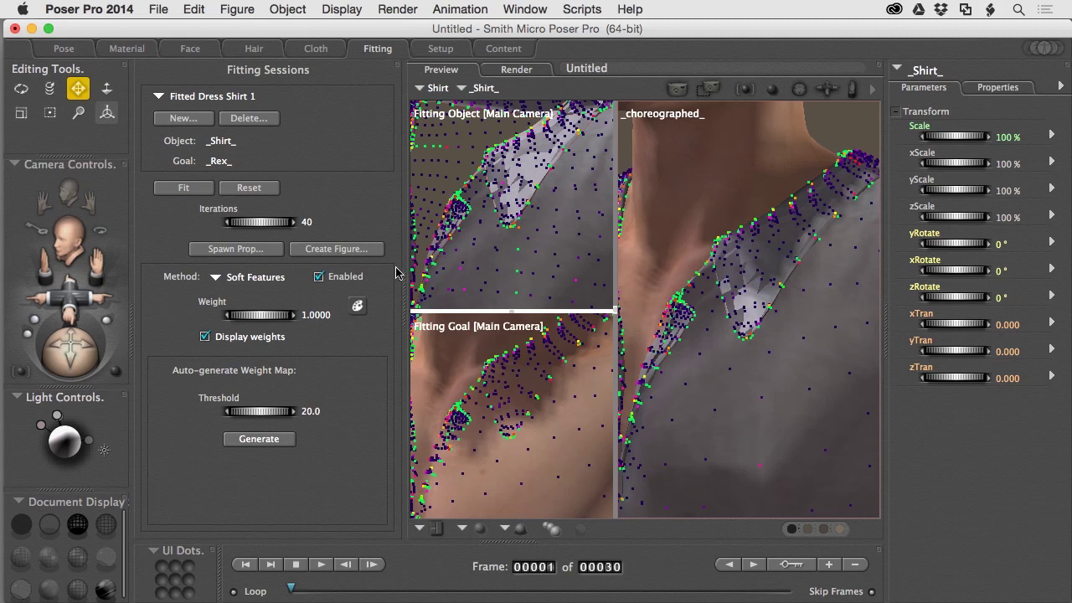
Paint added Soft Features weights over one collar flap with the weight brush, using radius 0.0040 and finishing with radius 0.0096
click(358, 308)
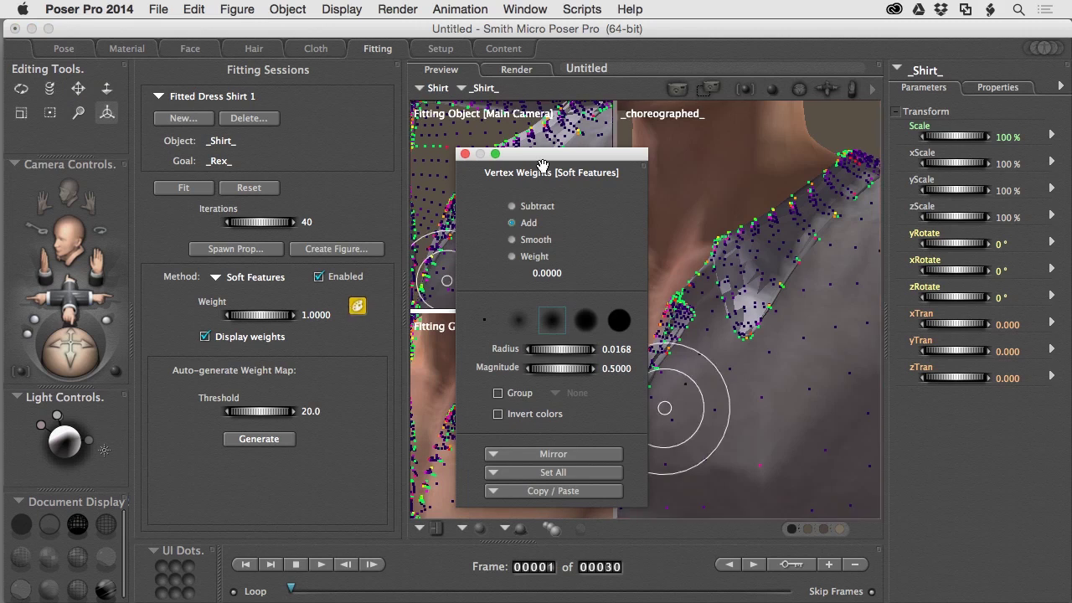
drag(536, 161, 370, 163)
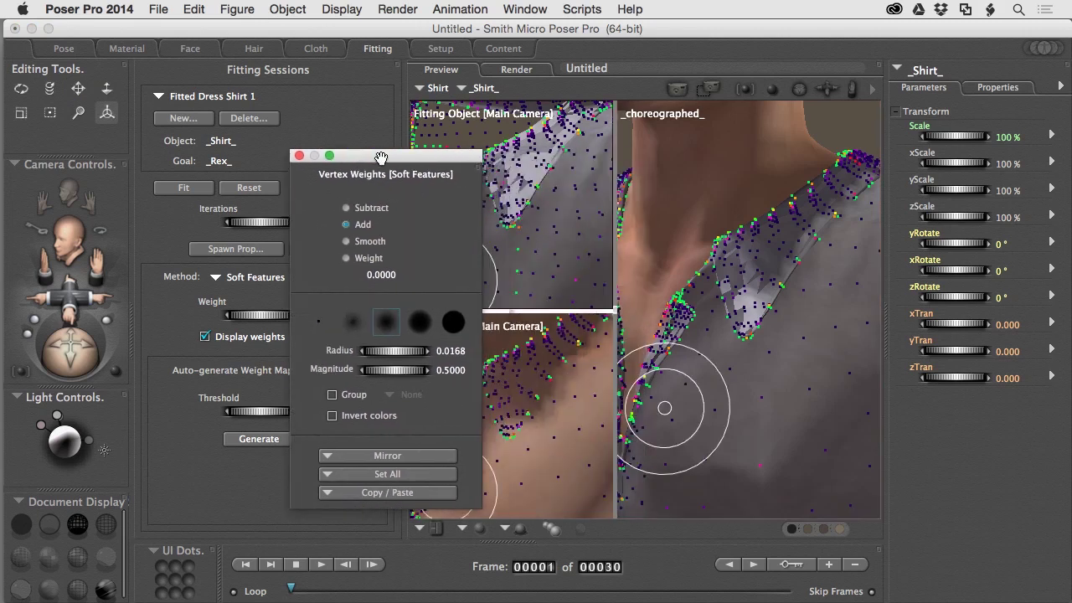
click(346, 225)
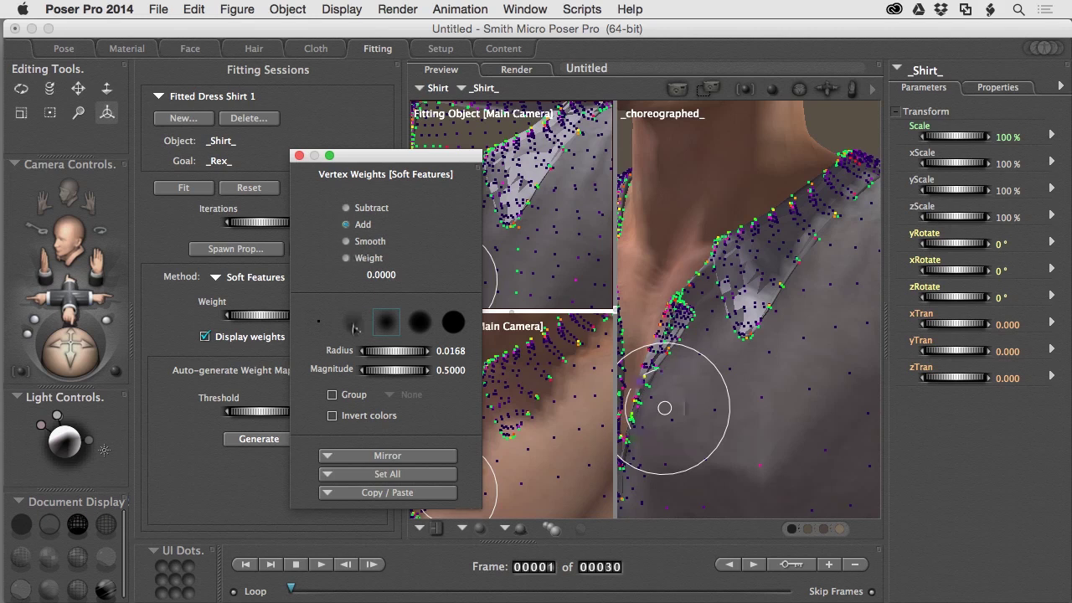
drag(397, 355, 356, 355)
mouse_move(734, 258)
mouse_down()
mouse_move(730, 250)
mouse_move(745, 312)
mouse_move(749, 245)
mouse_move(758, 301)
mouse_move(768, 239)
mouse_move(769, 281)
mouse_move(779, 241)
mouse_move(766, 260)
mouse_move(732, 234)
mouse_move(725, 258)
mouse_move(739, 301)
mouse_move(712, 231)
mouse_move(748, 285)
mouse_move(771, 275)
mouse_move(779, 251)
mouse_move(758, 258)
mouse_up()
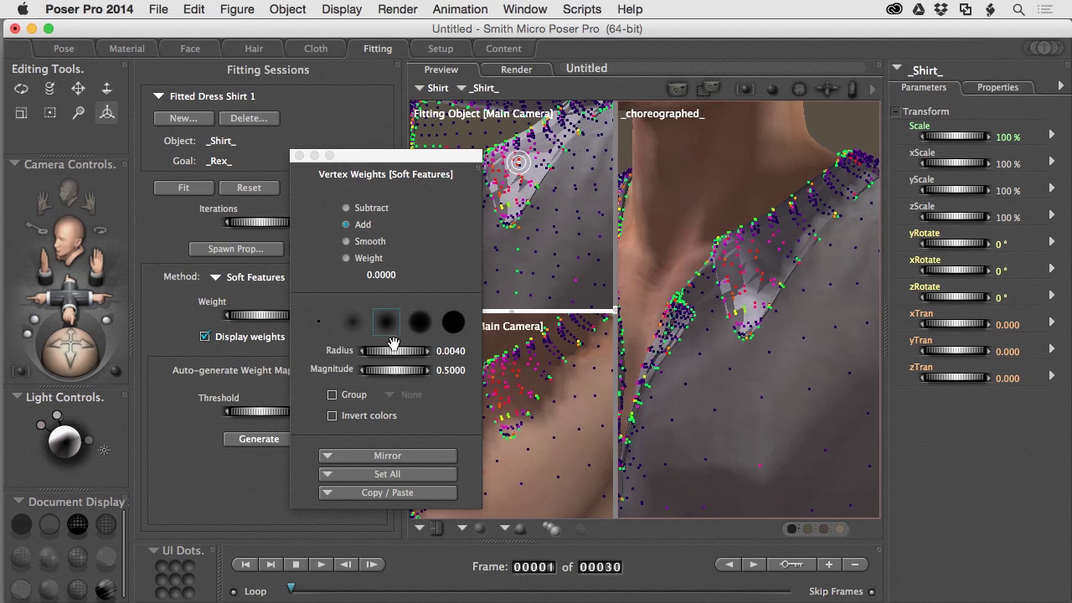
drag(392, 352, 439, 352)
mouse_move(757, 259)
mouse_down()
mouse_move(761, 328)
mouse_move(749, 263)
mouse_move(787, 235)
mouse_move(747, 238)
mouse_move(779, 227)
mouse_move(742, 251)
mouse_move(748, 304)
mouse_up()
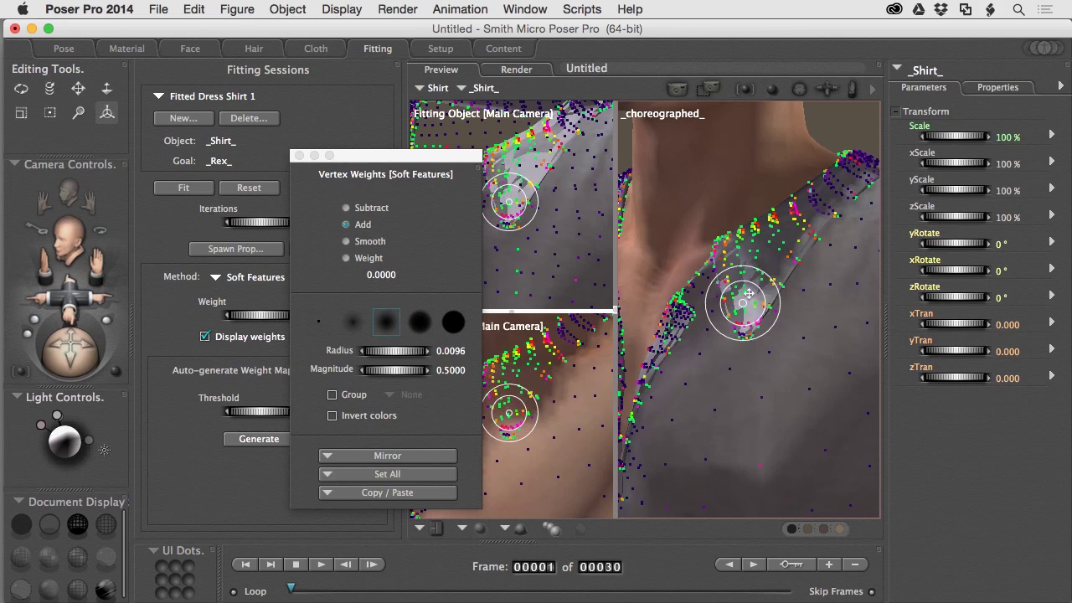
Mirror the collar's Soft Features weights from +x to -x and check the opposite collar flap
click(381, 457)
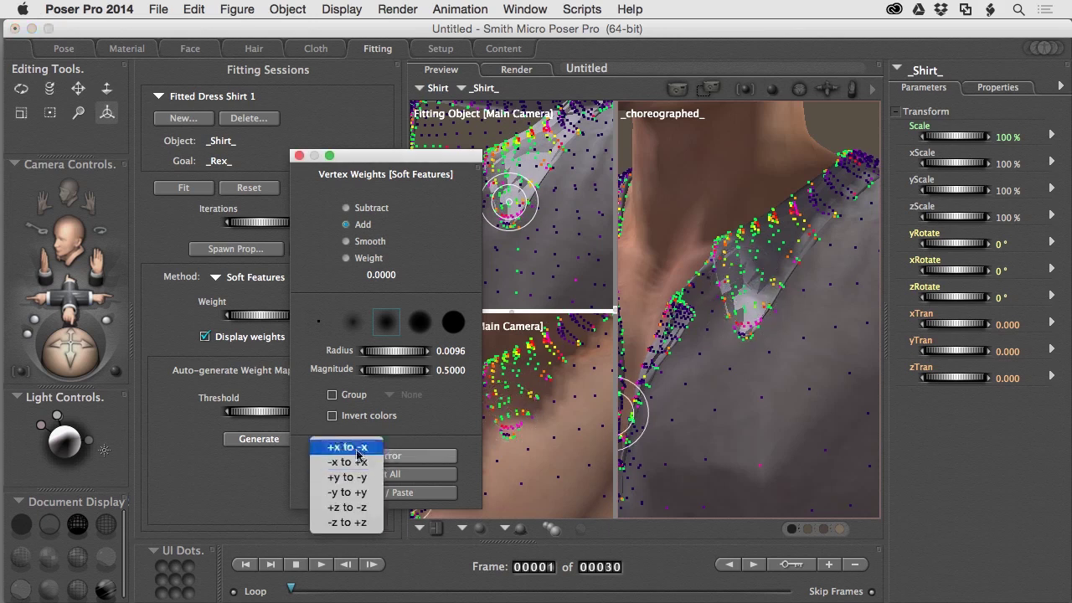
click(347, 448)
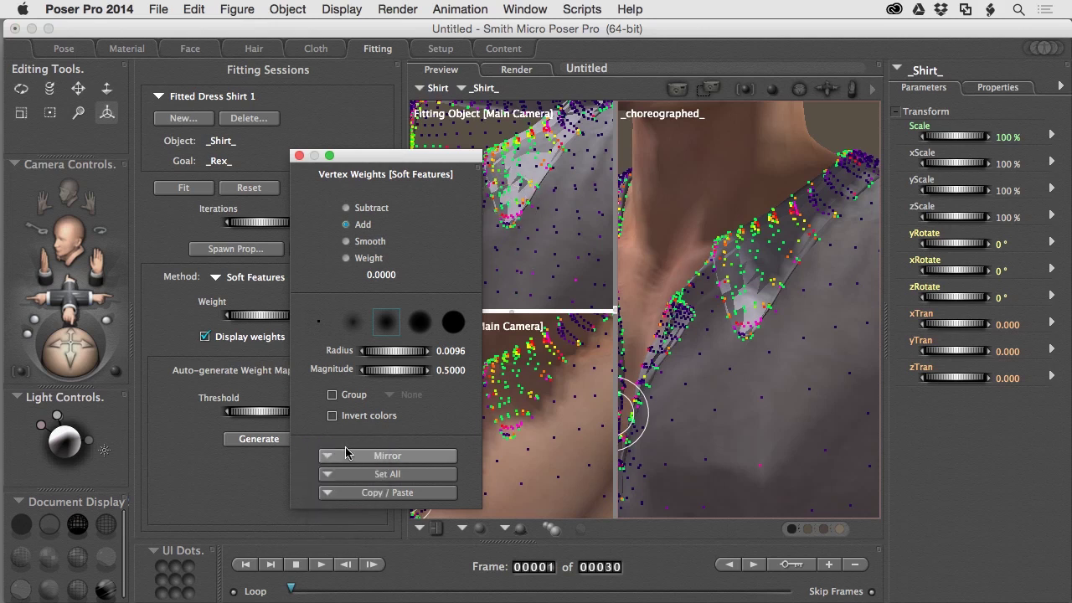
middle_drag(679, 413, 678, 414)
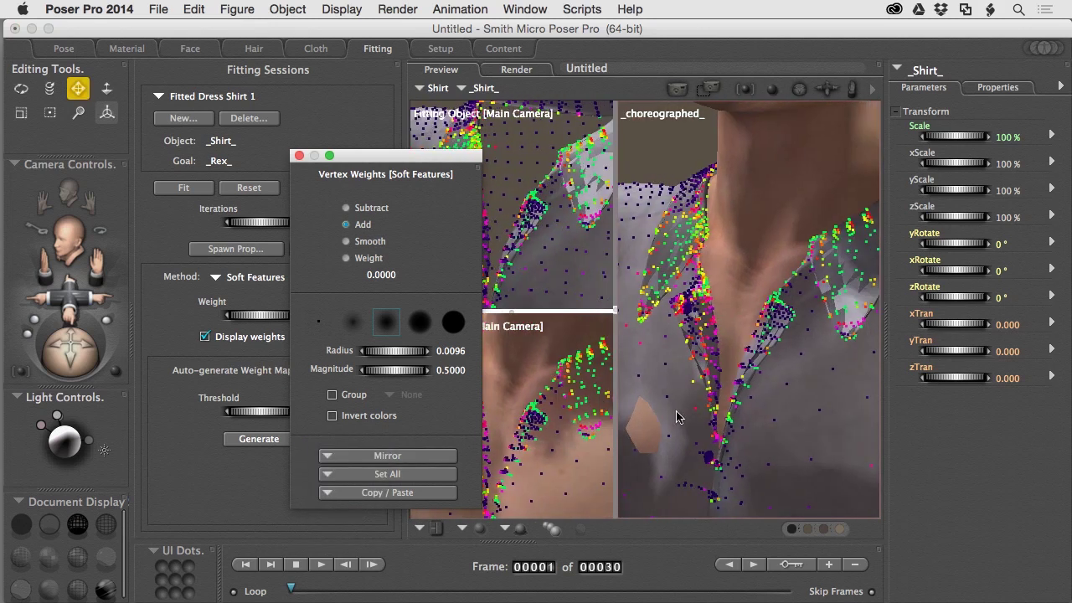
Close the Soft Features weight brush and switch the fitting method to Rigid Features for the shirt's buttons
middle_drag(745, 407, 744, 407)
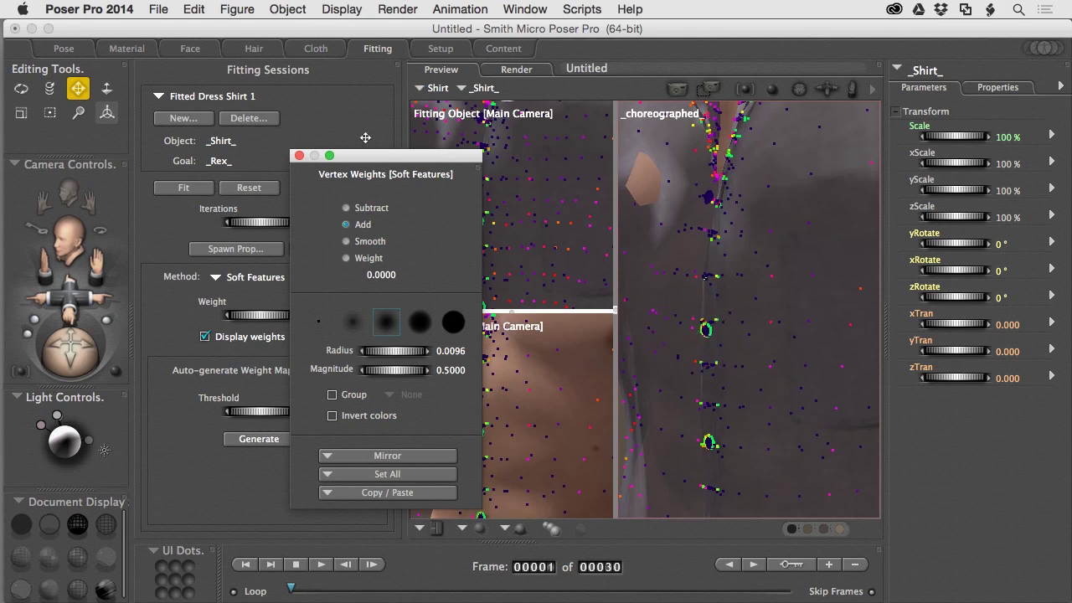
drag(386, 161, 429, 156)
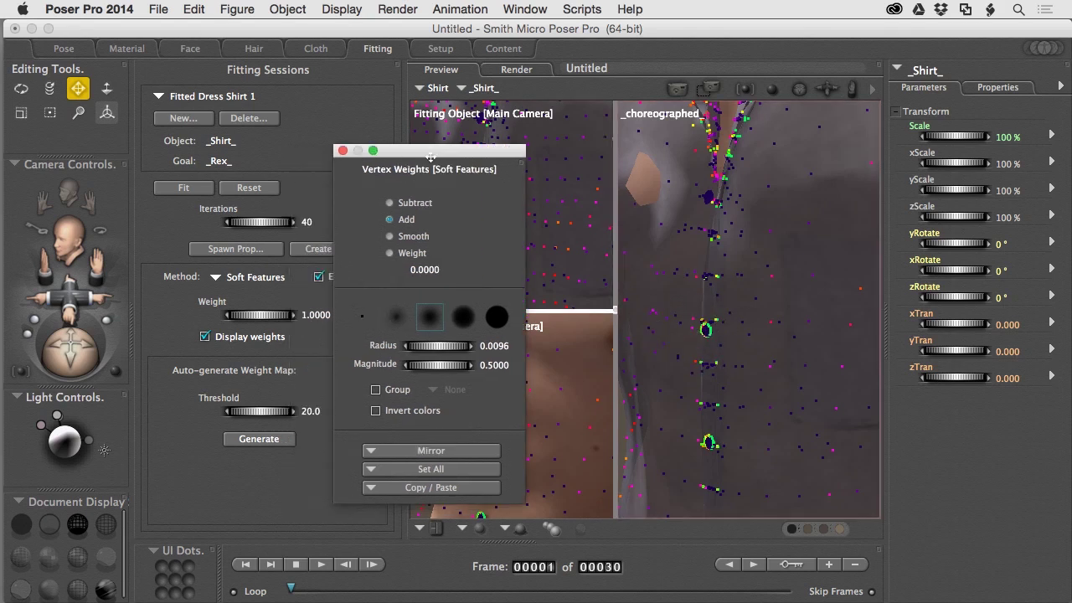
click(342, 150)
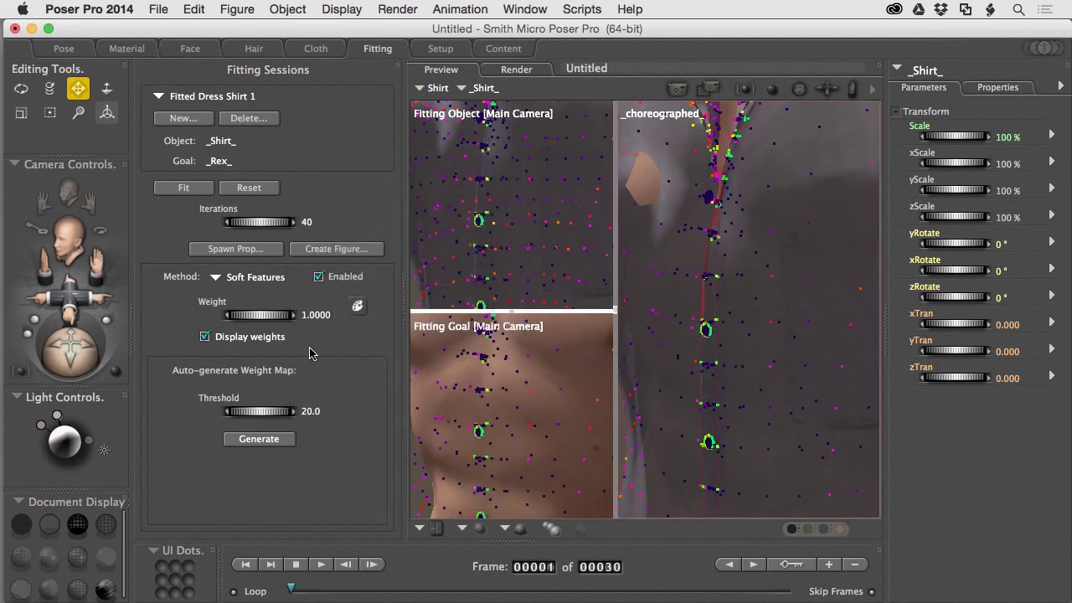
click(231, 279)
click(235, 334)
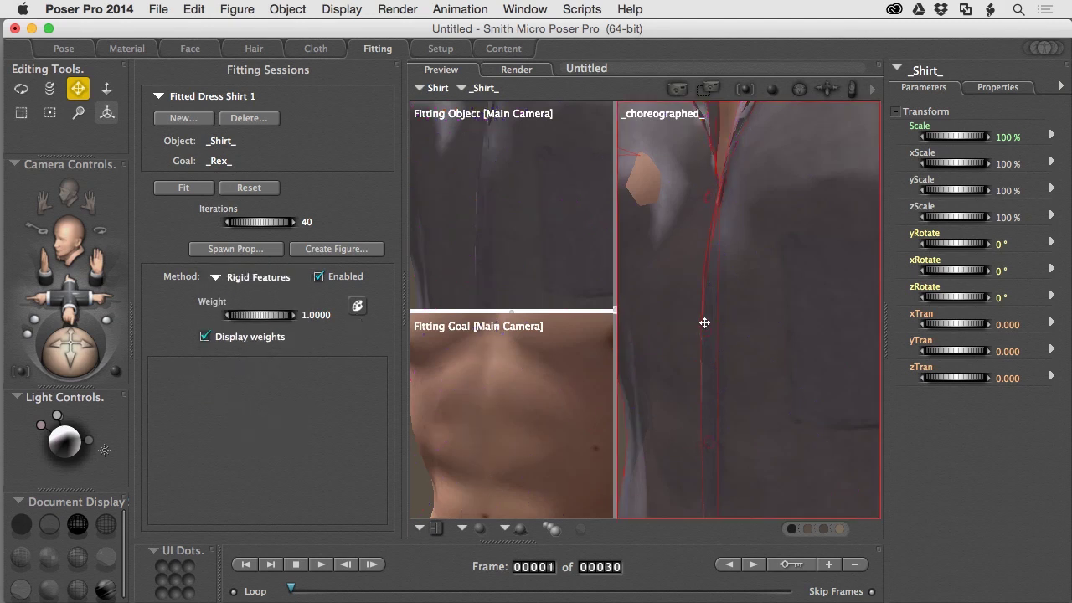
Paint added Rigid Features weights onto the lower visible shirt button with the weight brush at radius 0.0024
click(358, 307)
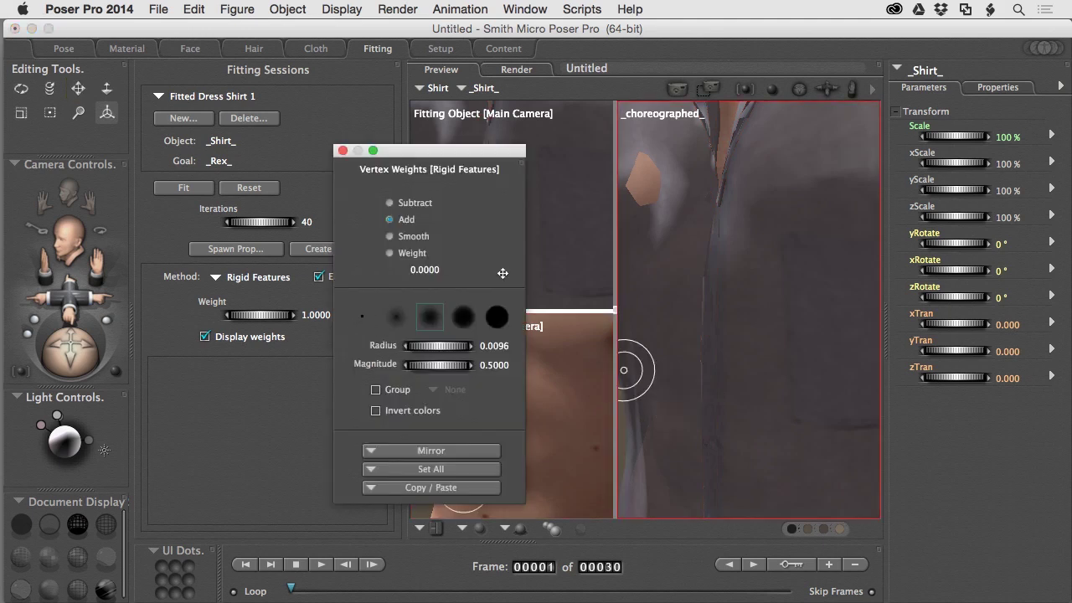
click(397, 319)
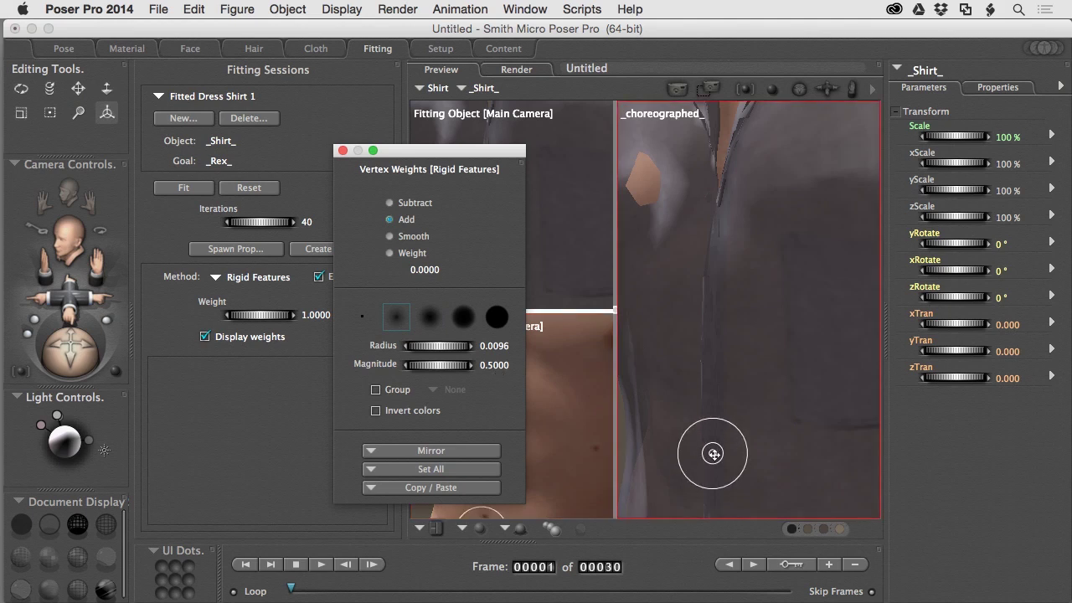
mouse_move(448, 346)
mouse_down()
mouse_move(432, 346)
mouse_move(447, 350)
mouse_up()
click(427, 318)
click(711, 335)
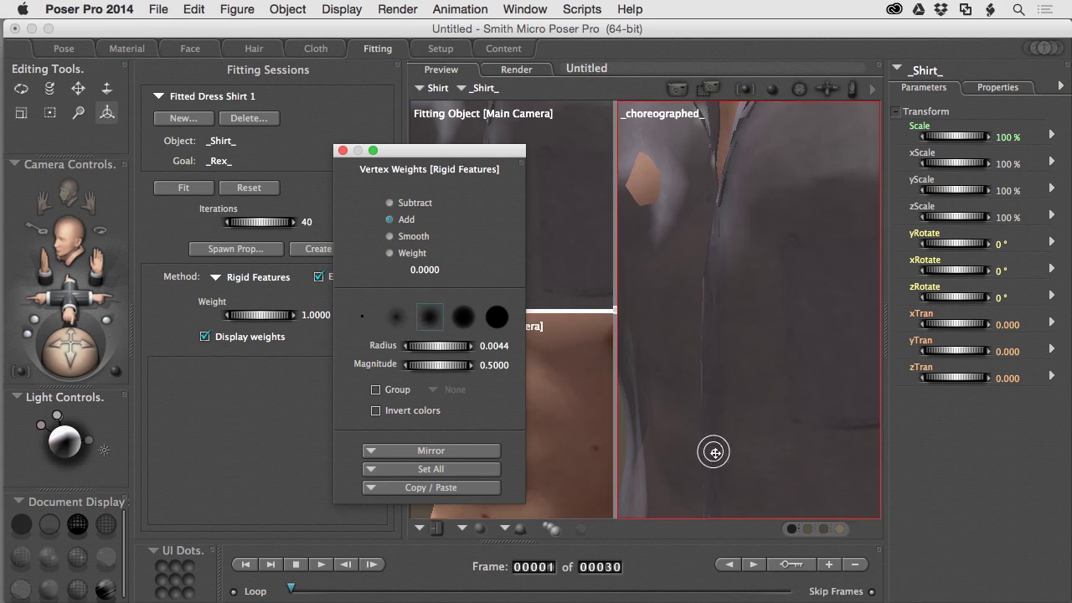
mouse_move(438, 348)
mouse_down()
mouse_move(422, 348)
mouse_move(445, 348)
mouse_up()
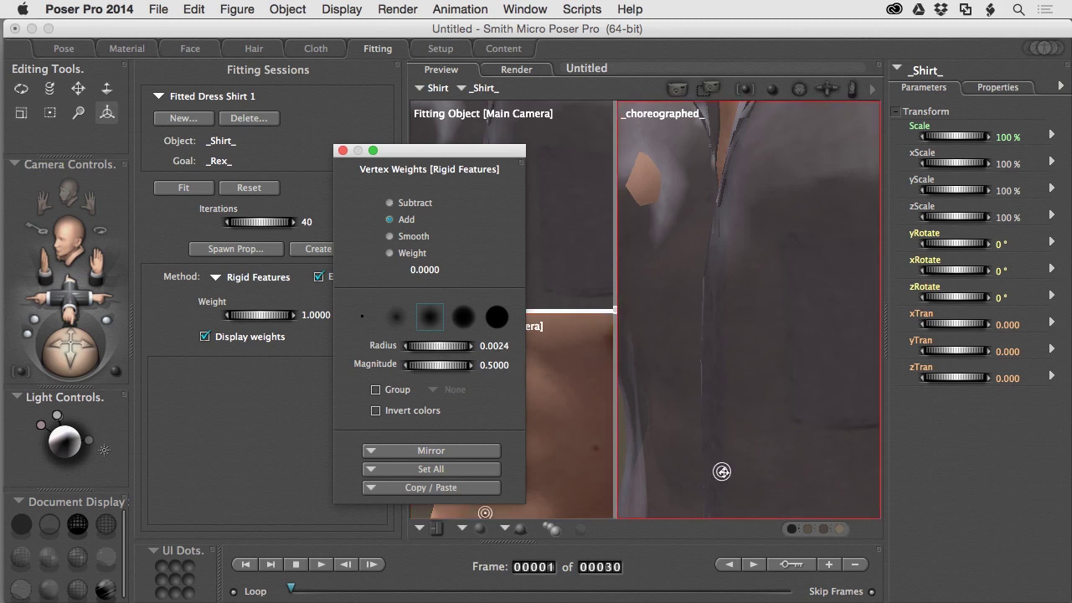
click(713, 448)
click(713, 448)
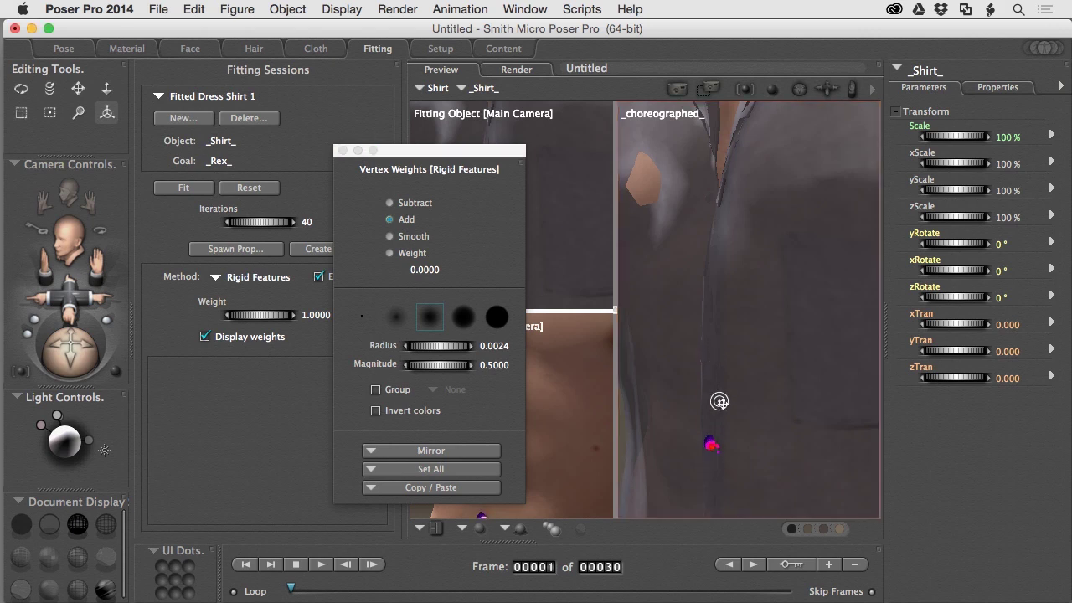
Add Rigid Features weights to the two buttons farther up the placket and close the weight brush
mouse_move(736, 358)
alt+mouse_down()
mouse_move(718, 344)
mouse_move(734, 357)
alt+mouse_up()
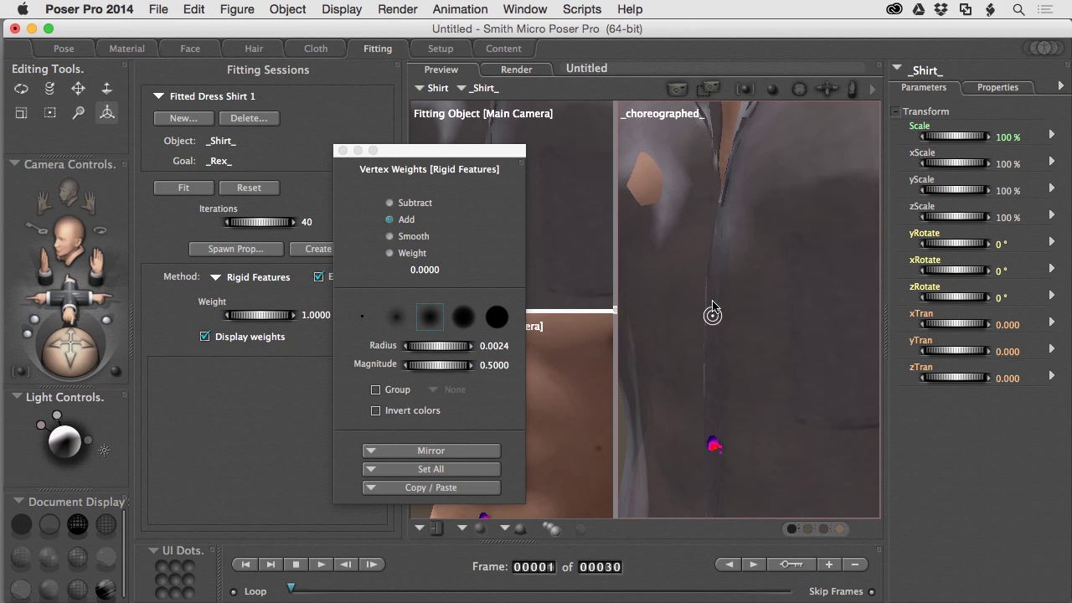
click(711, 203)
click(715, 317)
click(713, 316)
click(714, 323)
scroll(701, 419, down, 3)
scroll(701, 390, down, 1)
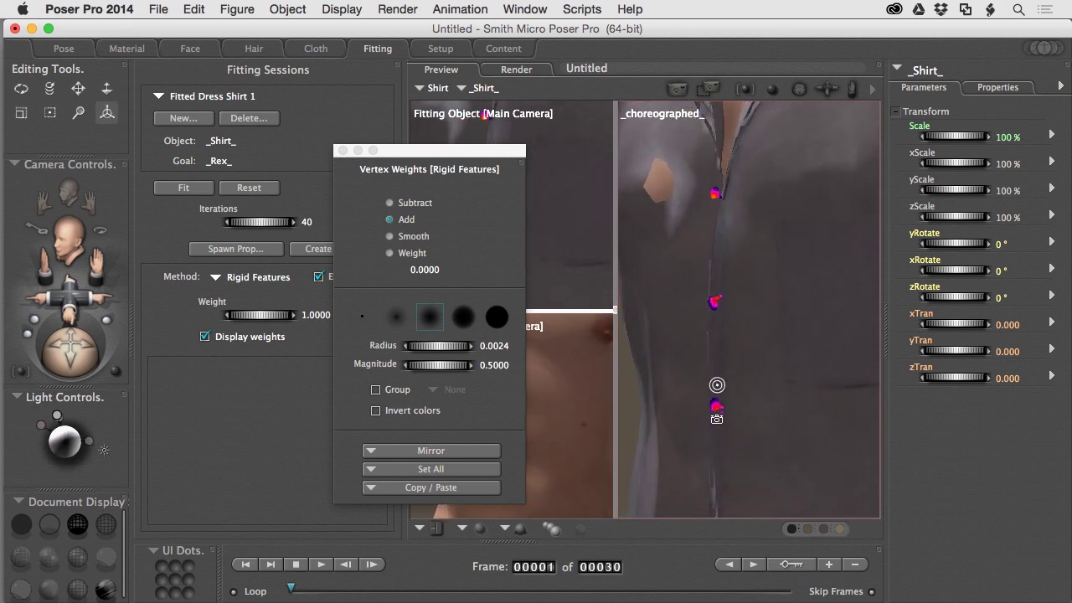
click(343, 151)
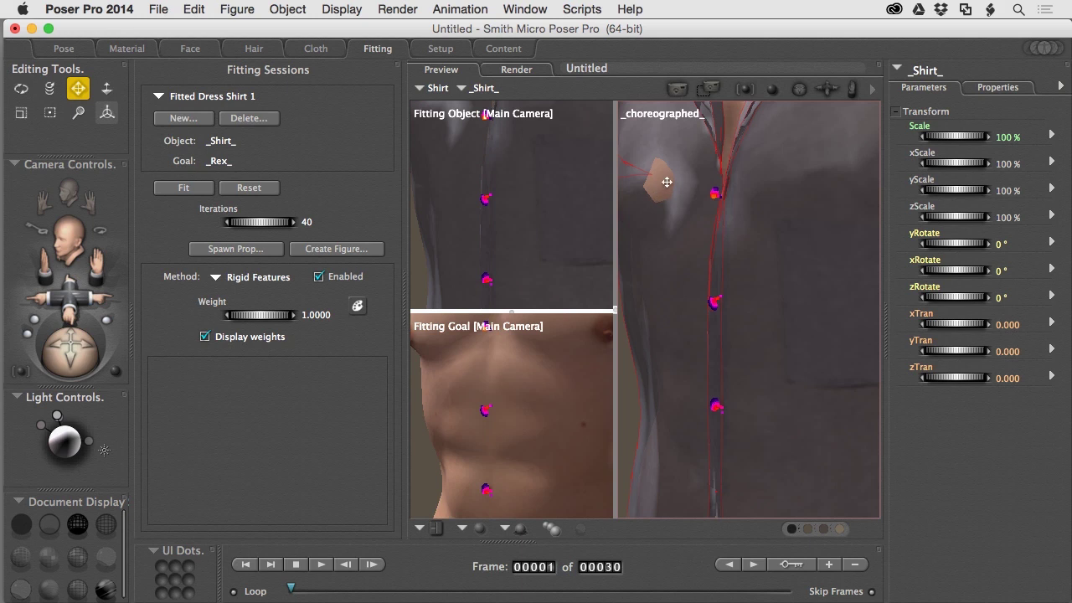
Switch the fitting method to Tighten and examine the shirt's weights down to the hem
click(217, 279)
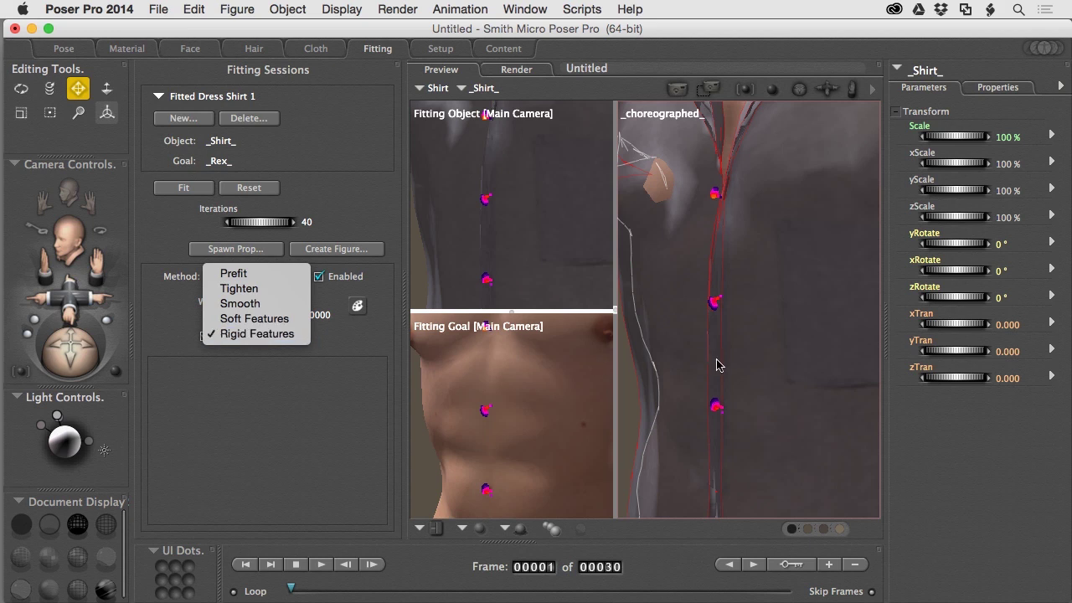
click(240, 289)
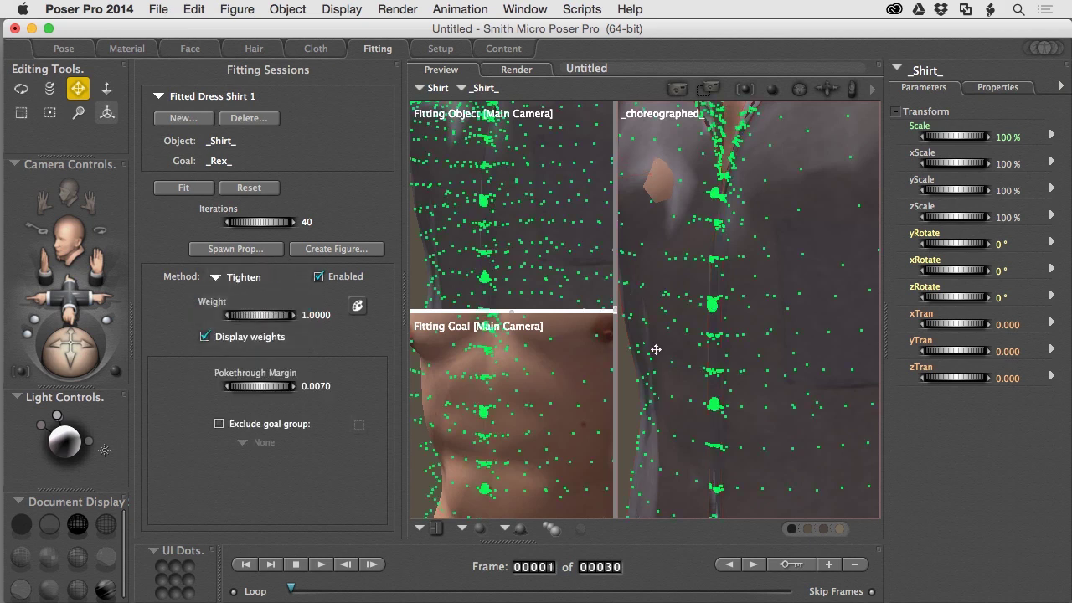
scroll(731, 376, down, 10)
scroll(730, 376, up, 5)
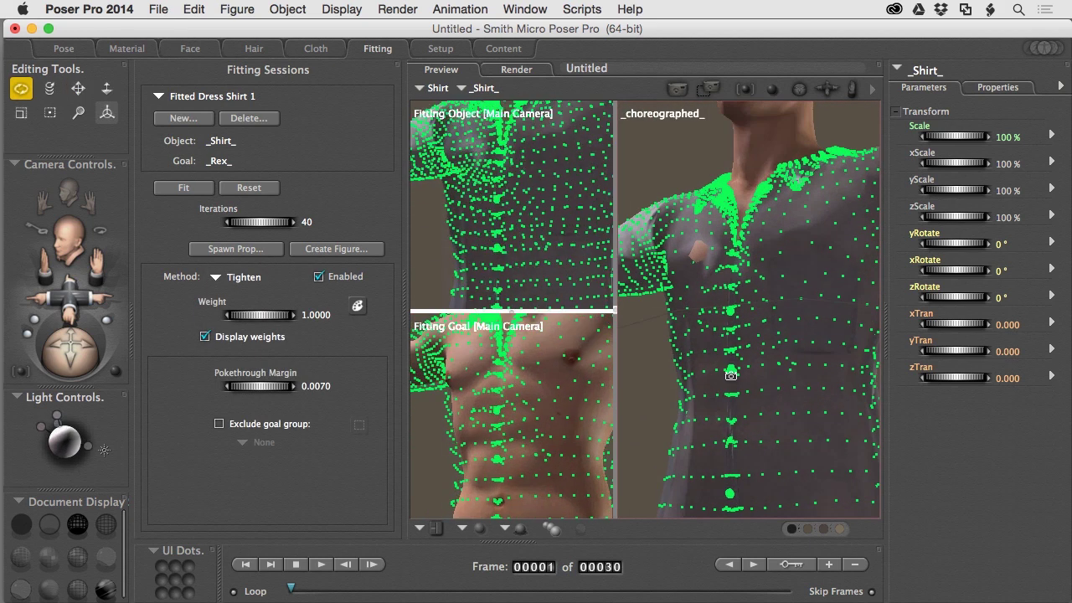
scroll(735, 388, down, 5)
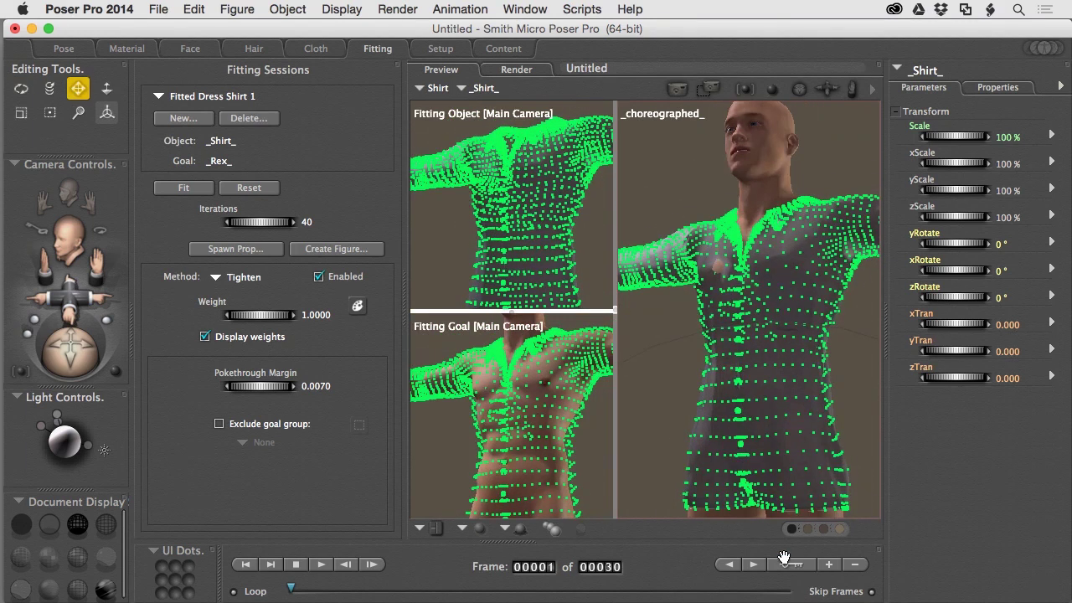
alt+drag(779, 468, 692, 463)
scroll(740, 467, down, 4)
scroll(739, 466, up, 2)
alt+drag(755, 449, 803, 446)
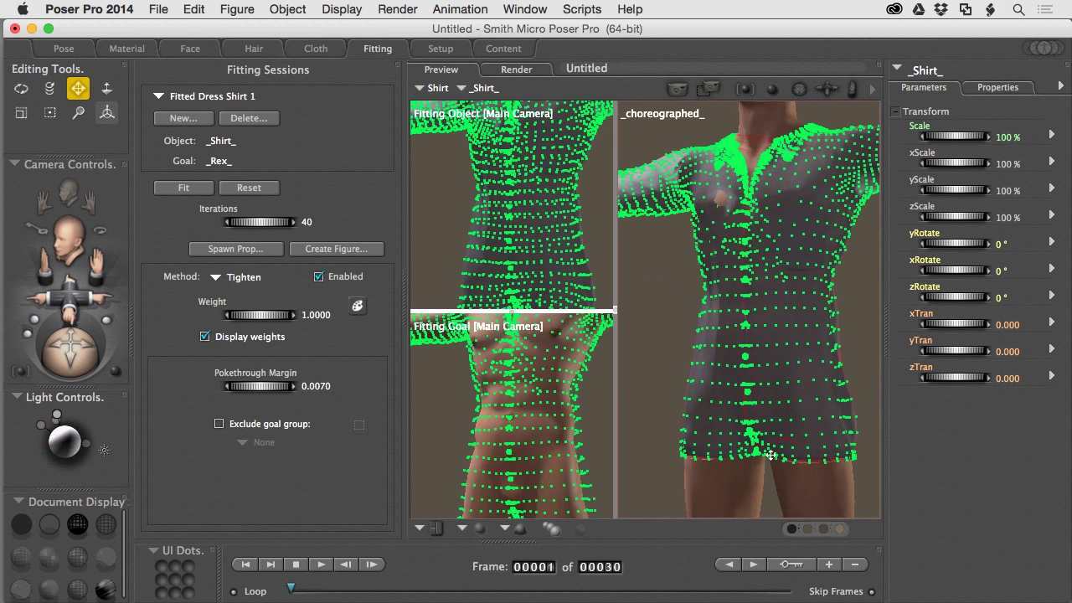
alt+drag(815, 461, 755, 461)
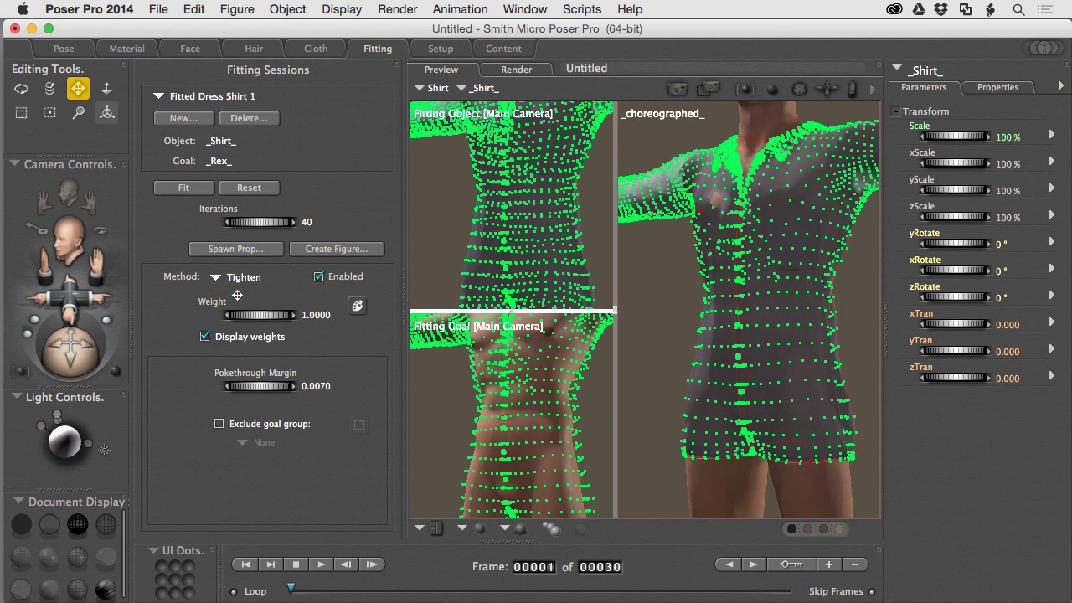
Subtract Tighten weights at the front centre of the hem using radius 0.0254, and set the brush magnitude to 0.5
click(359, 309)
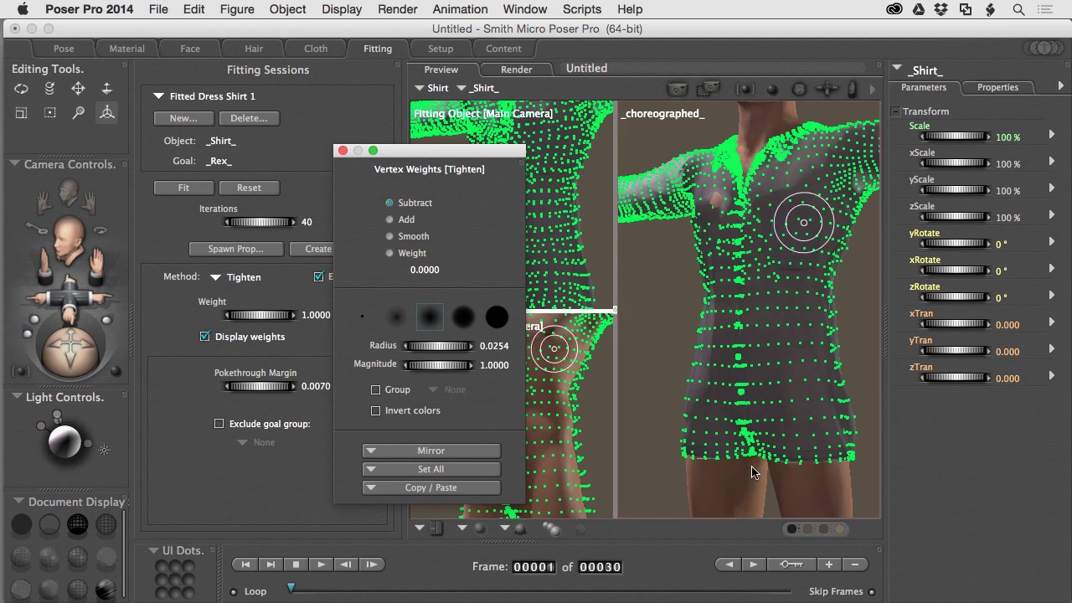
drag(771, 450, 716, 458)
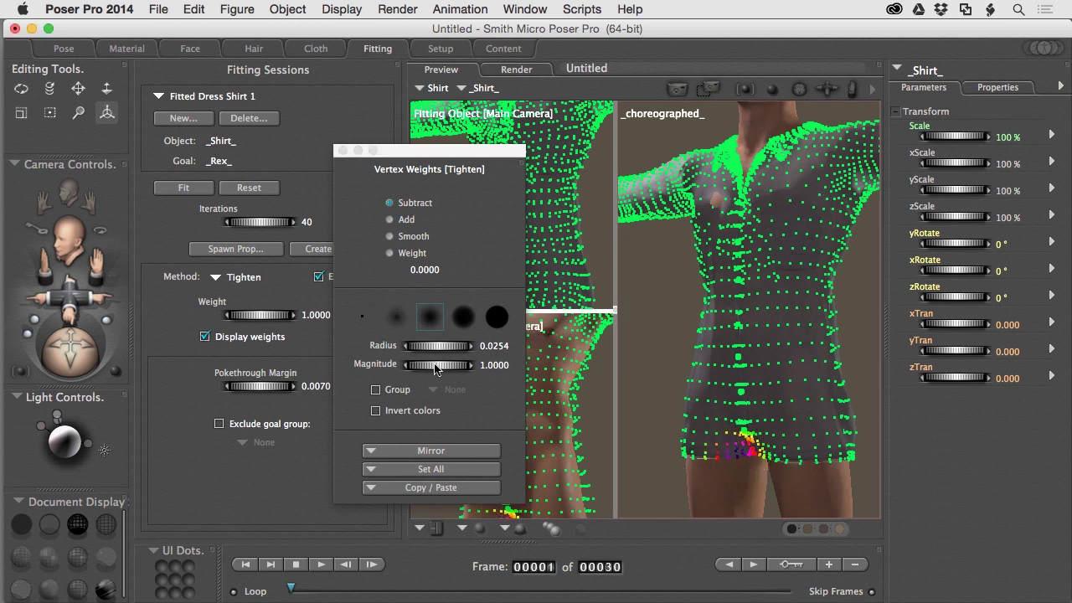
drag(437, 367, 436, 367)
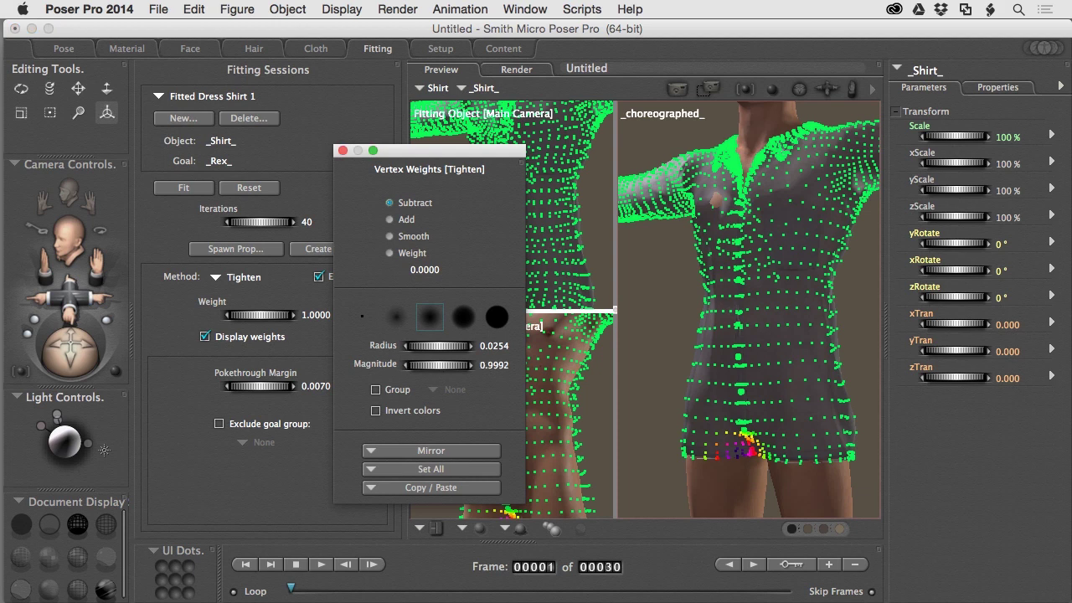
drag(436, 366, 434, 367)
click(494, 366)
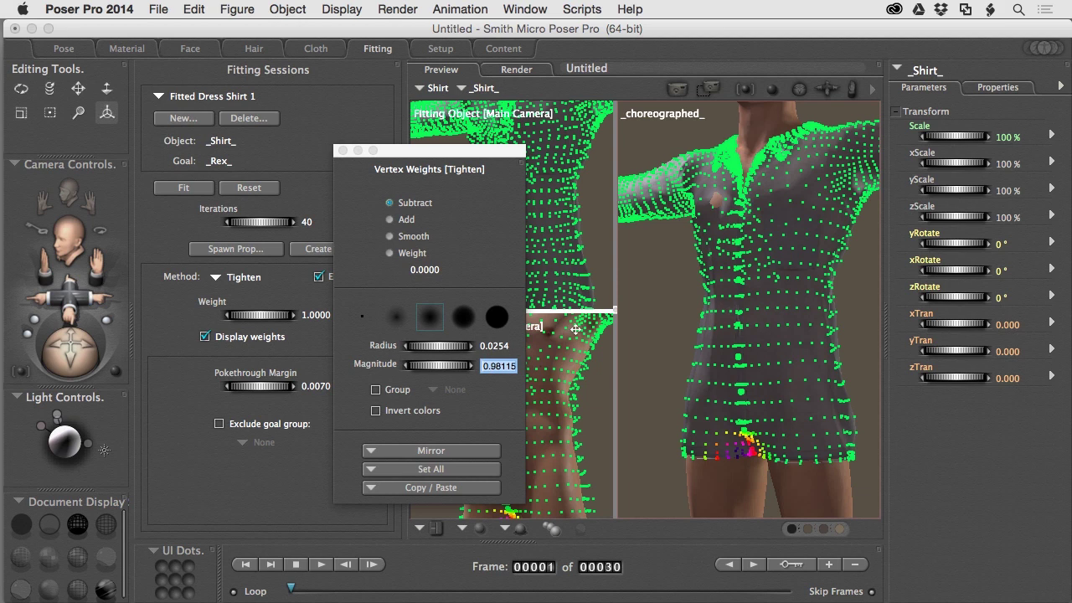
key(BackSpace)
text(.5)
key(Return)
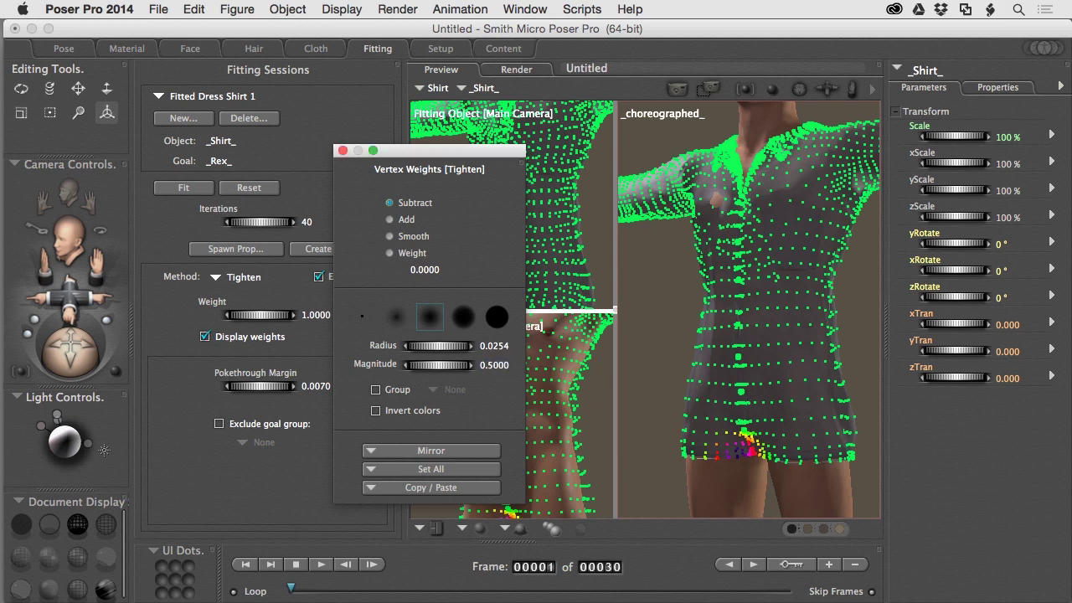
Subtract Tighten weights along the rest of the shirt's hem, front and back, and close the weight brush
mouse_move(772, 461)
mouse_down()
mouse_move(812, 459)
mouse_move(744, 432)
mouse_move(695, 445)
mouse_move(761, 438)
mouse_move(819, 450)
mouse_move(735, 453)
mouse_move(854, 455)
mouse_move(804, 441)
mouse_move(744, 451)
mouse_move(838, 447)
mouse_move(711, 460)
mouse_move(695, 455)
mouse_move(848, 454)
mouse_up()
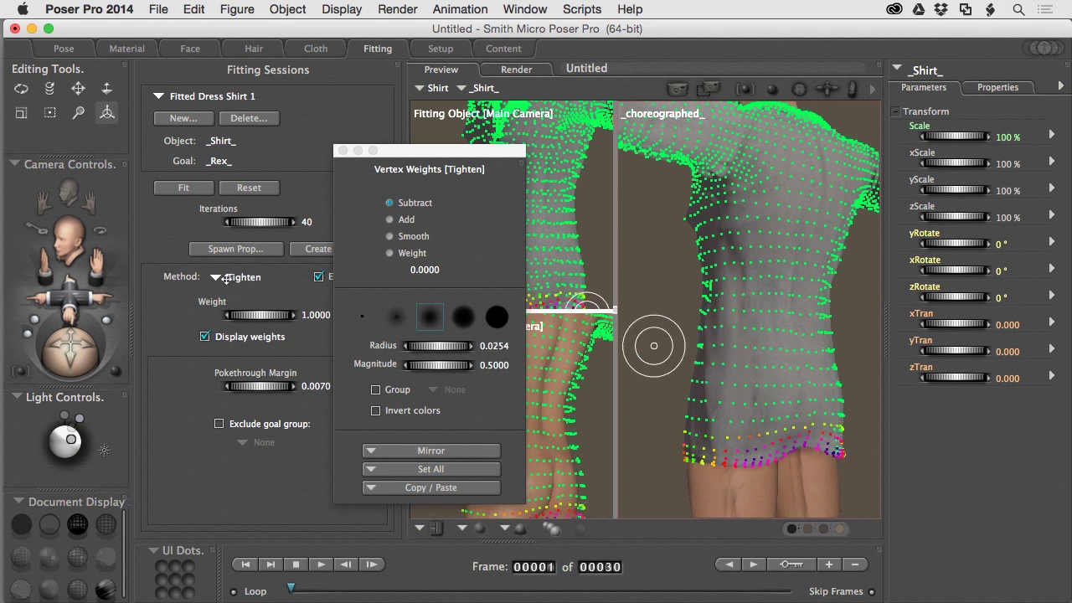
scroll(743, 343, down, 8)
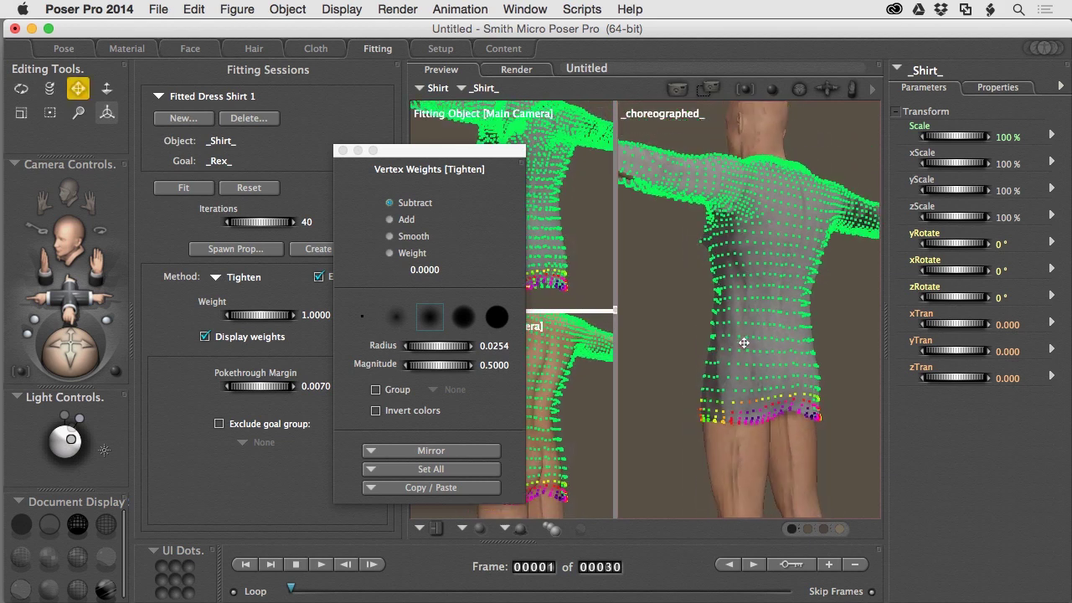
scroll(744, 343, down, 1)
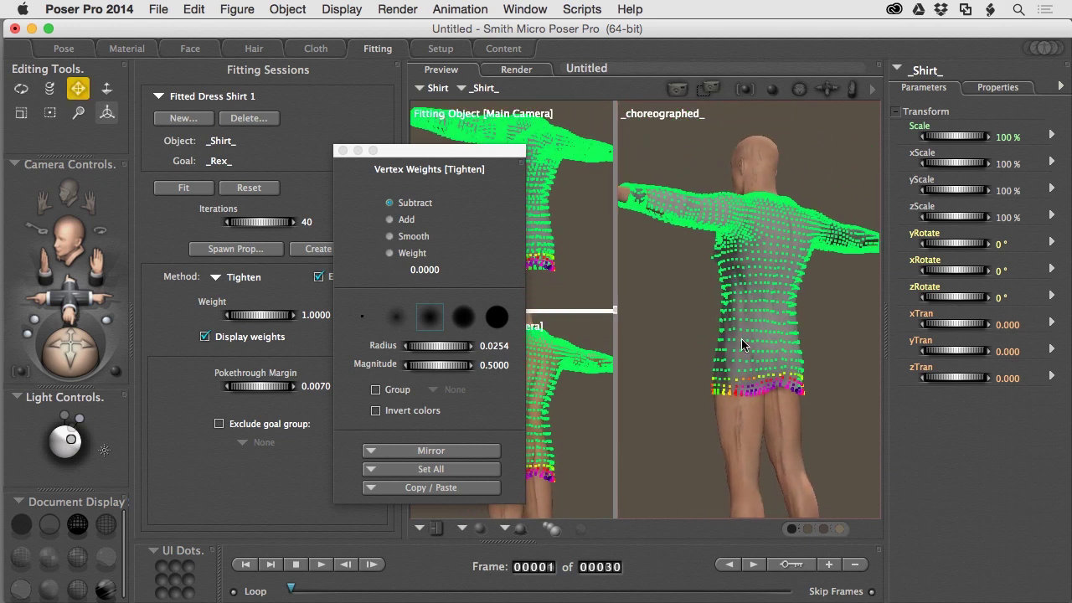
alt+drag(737, 330, 863, 336)
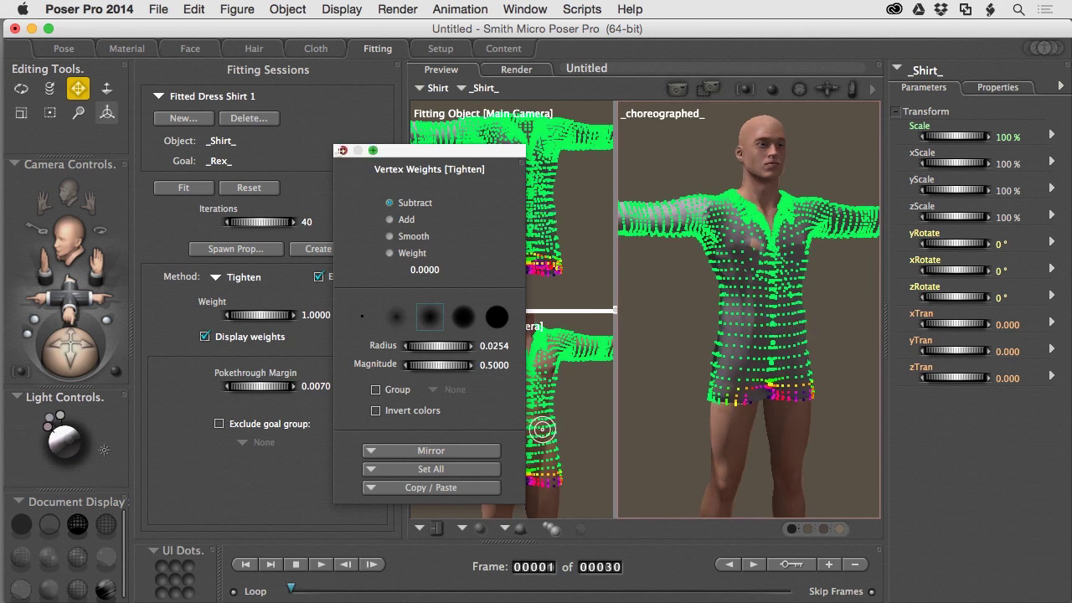
click(343, 152)
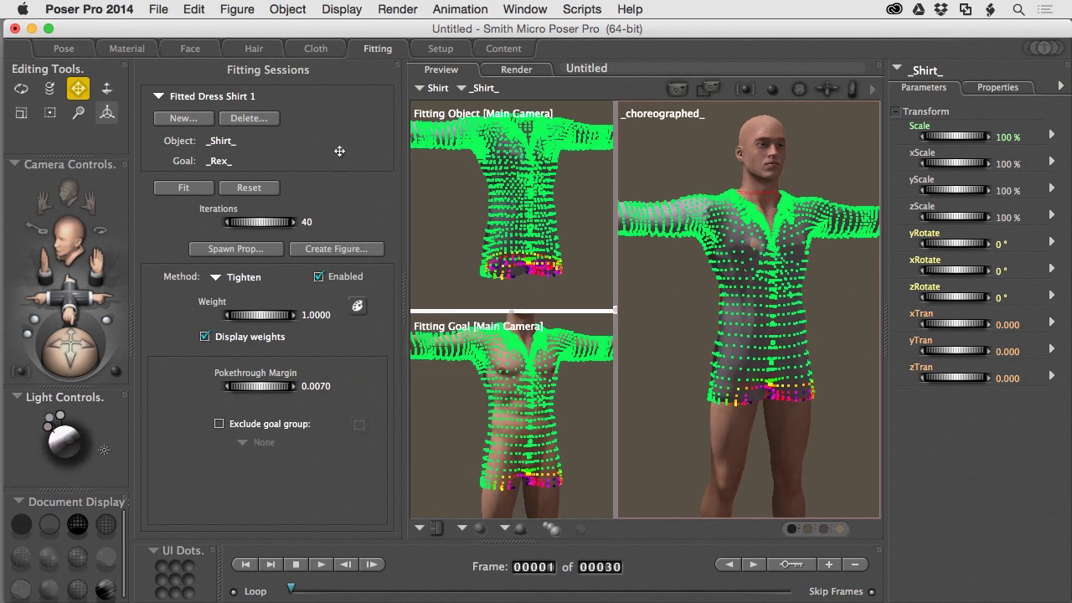
Fit the shirt to Rex with the current settings, hide the weights and check the result from the front, side and back
click(177, 188)
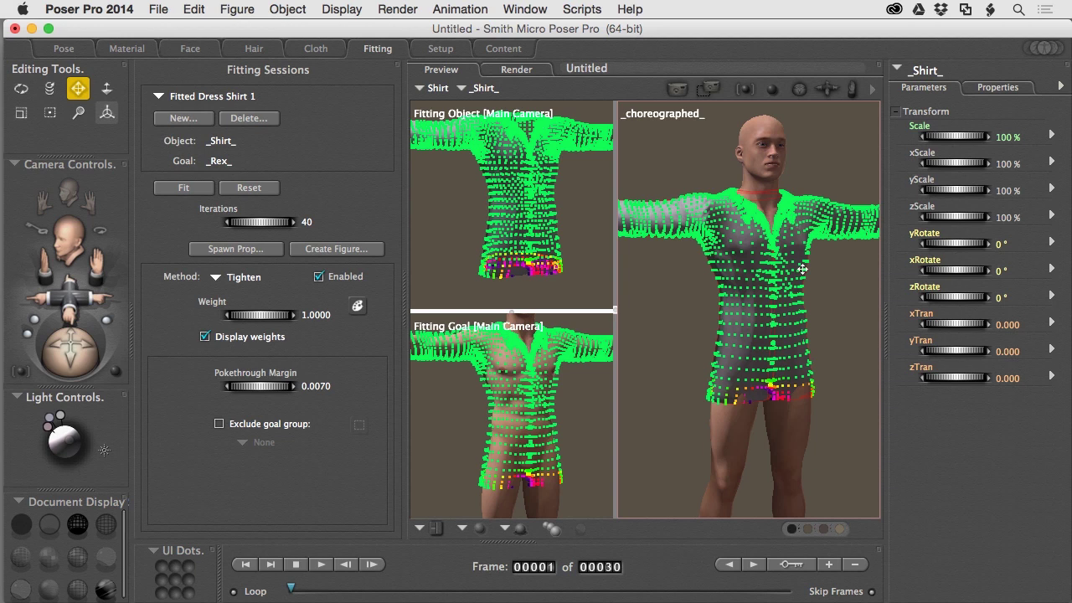
mouse_move(745, 394)
mouse_down()
mouse_move(851, 393)
mouse_move(690, 392)
mouse_move(725, 375)
mouse_move(746, 391)
mouse_up()
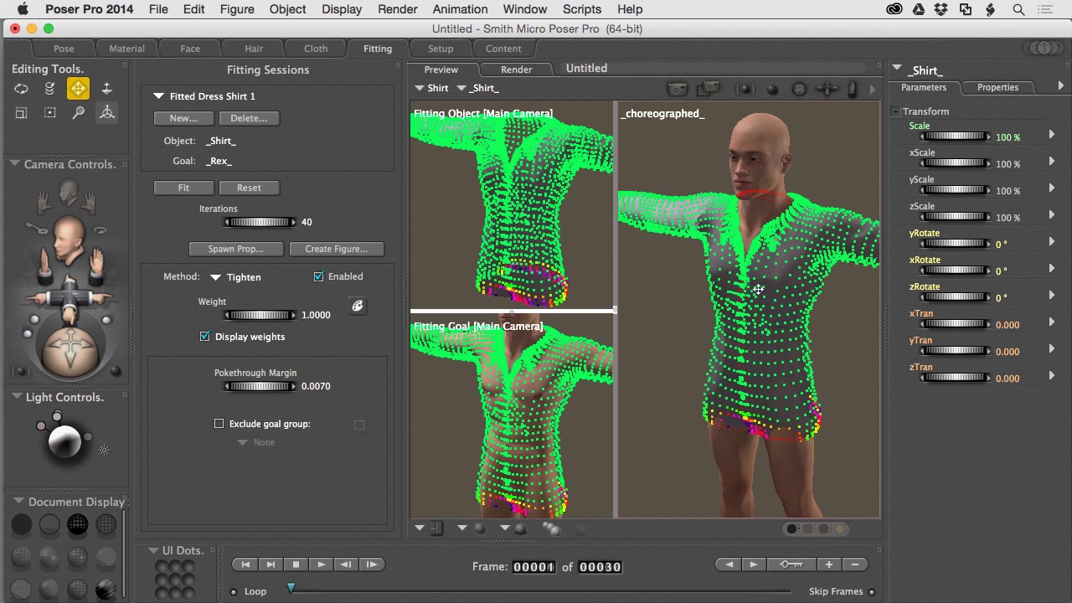
drag(780, 254, 875, 241)
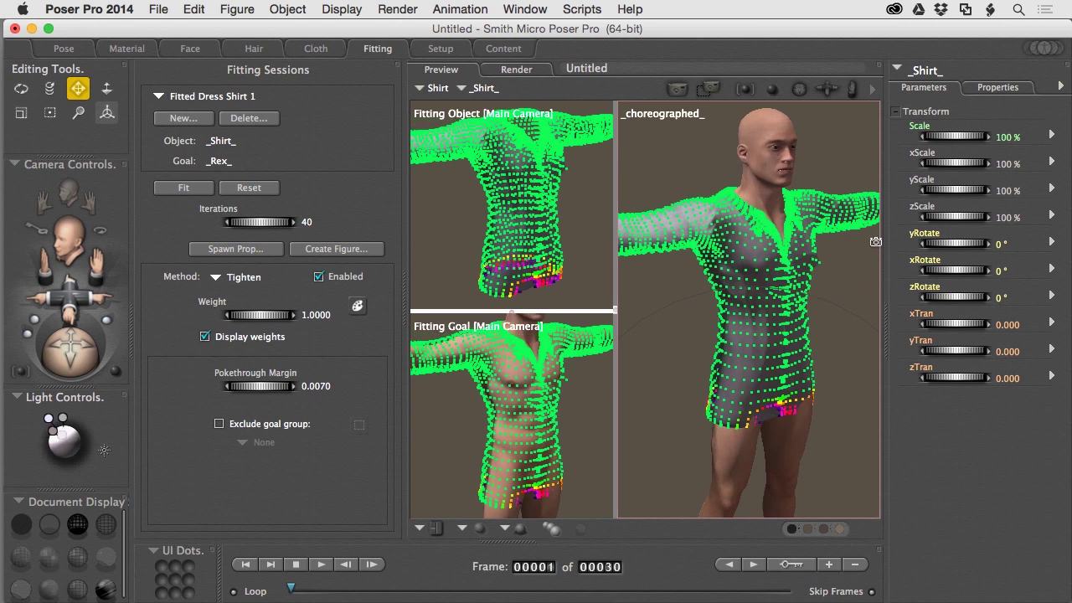
click(204, 336)
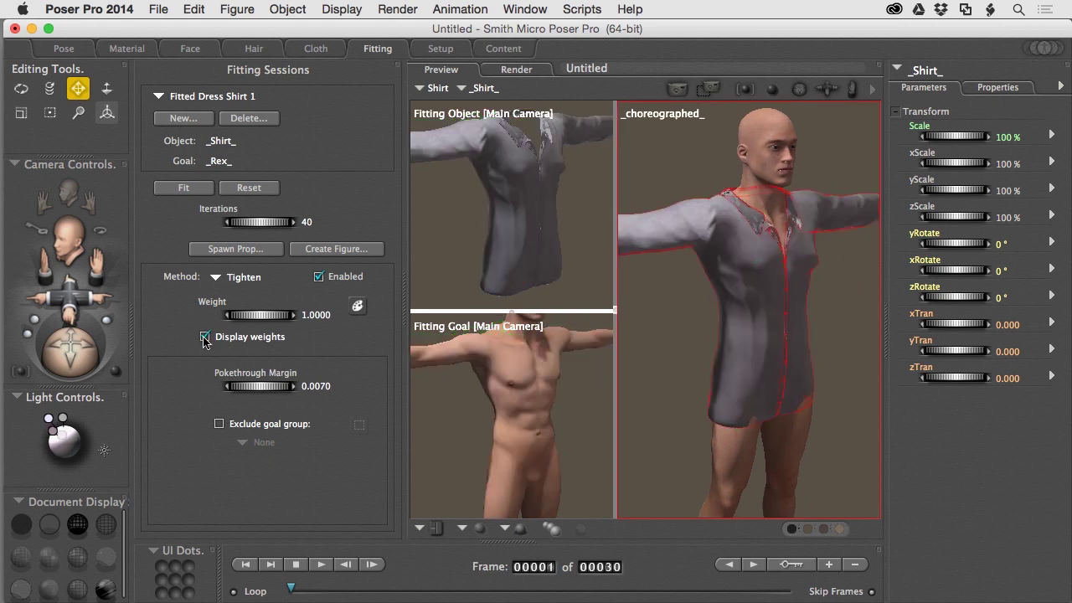
drag(706, 298, 763, 299)
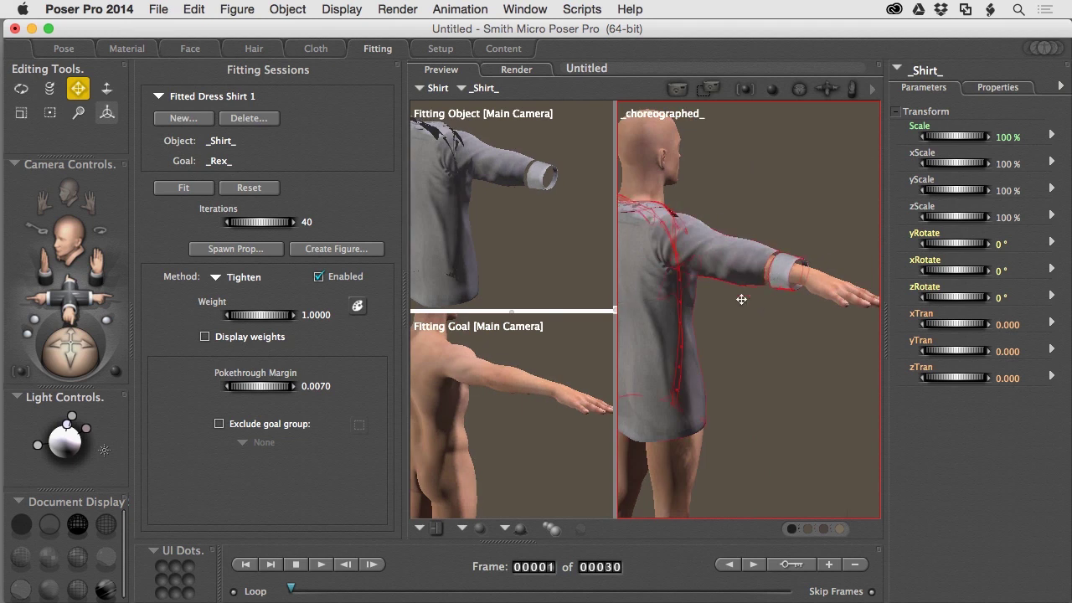
drag(734, 268, 724, 311)
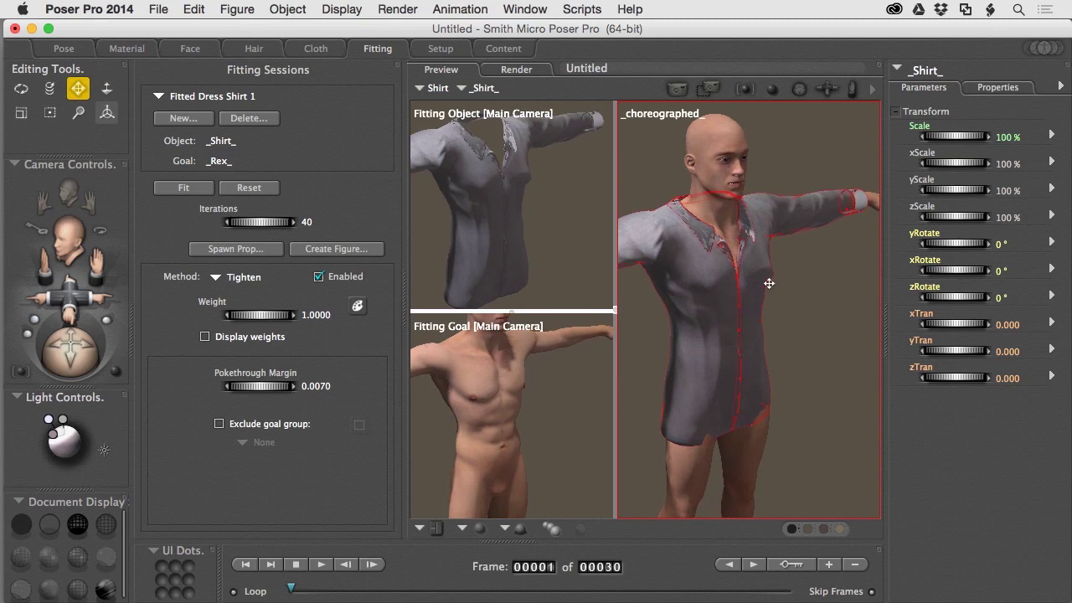
mouse_move(748, 288)
mouse_down()
mouse_move(764, 288)
mouse_move(691, 289)
mouse_move(762, 289)
mouse_up()
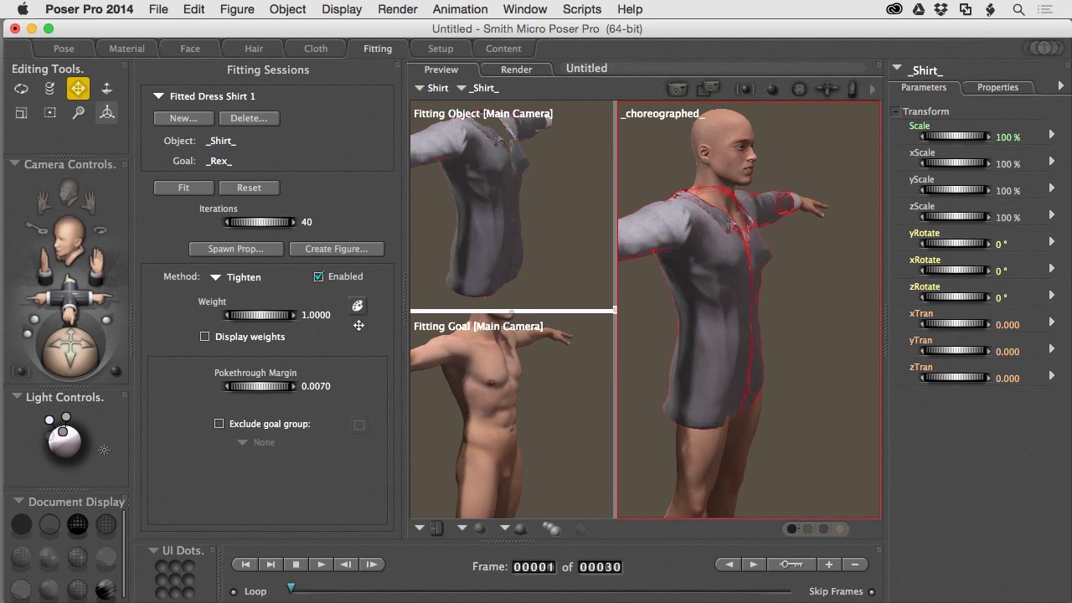
Switch the fitting method to Prefit, set its adjustment to Goal Surface Normal and display the Prefit weights
click(216, 278)
click(230, 273)
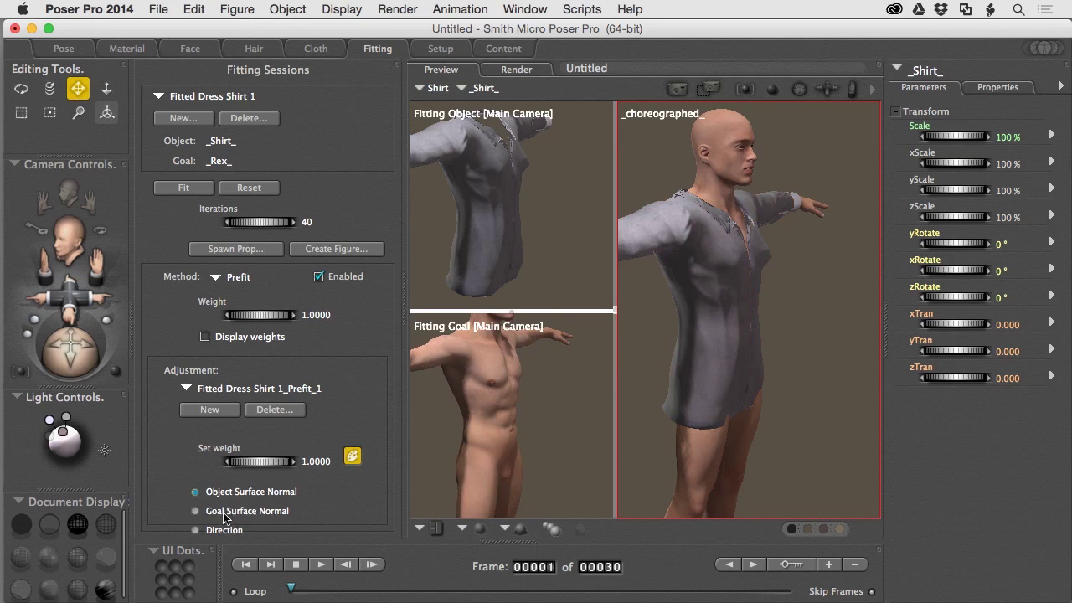
click(195, 512)
click(353, 459)
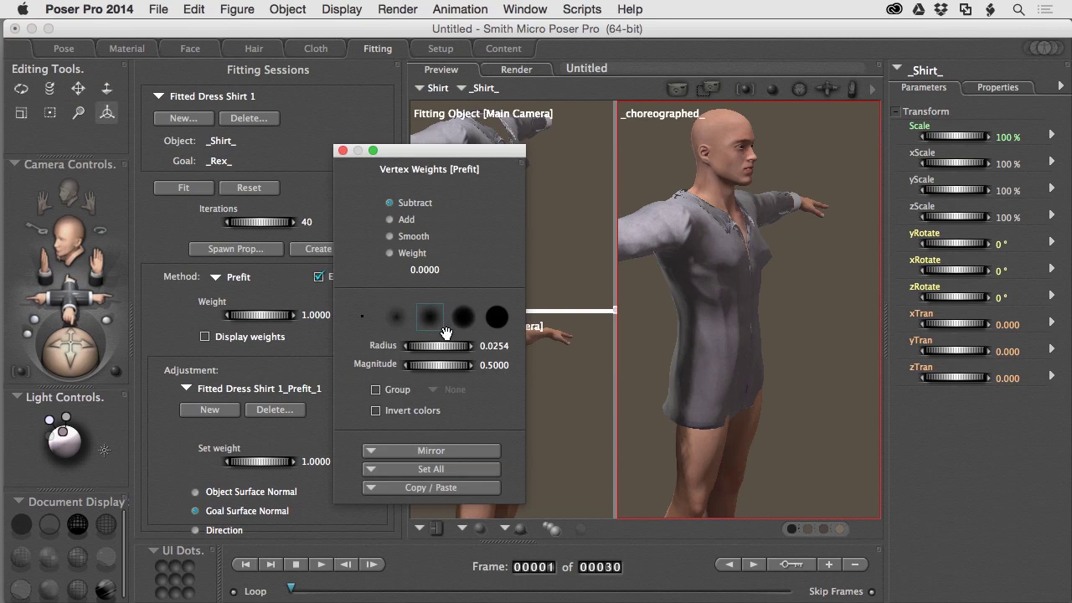
click(195, 493)
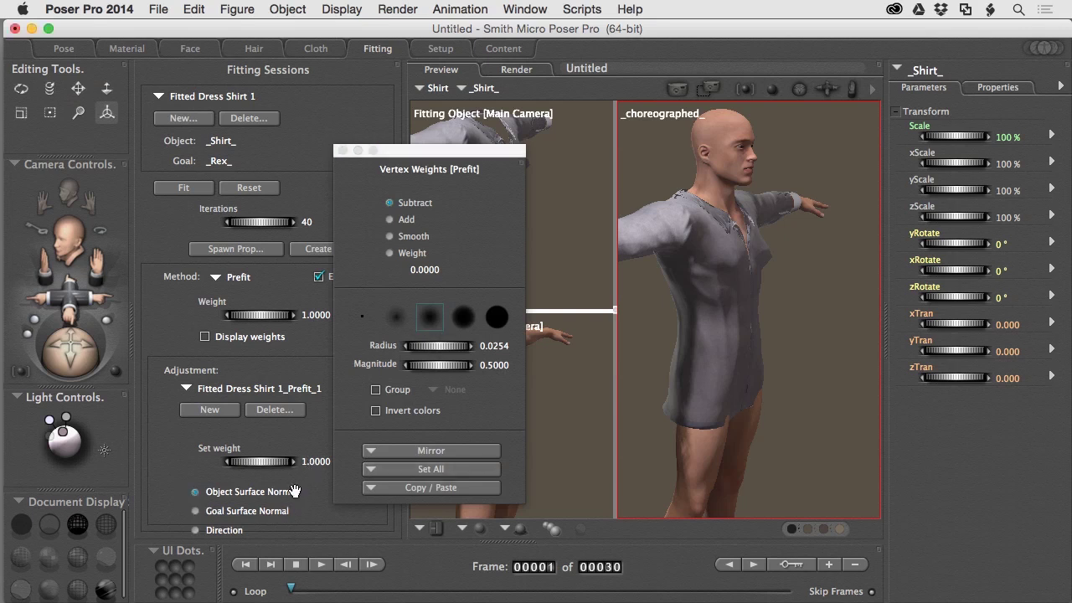
click(205, 338)
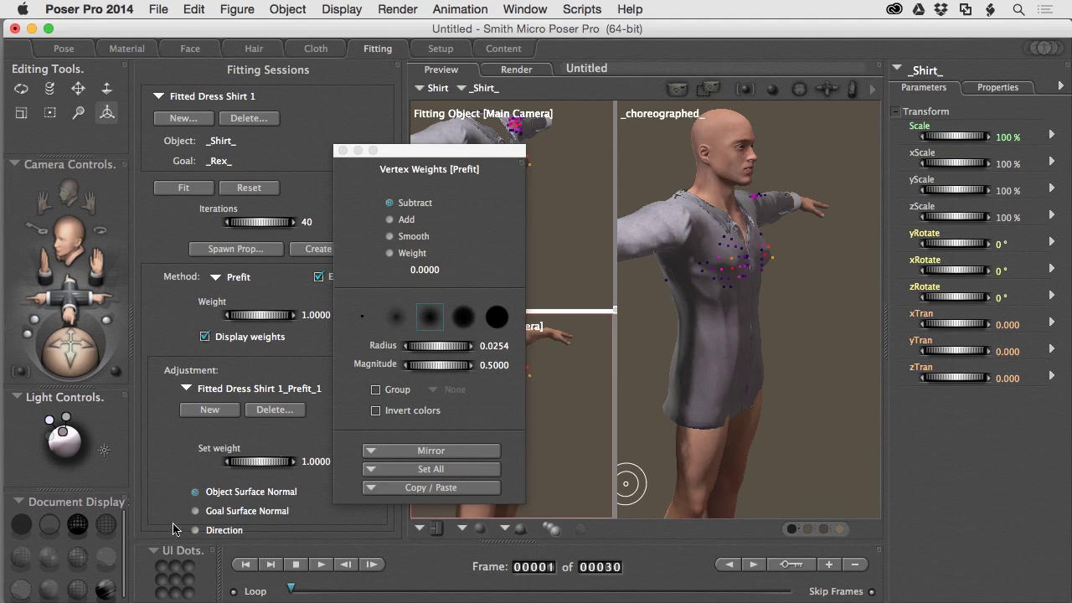
click(196, 512)
Check the Prefit weights from the front, close the weight brush and fit the shirt to Rex
click(389, 204)
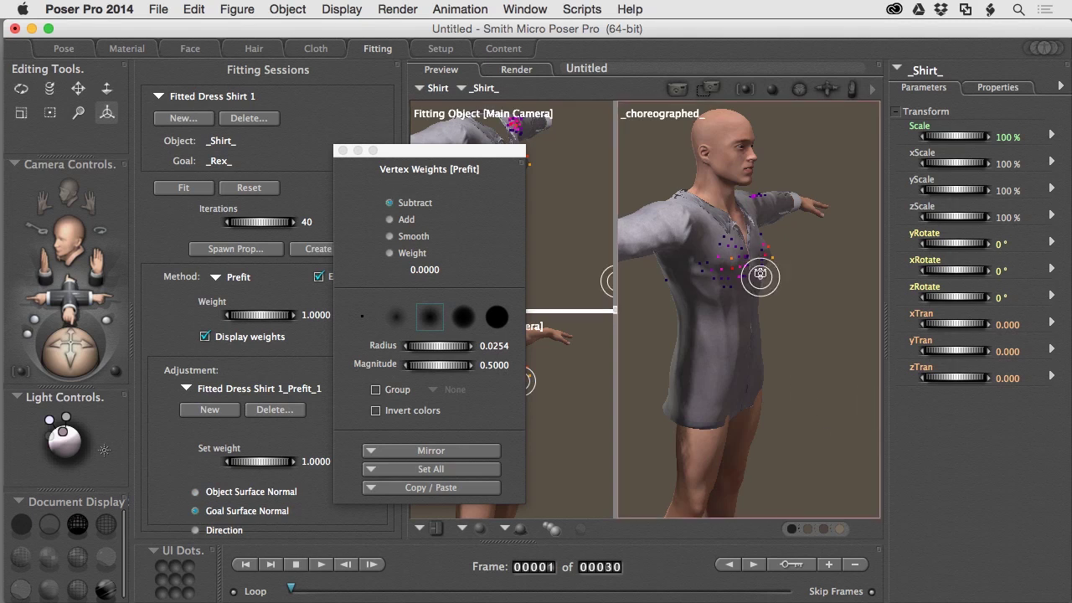
alt+drag(723, 270, 702, 253)
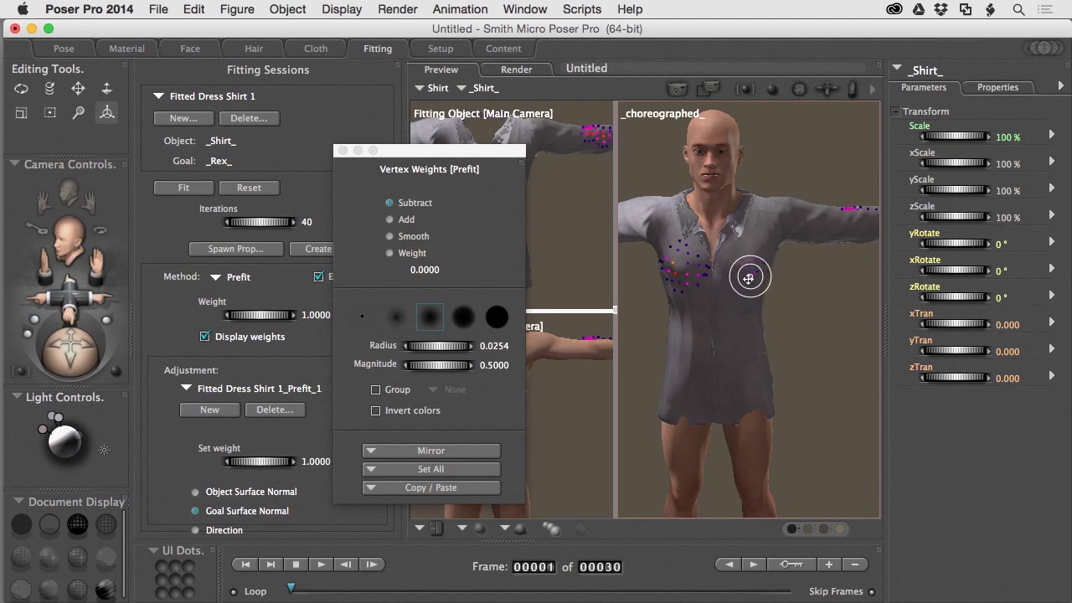
mouse_move(697, 306)
alt+mouse_down()
mouse_move(777, 305)
mouse_move(698, 303)
alt+mouse_up()
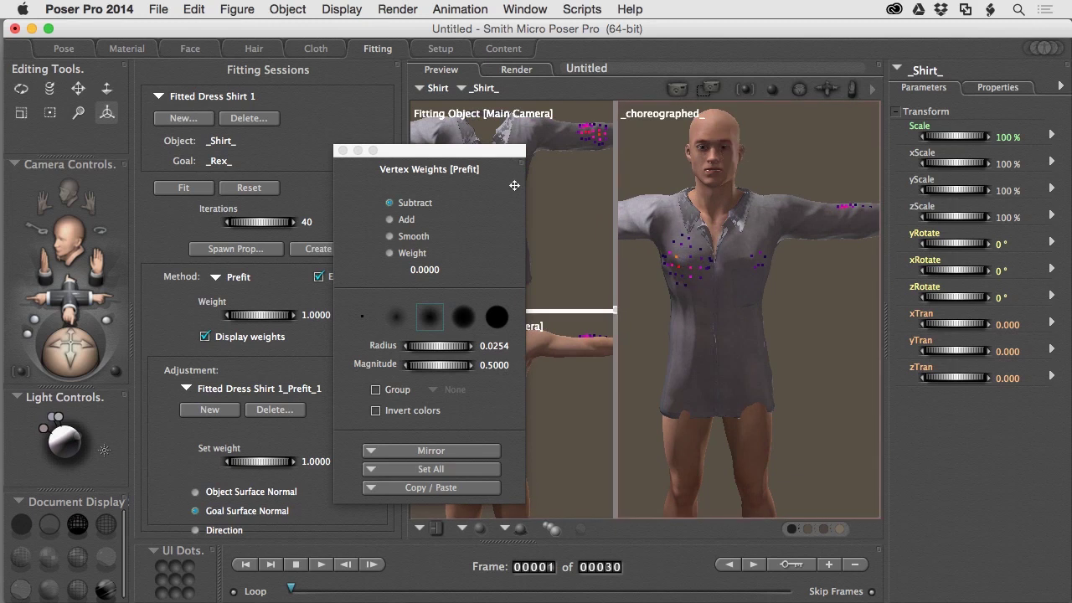
click(343, 151)
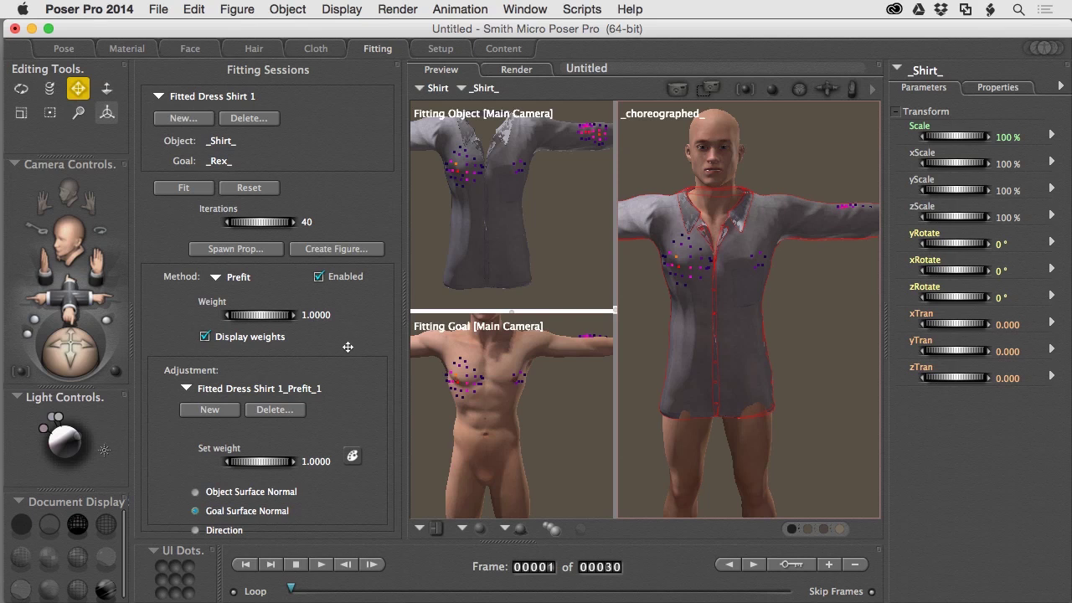
click(175, 189)
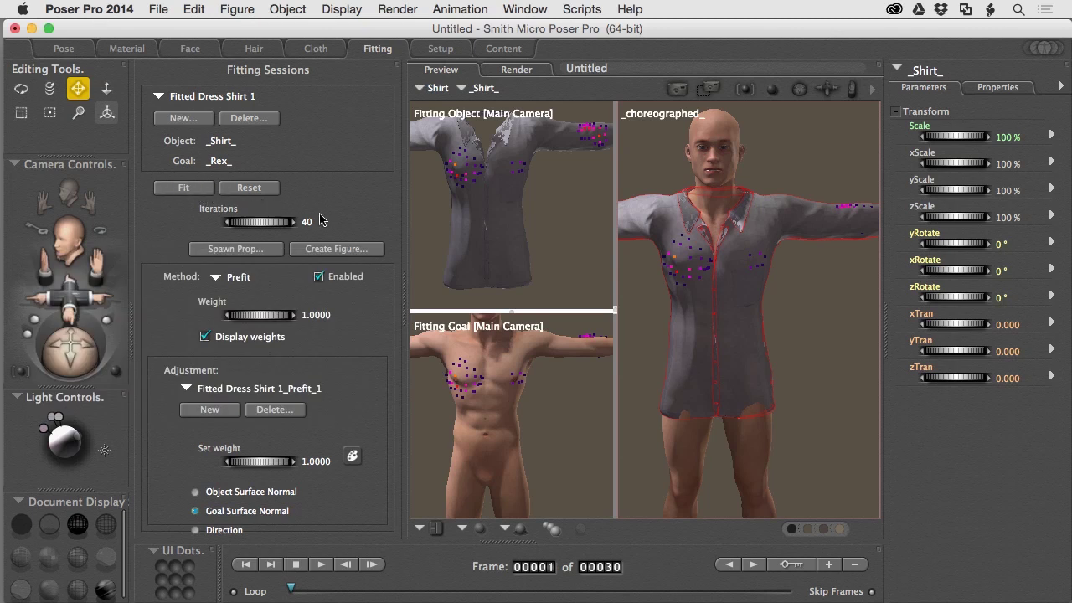
drag(651, 329, 711, 332)
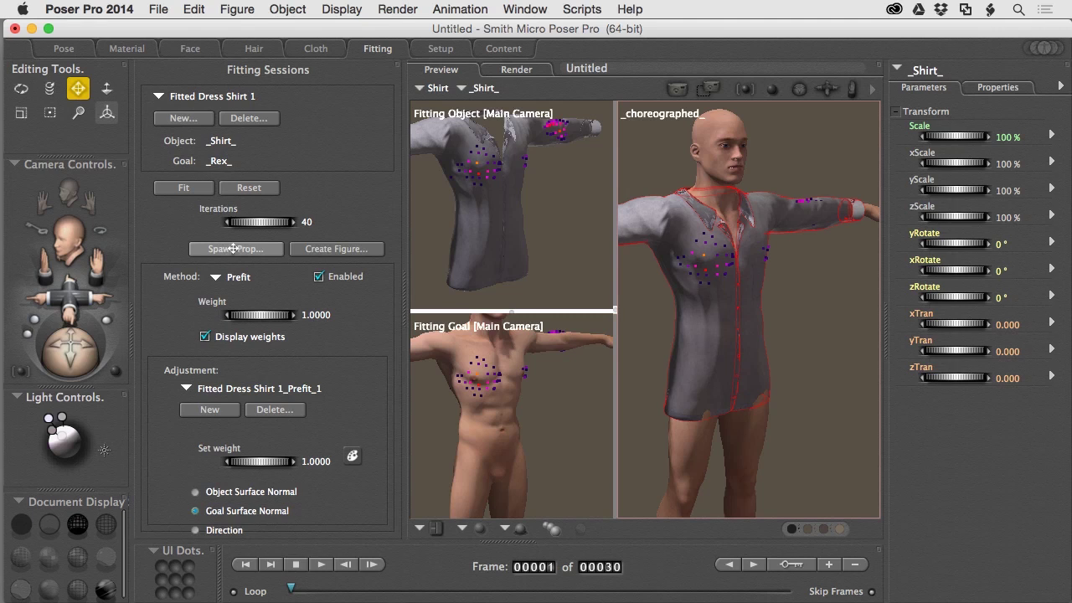
Start creating a new figure from the fitted shirt and name it Shirt Fitted
click(332, 250)
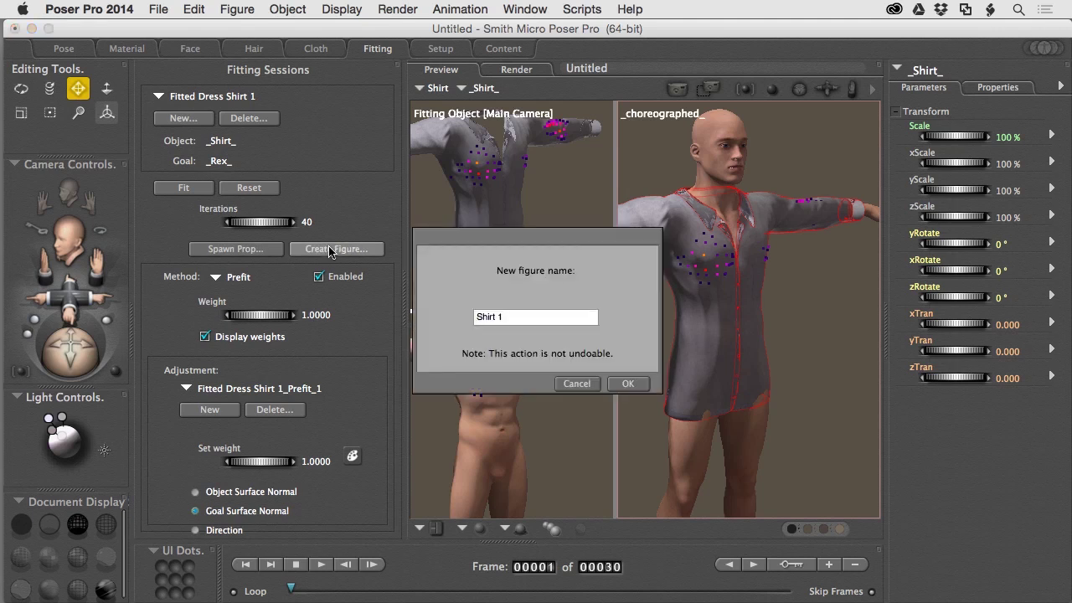
drag(513, 316, 498, 317)
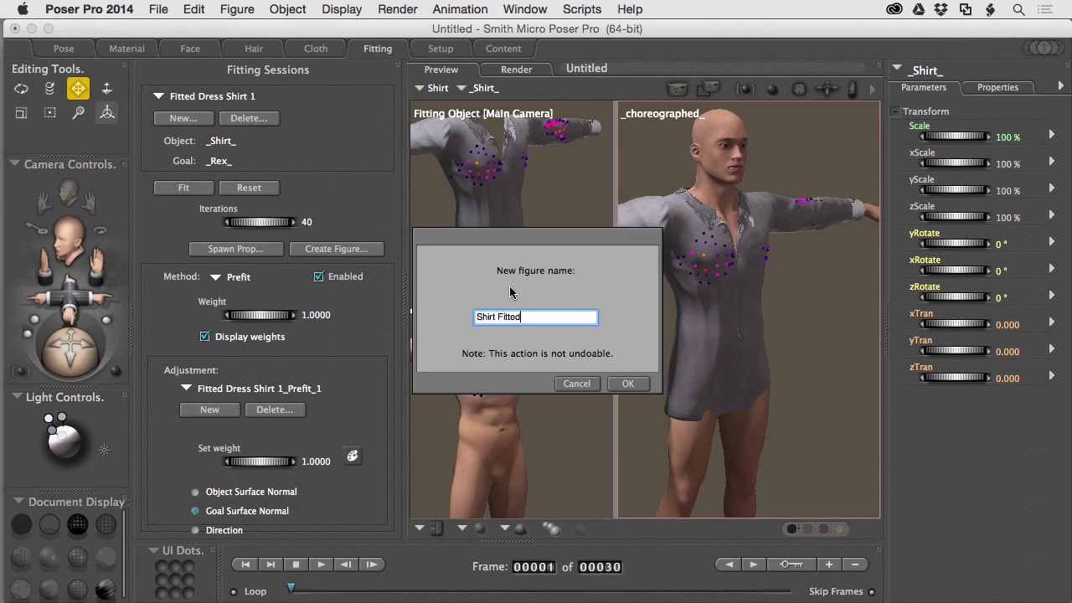
click(628, 384)
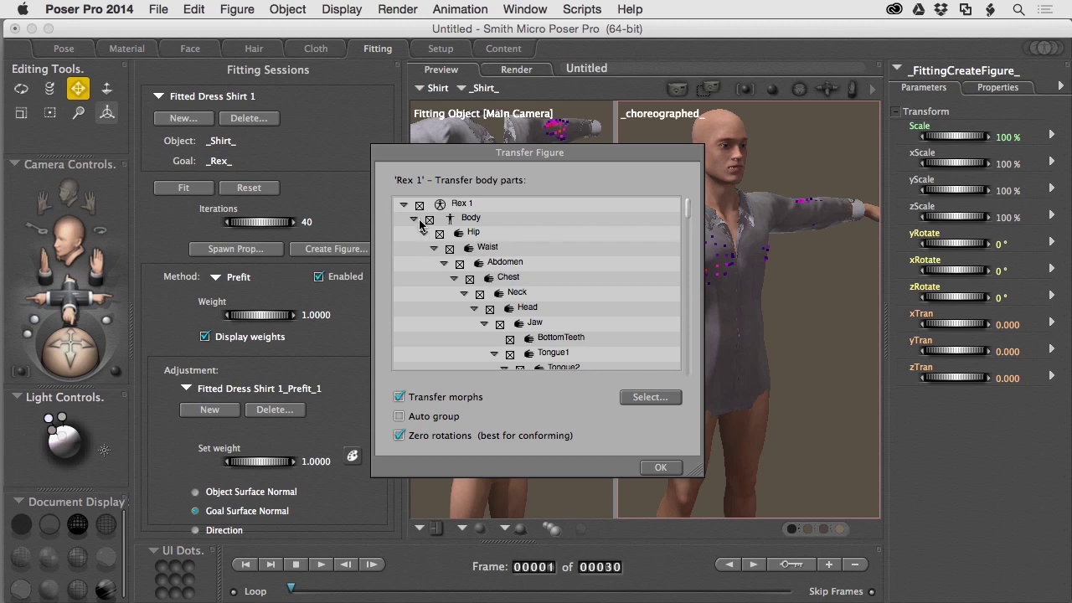
Review Rex 1's body parts for the transfer, enable Auto group and create the figure with Transfer morphs and Zero rotations
scroll(531, 290, down, 5)
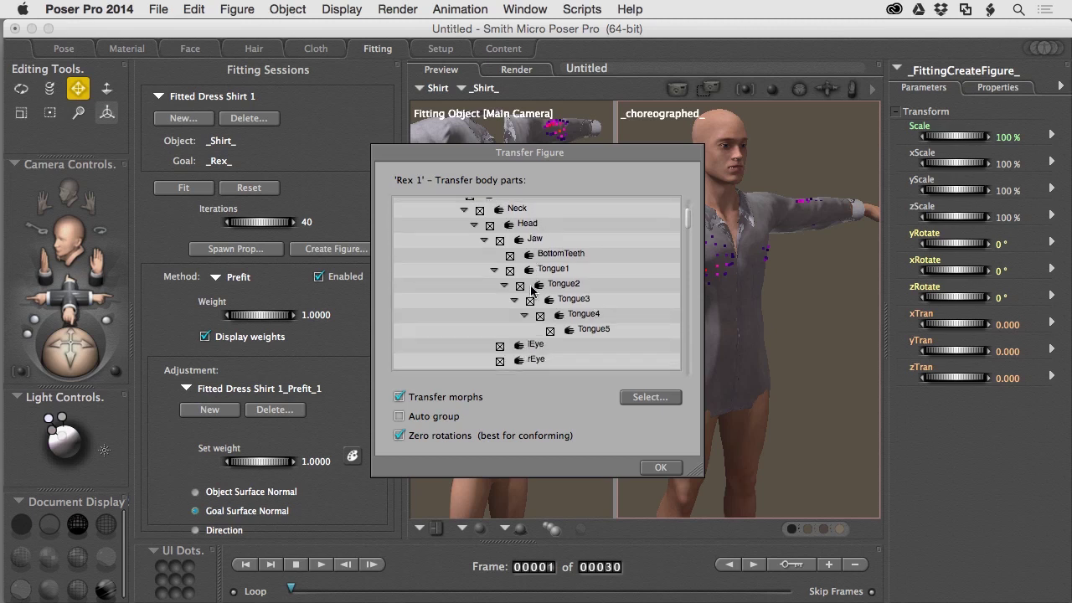
scroll(531, 290, down, 8)
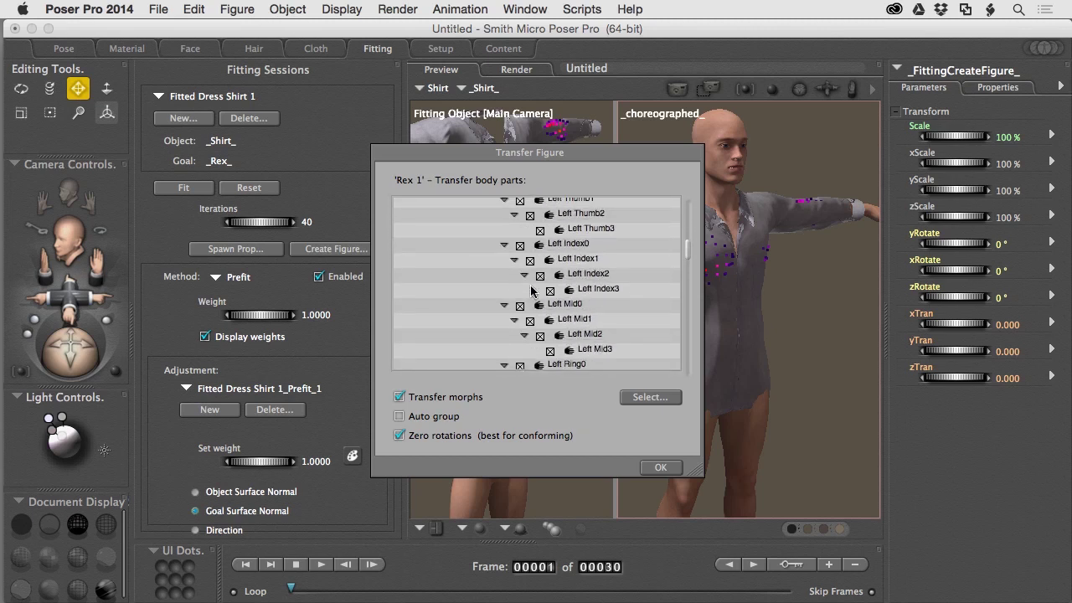
scroll(531, 290, up, 3)
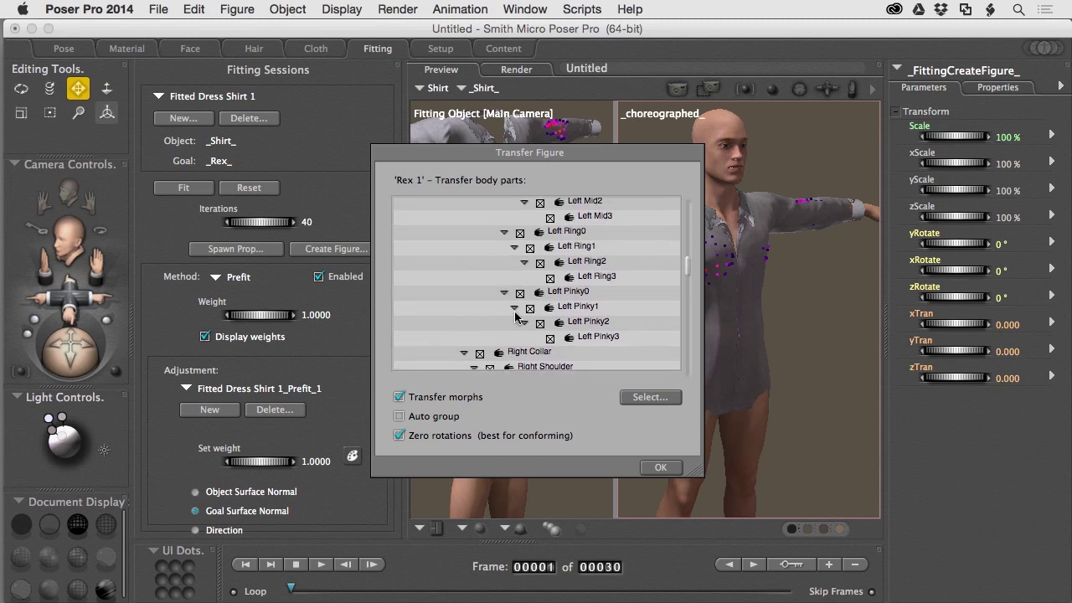
click(399, 417)
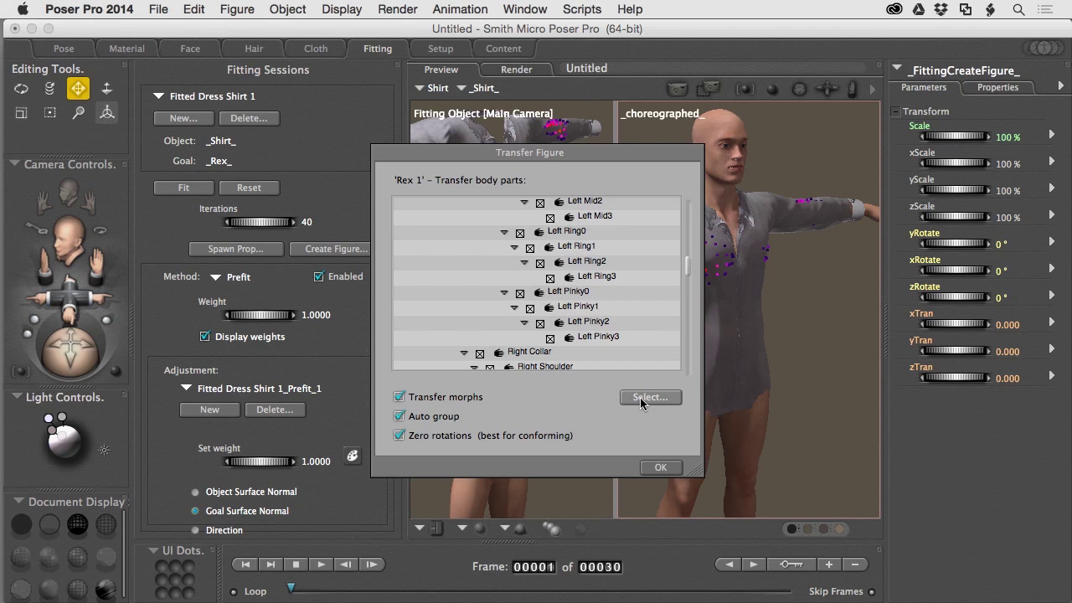
click(655, 471)
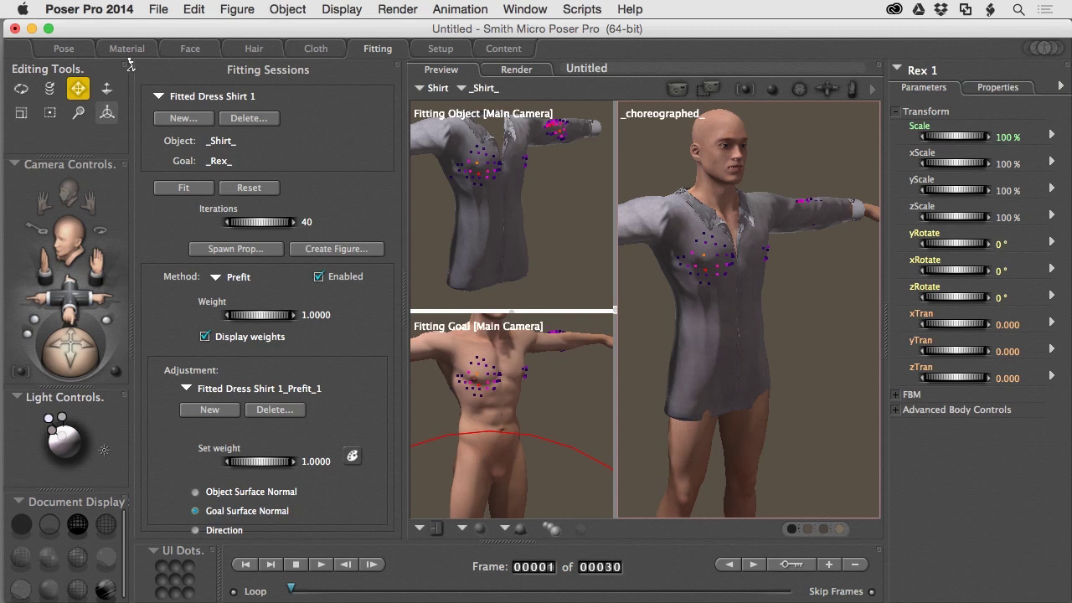
Switch to the Pose room and turn off visibility for the original Shirt figure's hip and its whole body
click(63, 49)
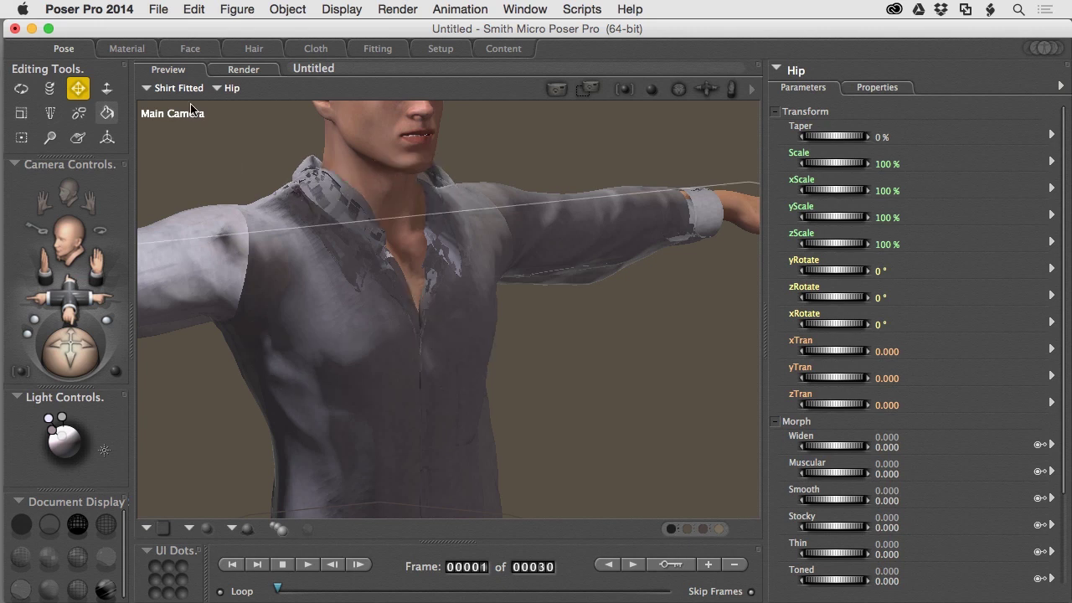
click(165, 90)
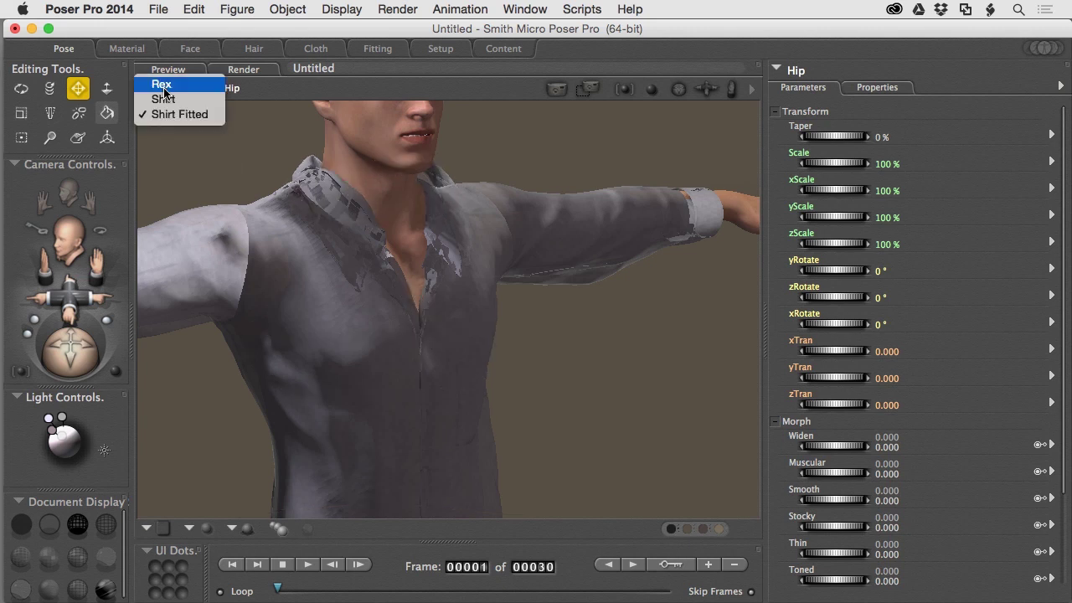
click(163, 99)
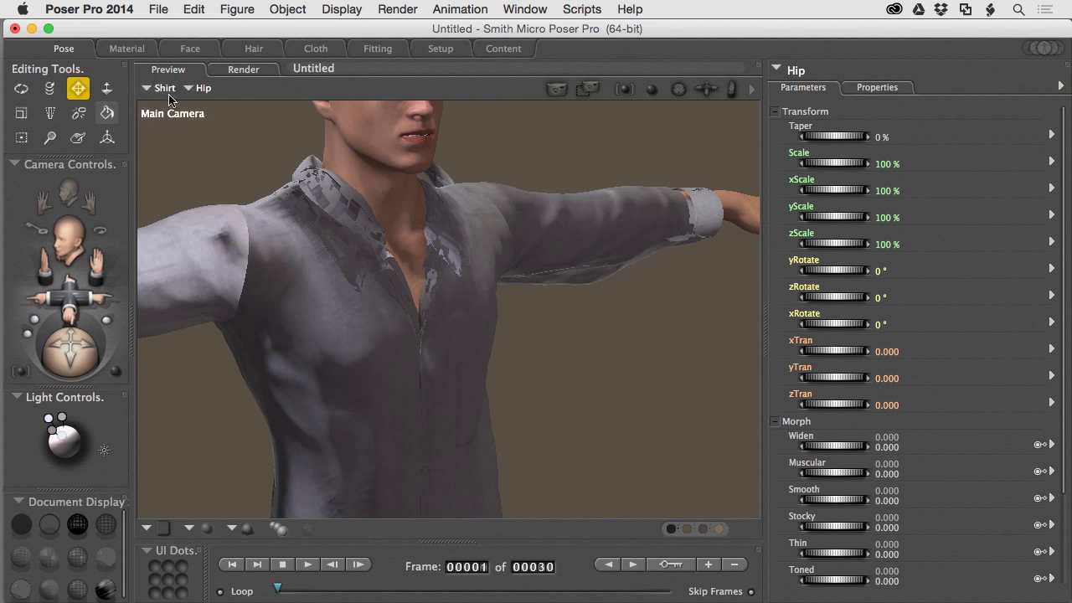
click(877, 89)
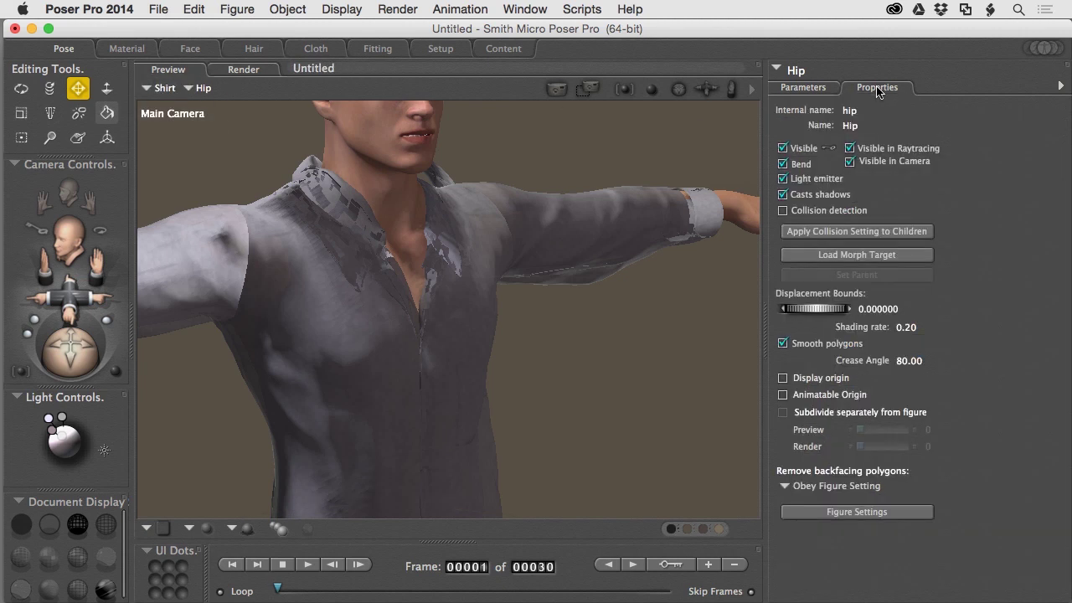
click(783, 148)
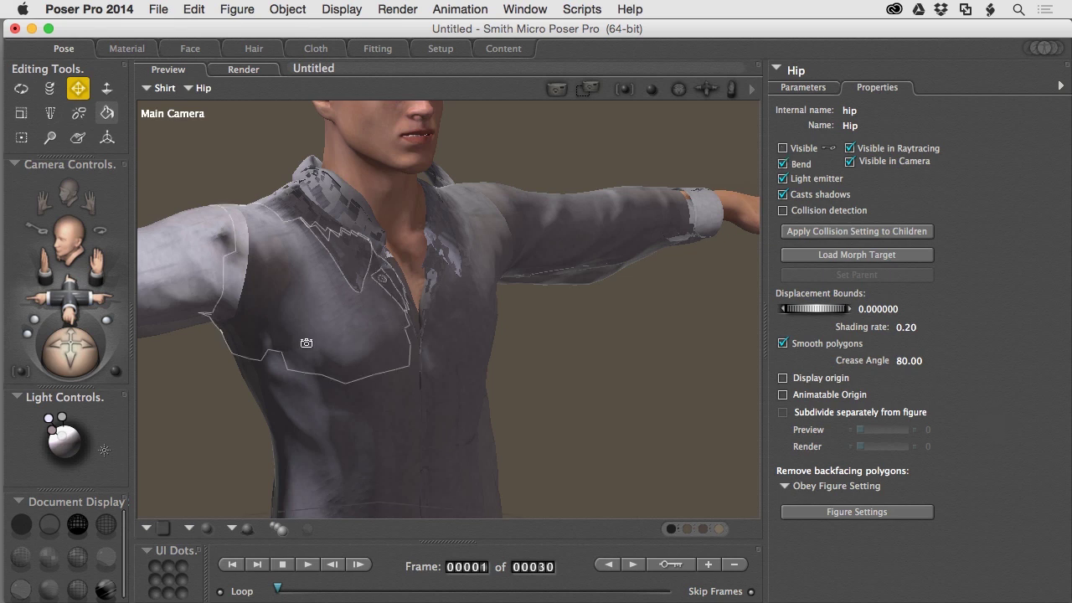
alt+drag(341, 343, 354, 321)
click(188, 89)
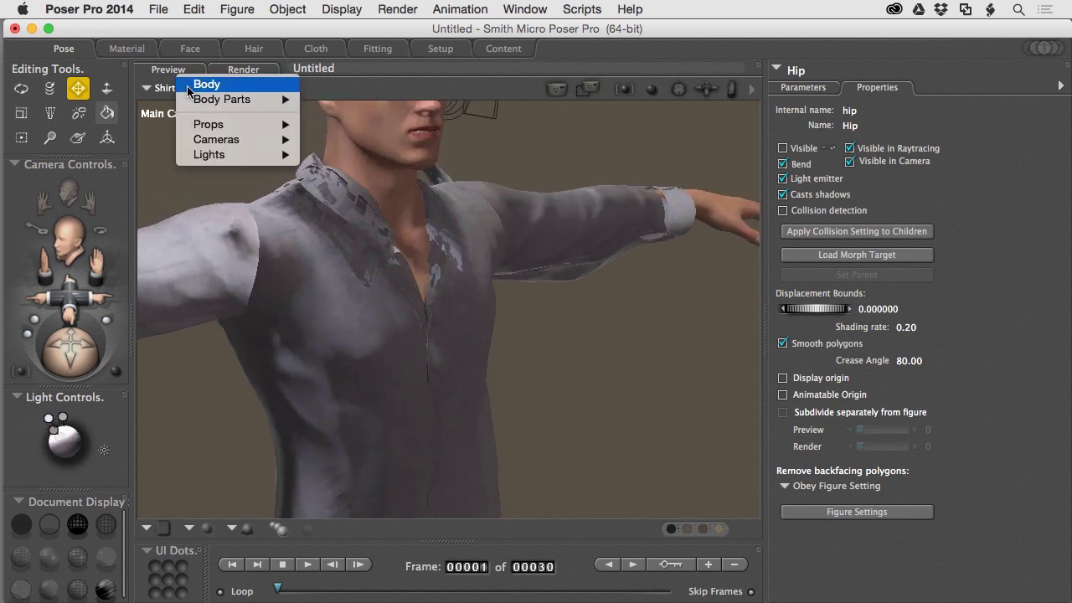
click(203, 85)
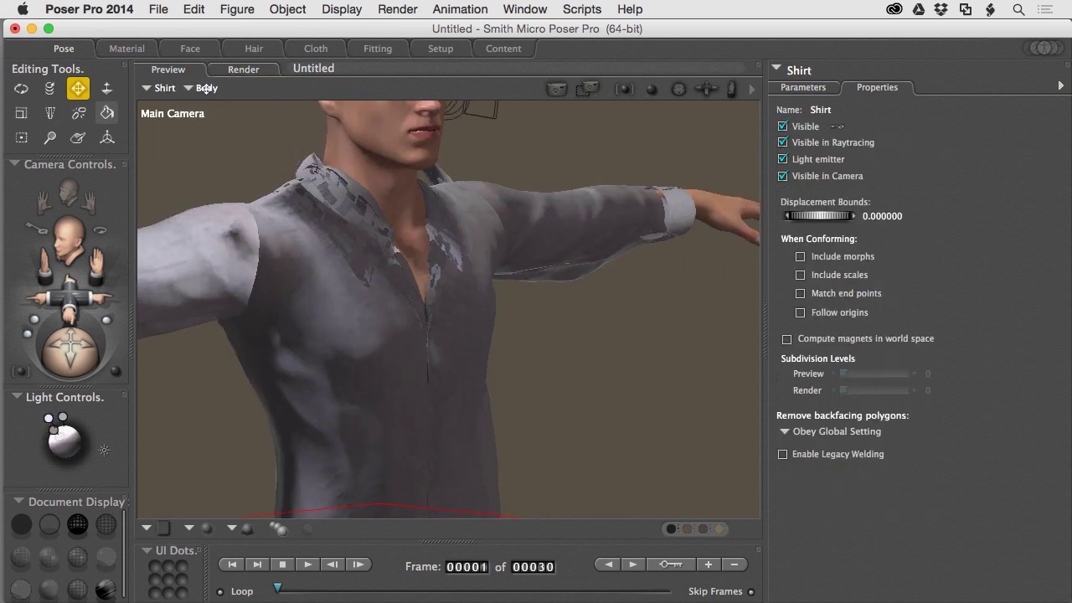
click(782, 126)
Examine the fitted shirt on Rex from the back, side and front, from the collar down to the hem
alt+drag(402, 330, 473, 330)
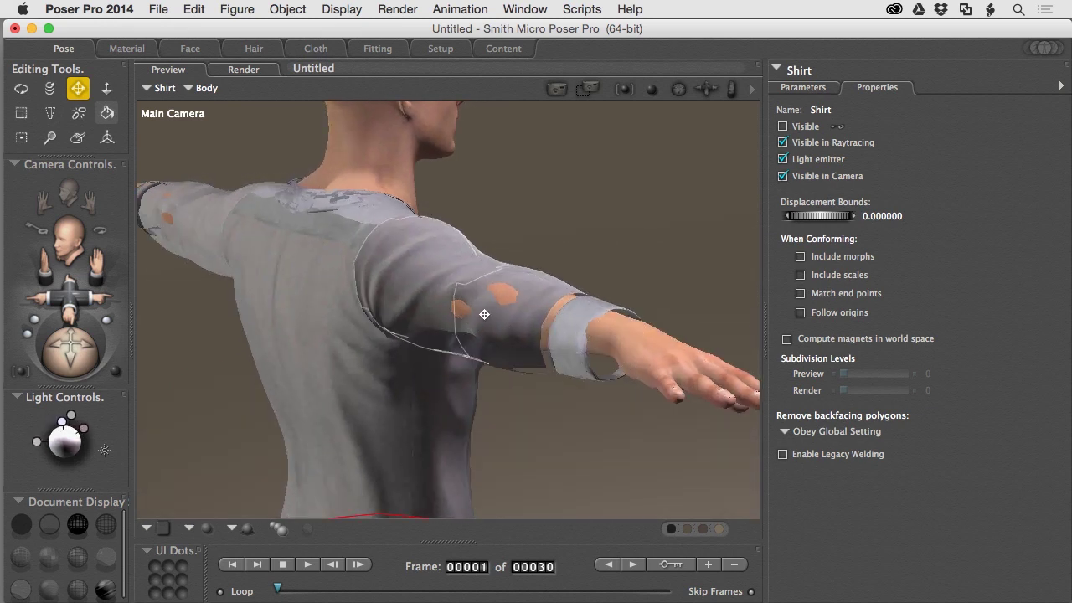
alt+drag(382, 331, 242, 329)
alt+drag(319, 353, 392, 355)
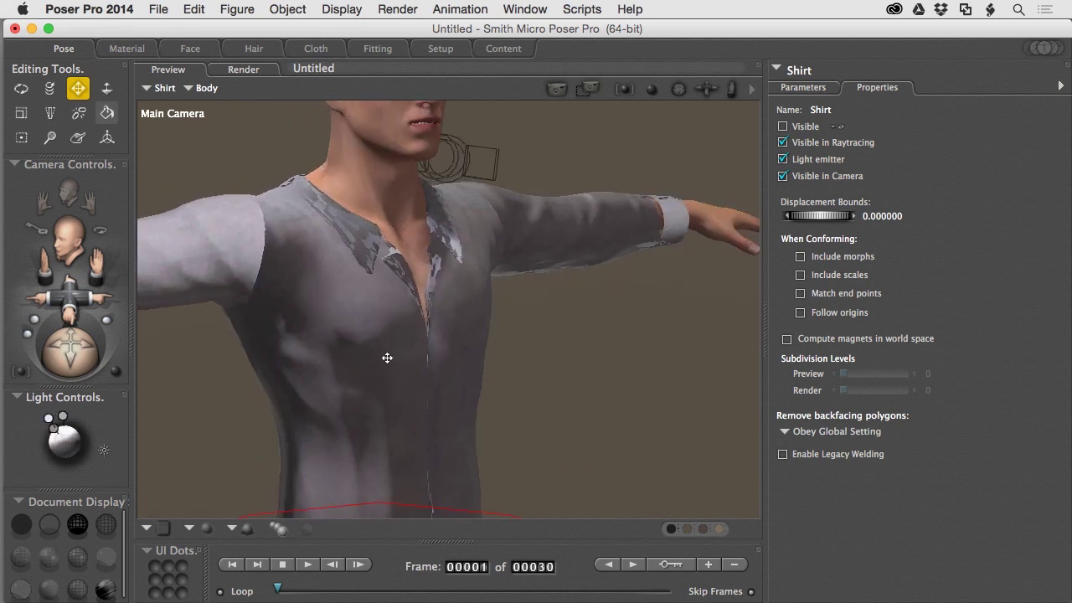
scroll(387, 357, down, 10)
scroll(387, 357, down, 1)
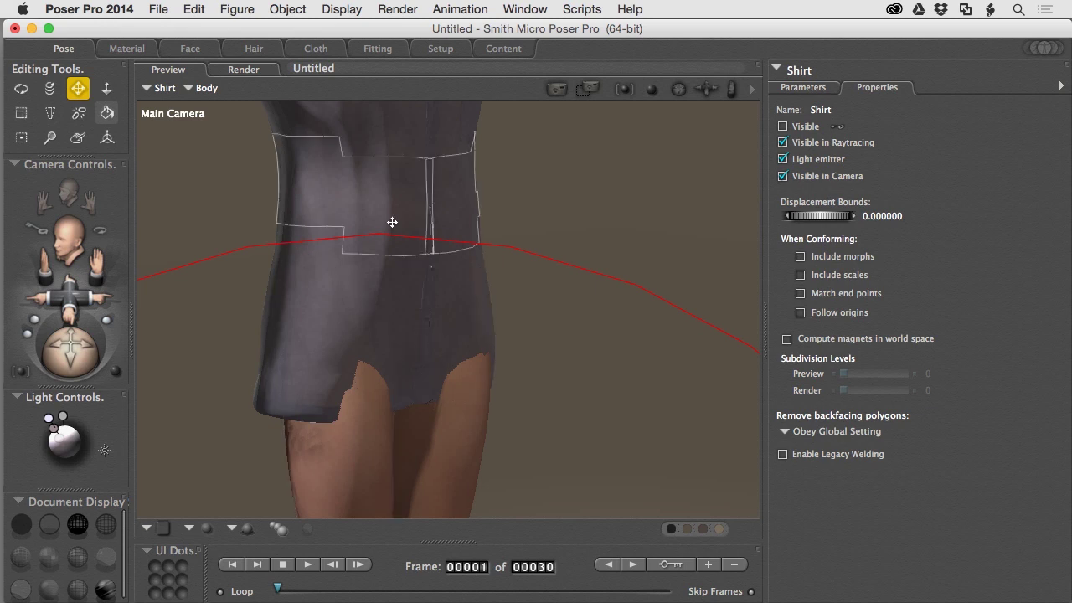
scroll(396, 245, up, 8)
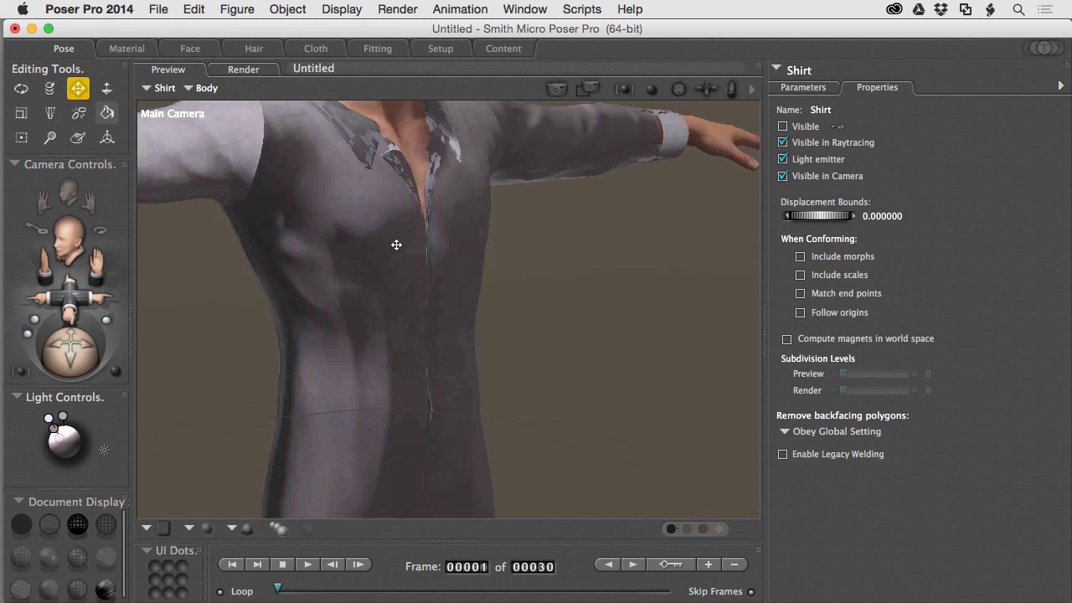
scroll(396, 244, up, 6)
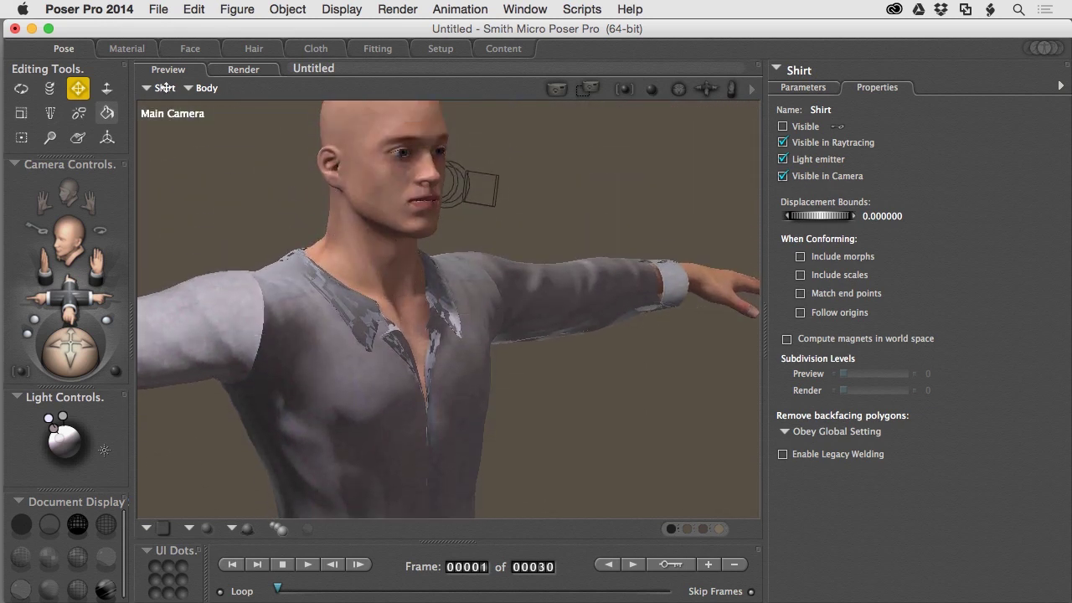
Select Rex's body and set its Muscular full body morph to 0.124
click(165, 87)
click(166, 81)
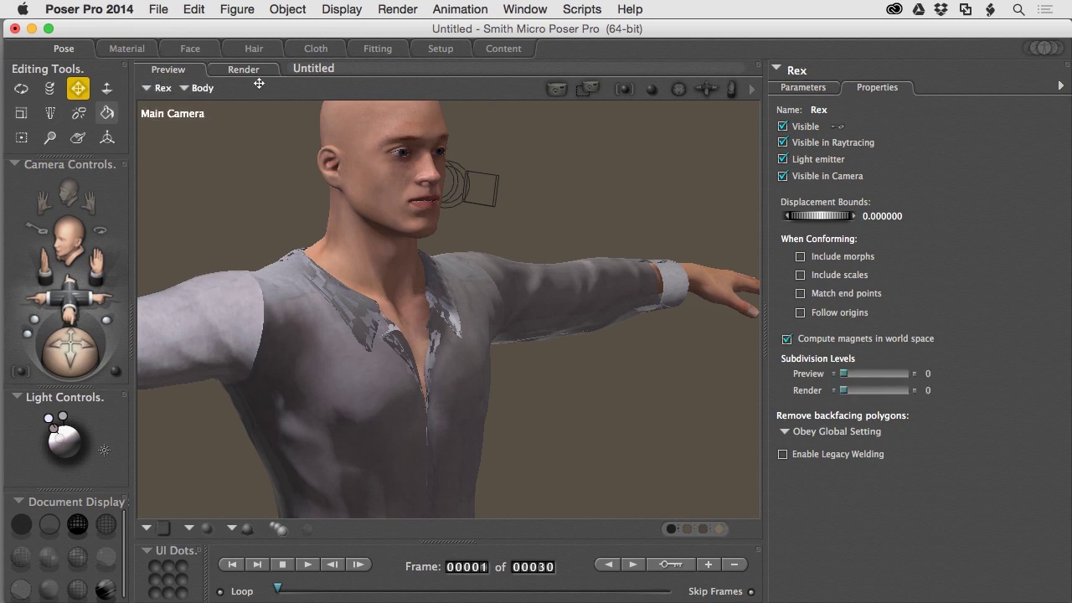
click(800, 89)
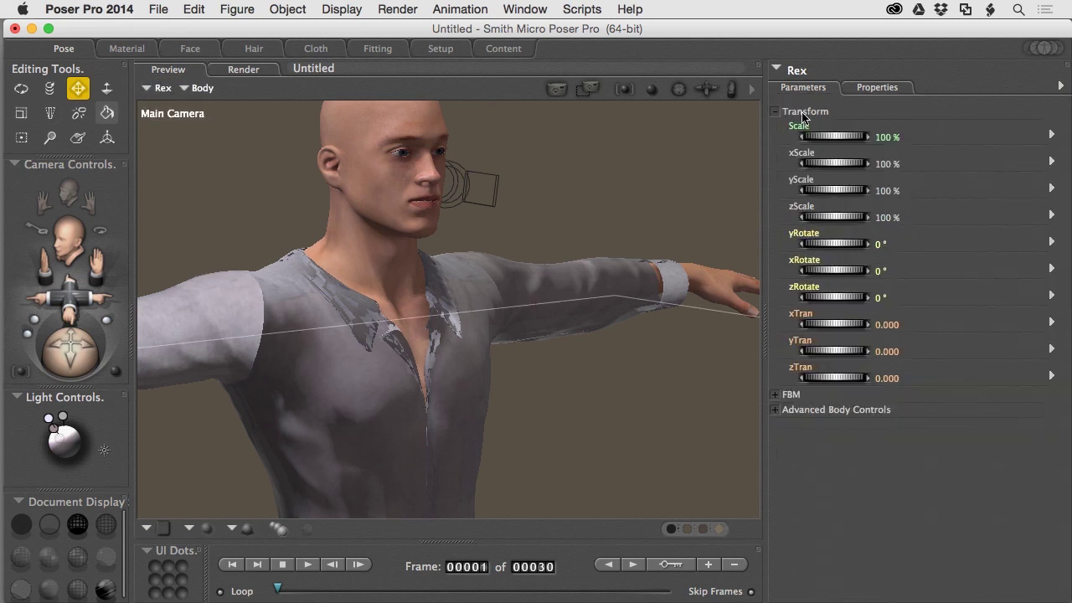
click(775, 396)
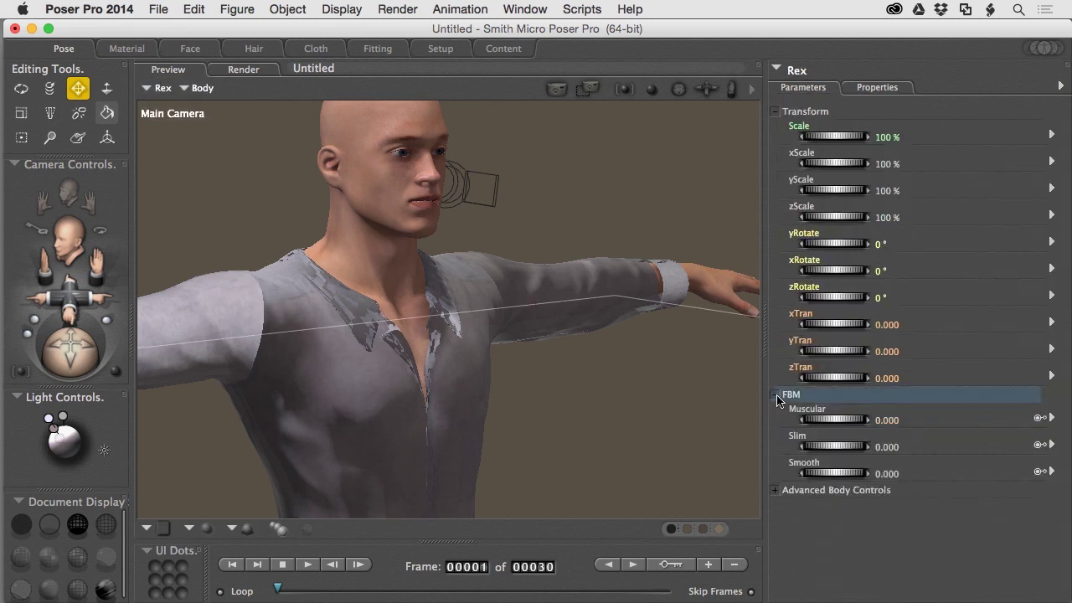
mouse_move(833, 419)
mouse_down()
mouse_move(857, 420)
mouse_move(835, 420)
mouse_up()
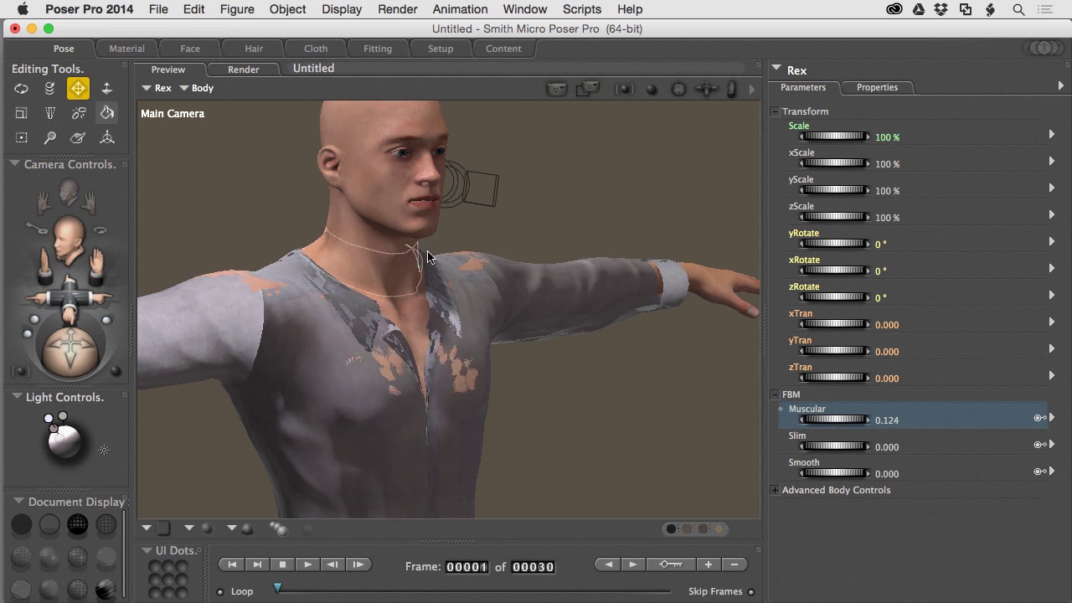
Select the Shirt Fitted figure and conform it to Rex
click(161, 88)
click(172, 114)
click(237, 8)
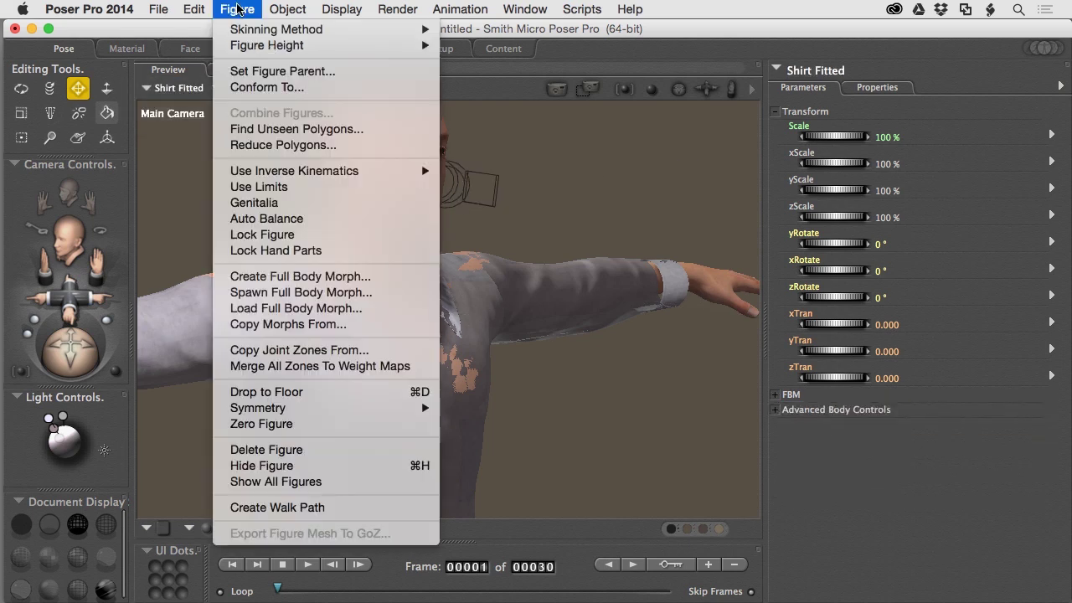
click(266, 87)
click(486, 327)
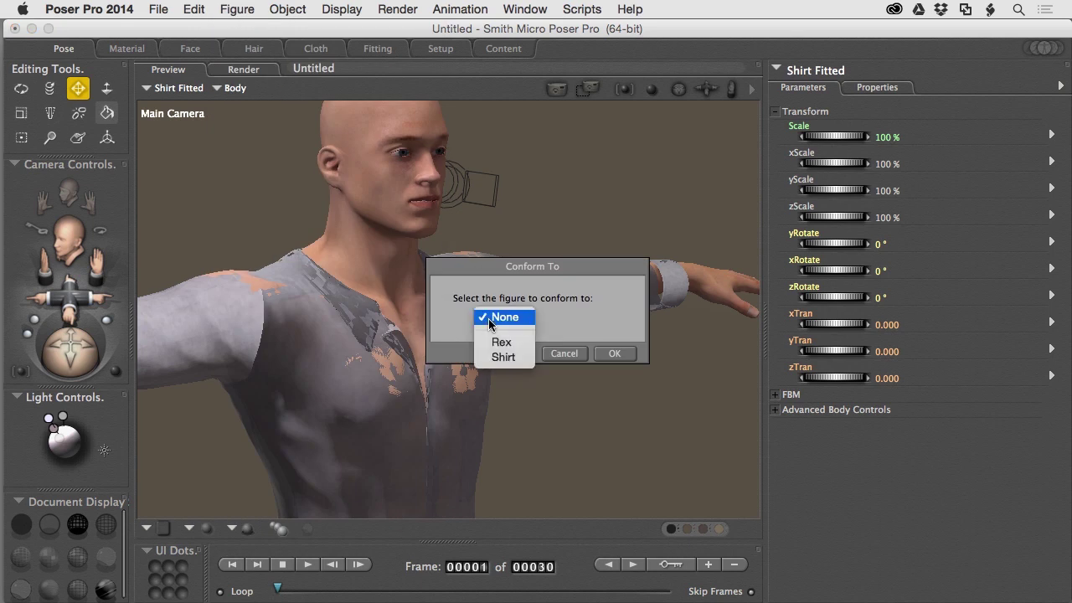
click(496, 343)
click(615, 354)
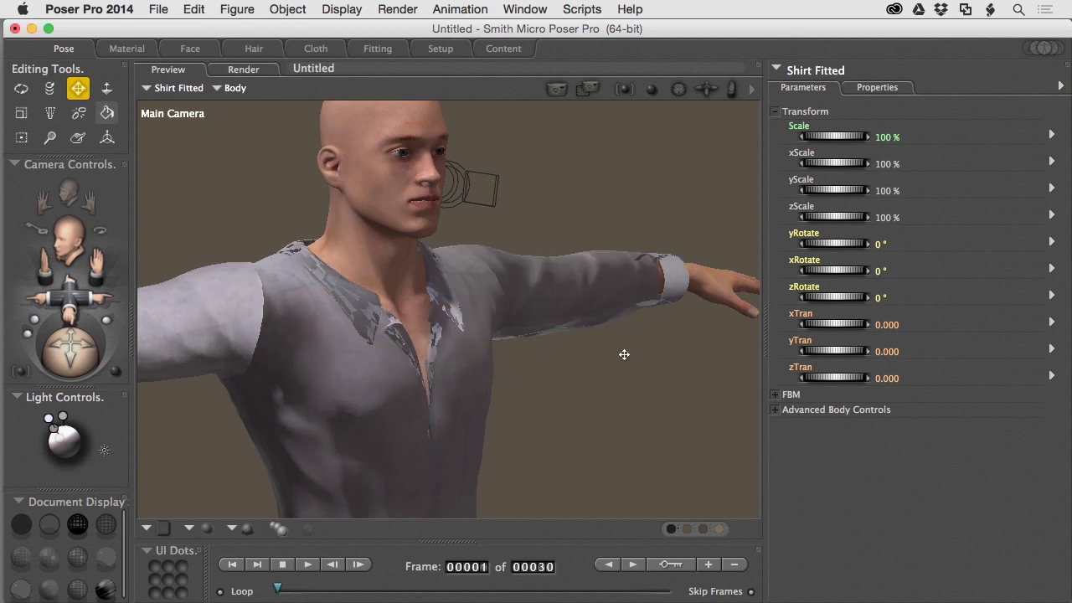
Examine the conformed shirt on Rex at the chest, collar, sleeve and cuff
mouse_move(360, 390)
alt+mouse_down()
mouse_move(505, 378)
mouse_move(343, 385)
alt+mouse_up()
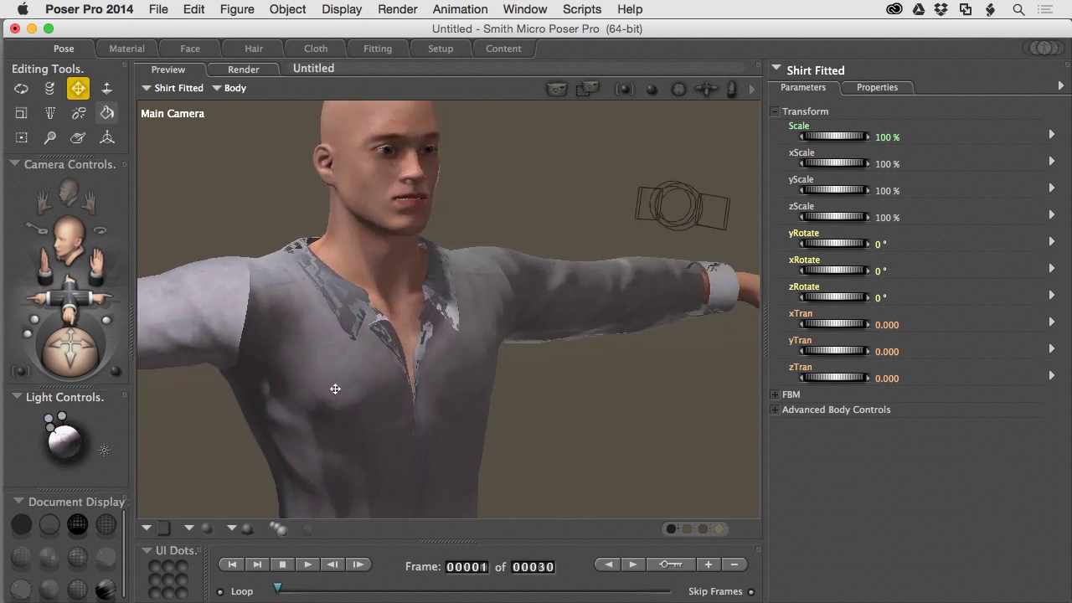
scroll(287, 376, left, 10)
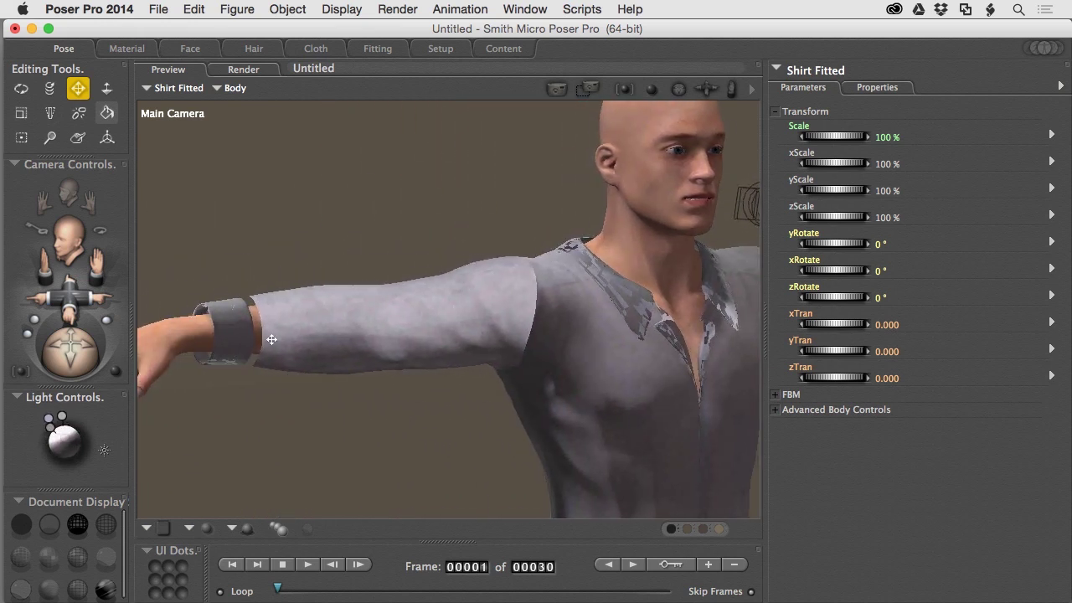
alt+drag(314, 338, 306, 338)
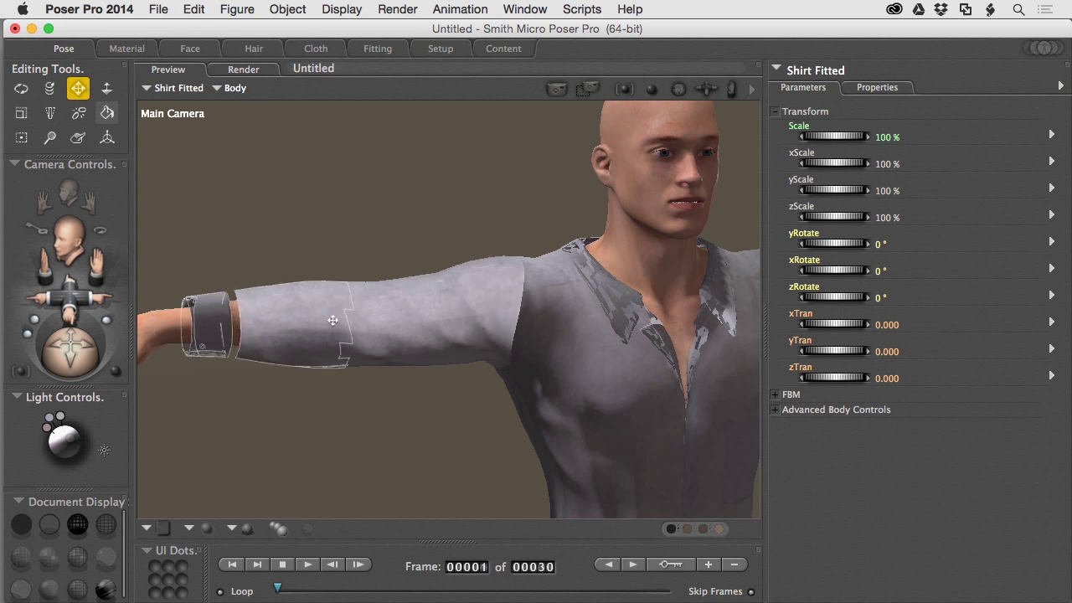
middle_drag(522, 310, 388, 310)
middle_drag(521, 311, 437, 311)
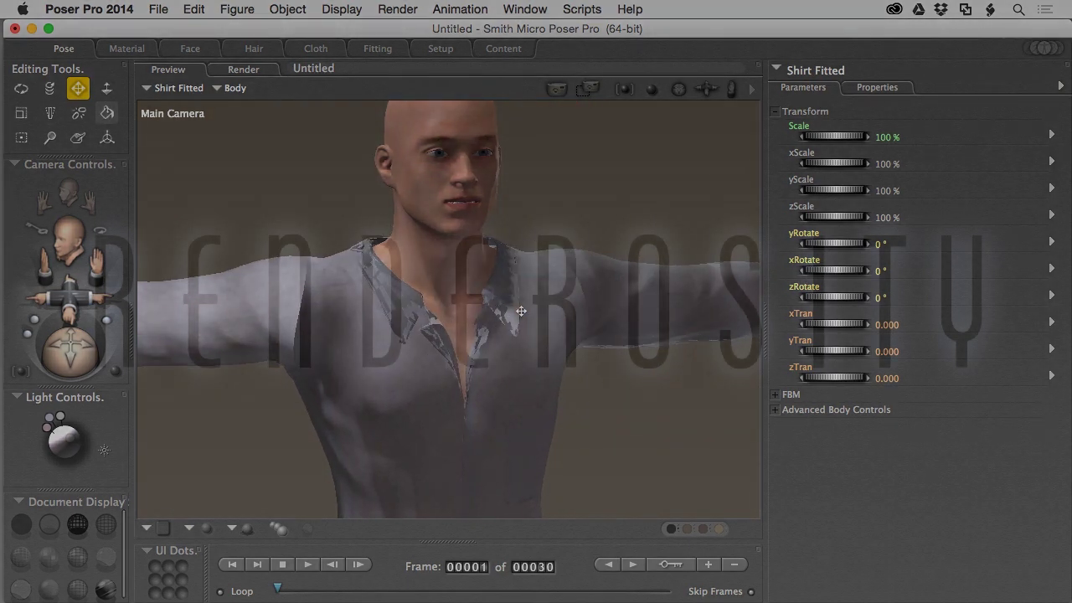